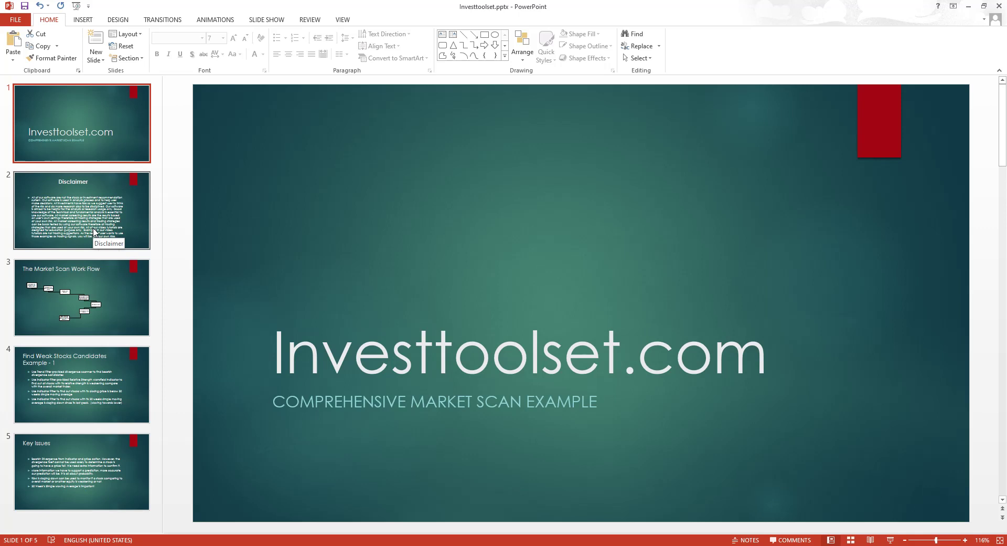
Read through the Disclaimer, The Market Scan Work Flow and Find Weak Stocks Candidates Example - 1 slides.
{"action": "left_click", "coordinate": [95, 231]}
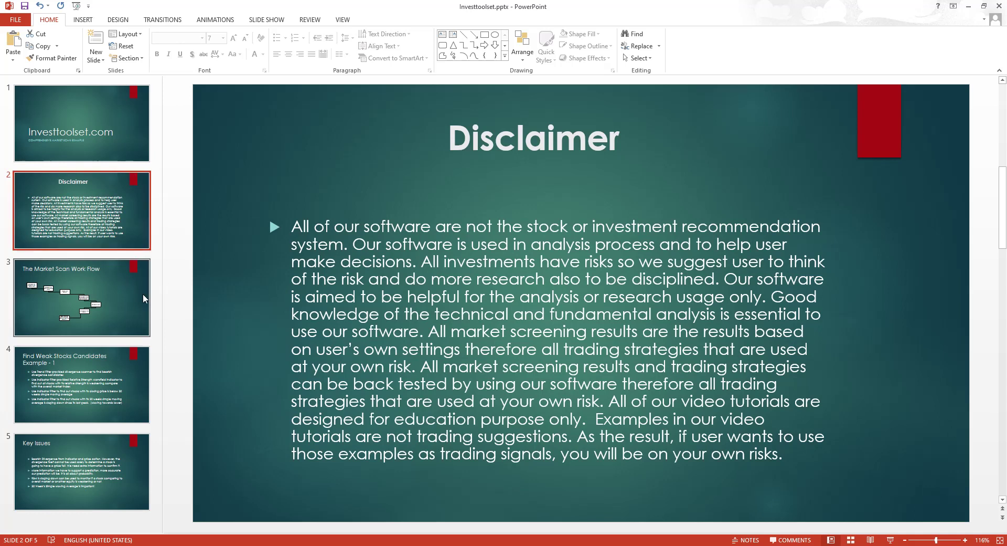
{"action": "left_click", "coordinate": [117, 322]}
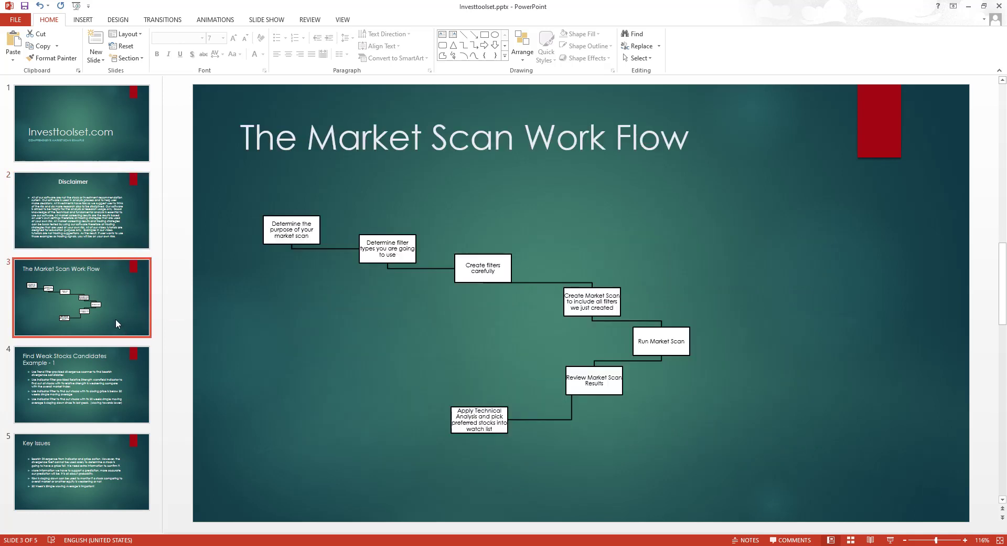
{"action": "left_click", "coordinate": [296, 223]}
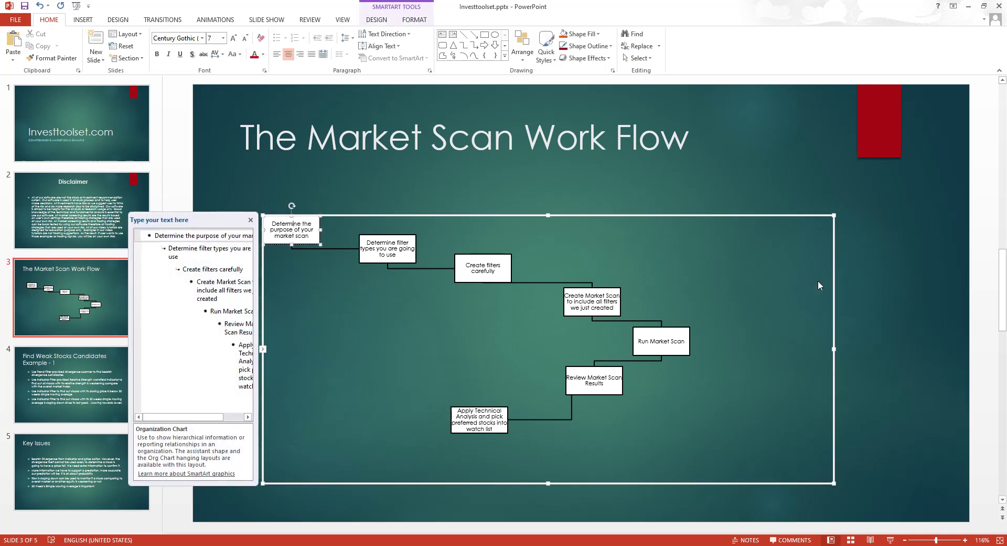
{"action": "left_click", "coordinate": [871, 286]}
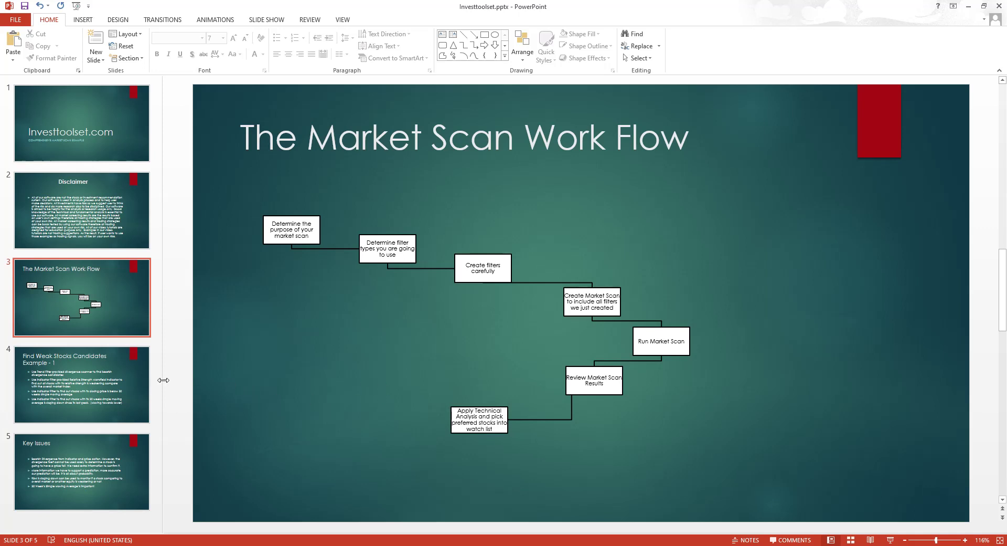
{"action": "left_click", "coordinate": [109, 388]}
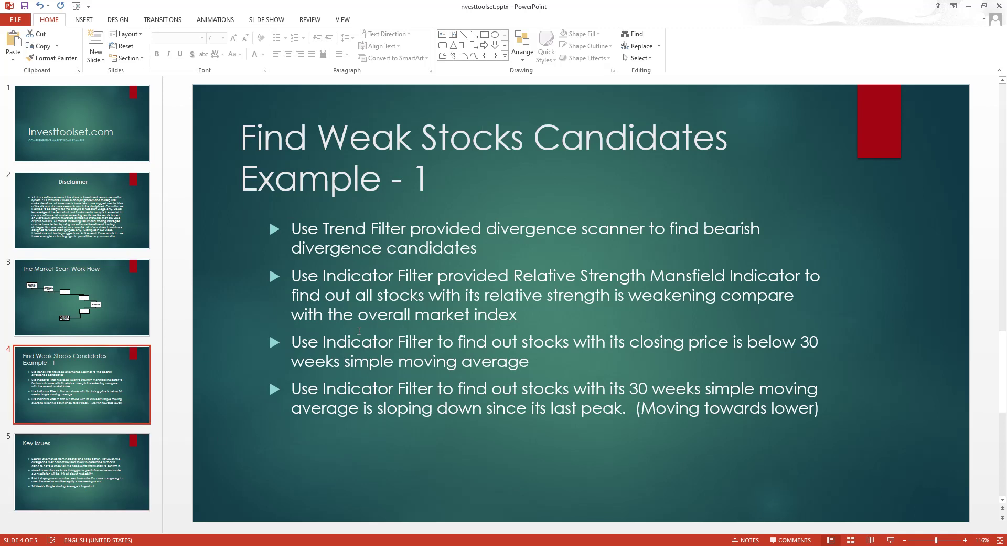
Switch to the Technical Analysis Tool, list the indicator filters, and close the Market Scan Control Panel and Market Scan Management views.
{"action": "left_click", "coordinate": [970, 6]}
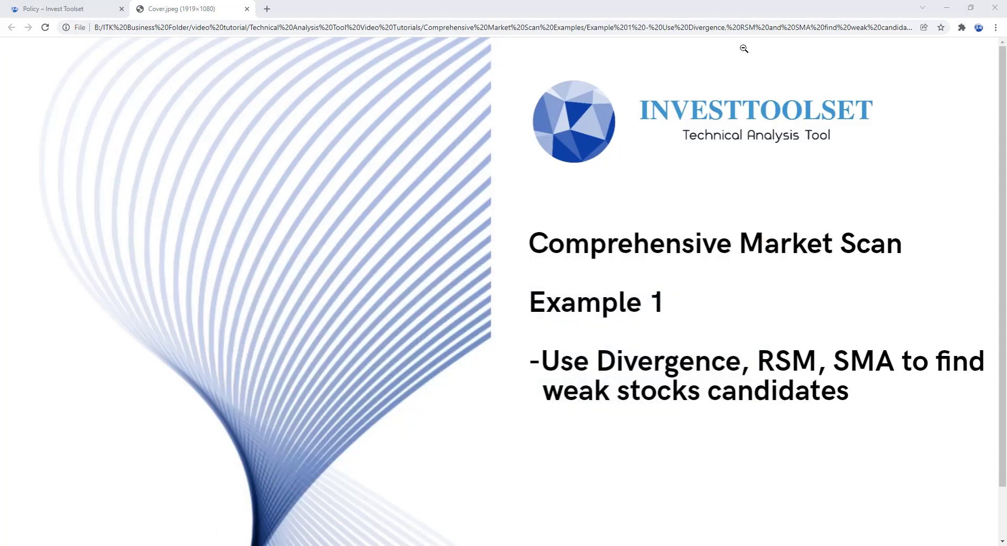
{"action": "left_click", "coordinate": [456, 539]}
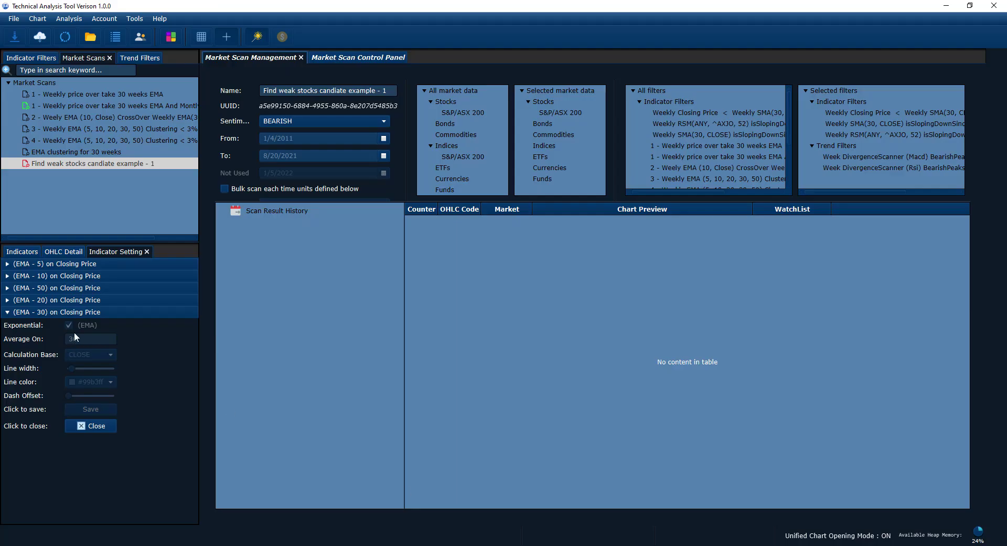
{"action": "left_click", "coordinate": [45, 59]}
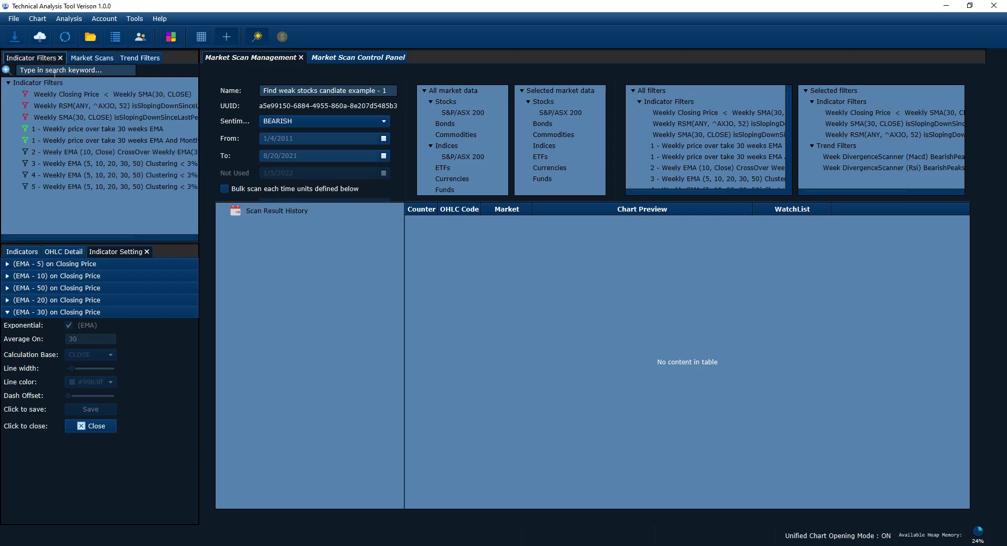
{"action": "mouse_move", "coordinate": [103, 235]}
{"action": "left_mouse_down"}
{"action": "mouse_move", "coordinate": [121, 235]}
{"action": "mouse_move", "coordinate": [96, 238]}
{"action": "left_mouse_up"}
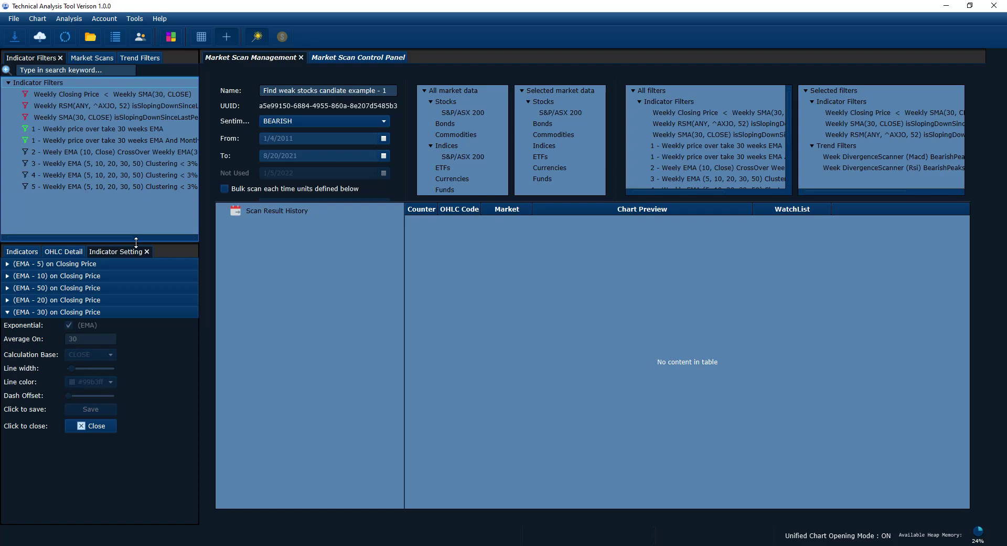
{"action": "left_click", "coordinate": [389, 59]}
{"action": "left_click", "coordinate": [402, 57]}
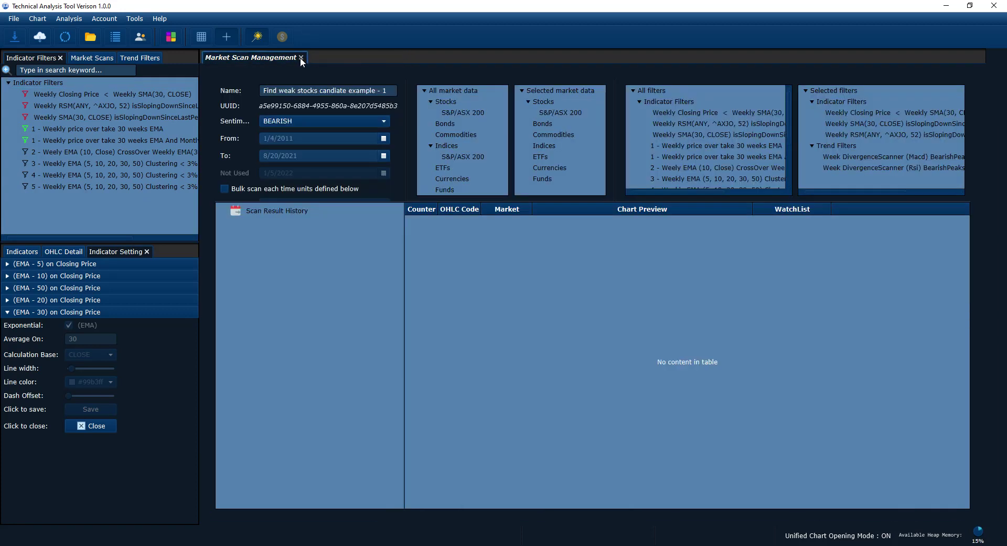
{"action": "left_click", "coordinate": [301, 58]}
{"action": "left_click_drag", "start_coordinate": [162, 242], "coordinate": [134, 248]}
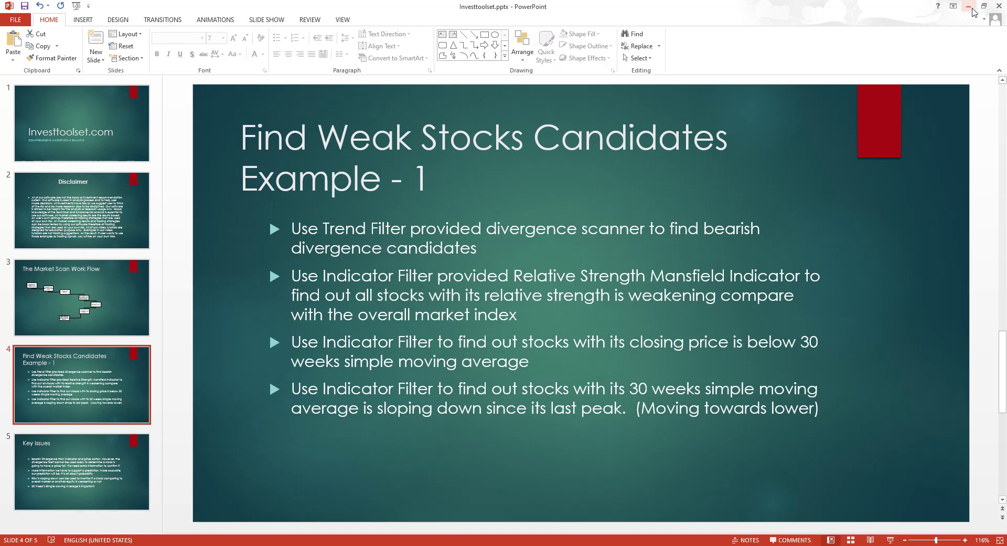
Return to the Technical Analysis Tool and open the Week DivergenceScanner (Rsi) BearishPeaksDivergence trend filter.
{"action": "left_click", "coordinate": [970, 7]}
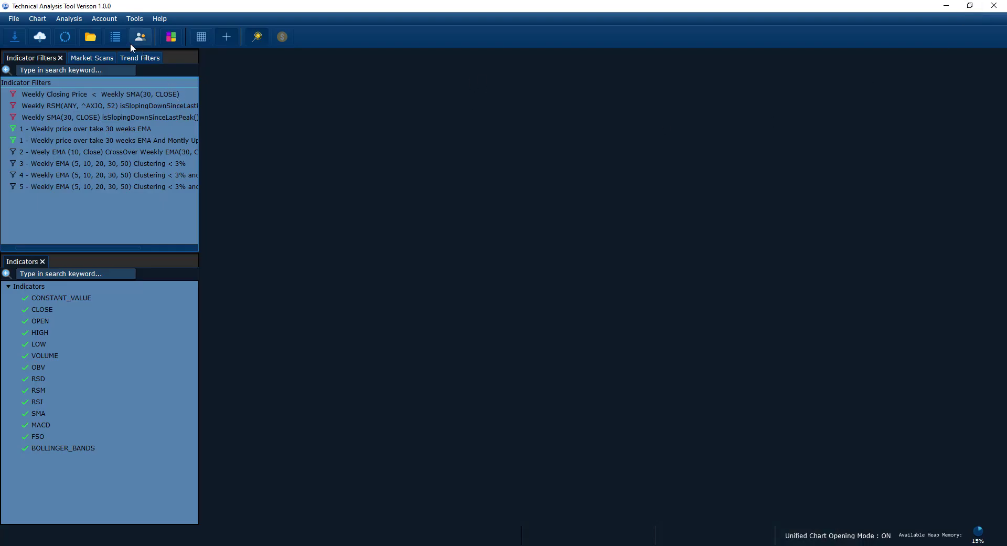
{"action": "left_click", "coordinate": [64, 21]}
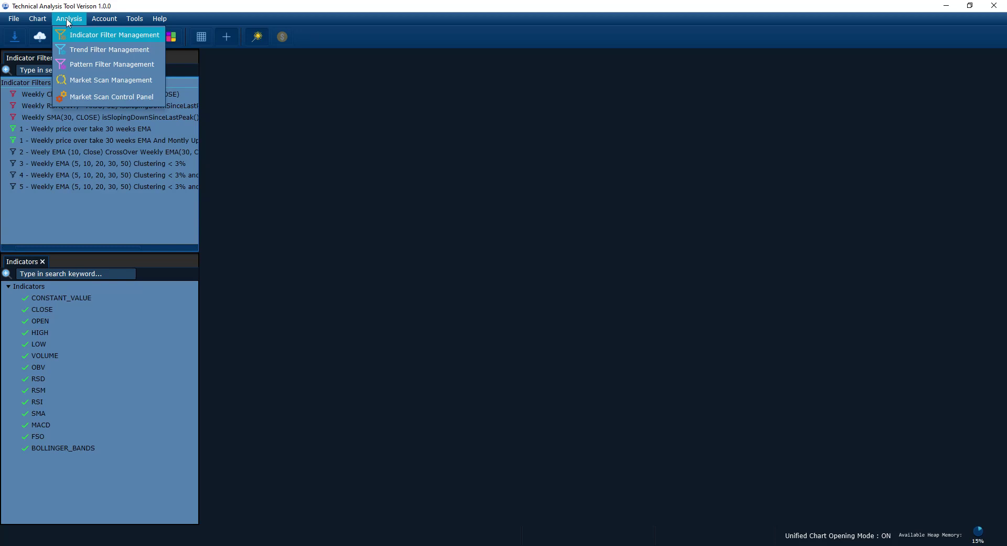
{"action": "left_click", "coordinate": [76, 50]}
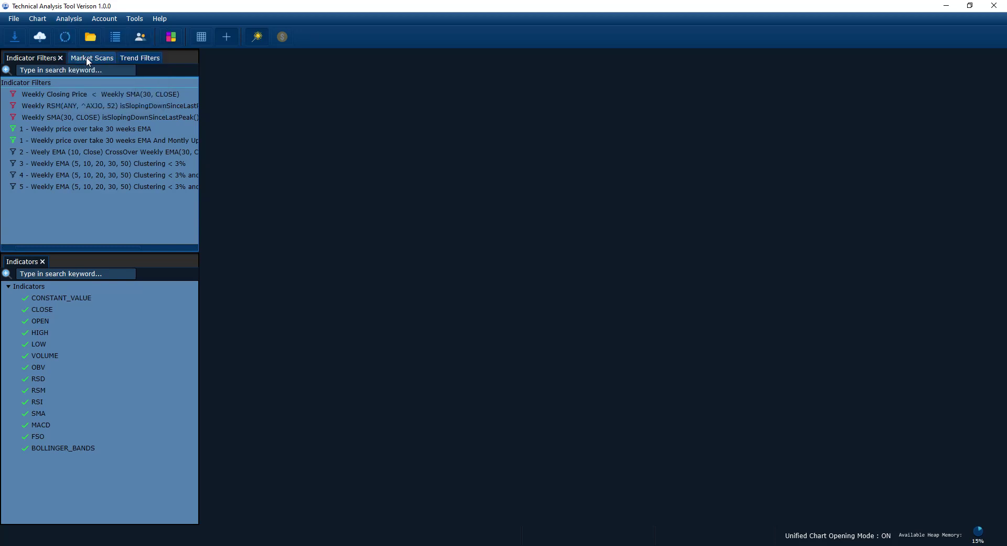
{"action": "left_click", "coordinate": [140, 60]}
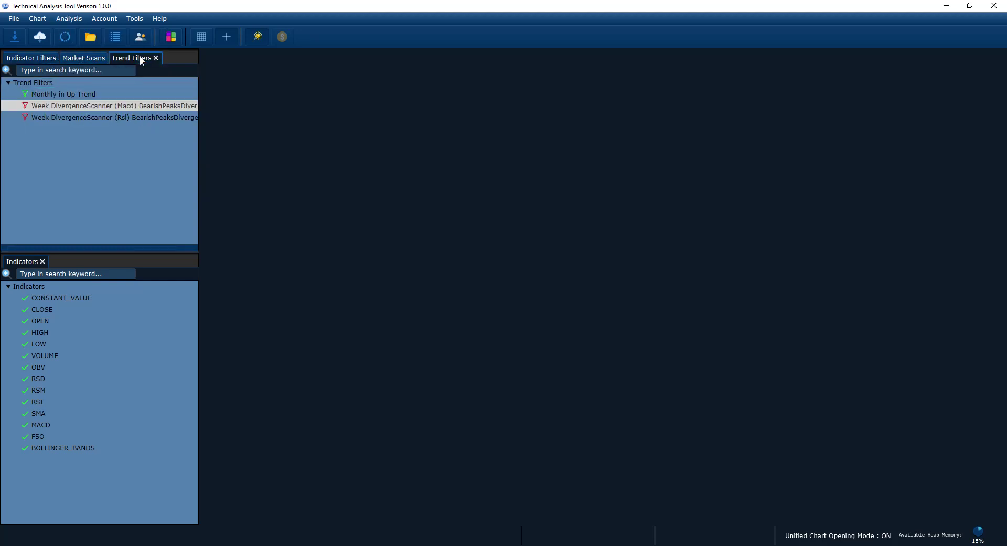
{"action": "left_click", "coordinate": [85, 118]}
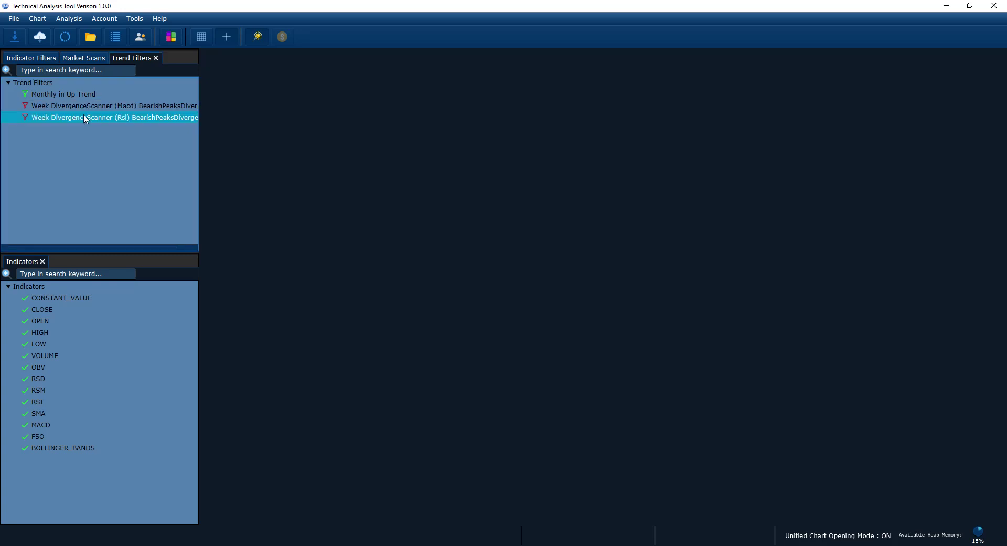
{"action": "double_click", "coordinate": [86, 118]}
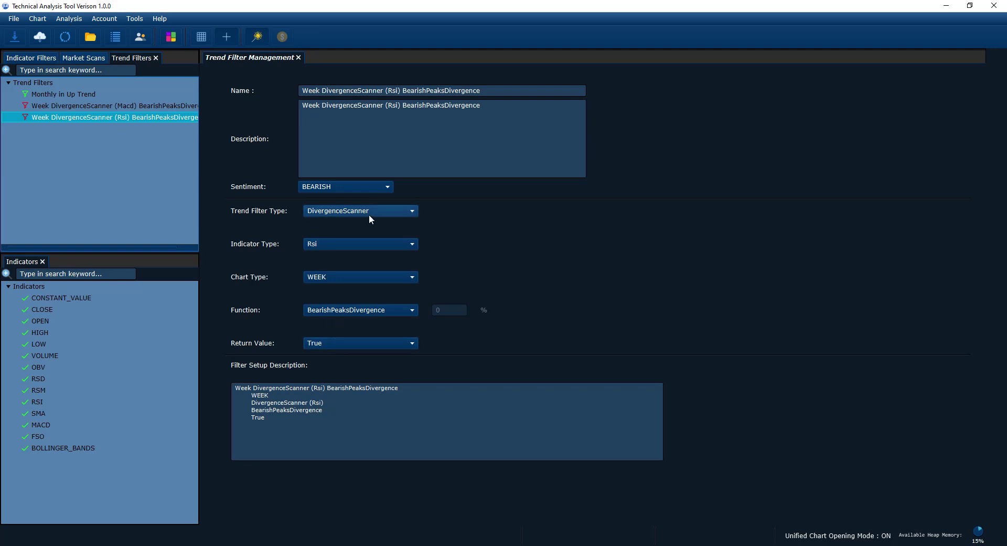
Review the Rsi filter's type, indicator, chart, function and return value options, choosing DivergenceScanner, Rsi, WEEK, BearishPeaksDivergence and True.
{"action": "left_click", "coordinate": [352, 214]}
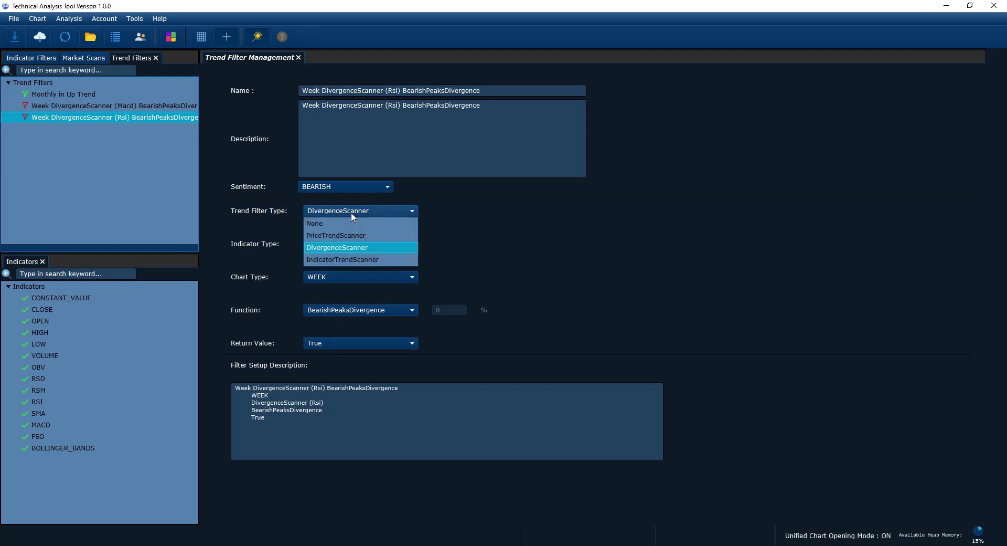
{"action": "left_click", "coordinate": [348, 247]}
{"action": "left_click", "coordinate": [342, 243]}
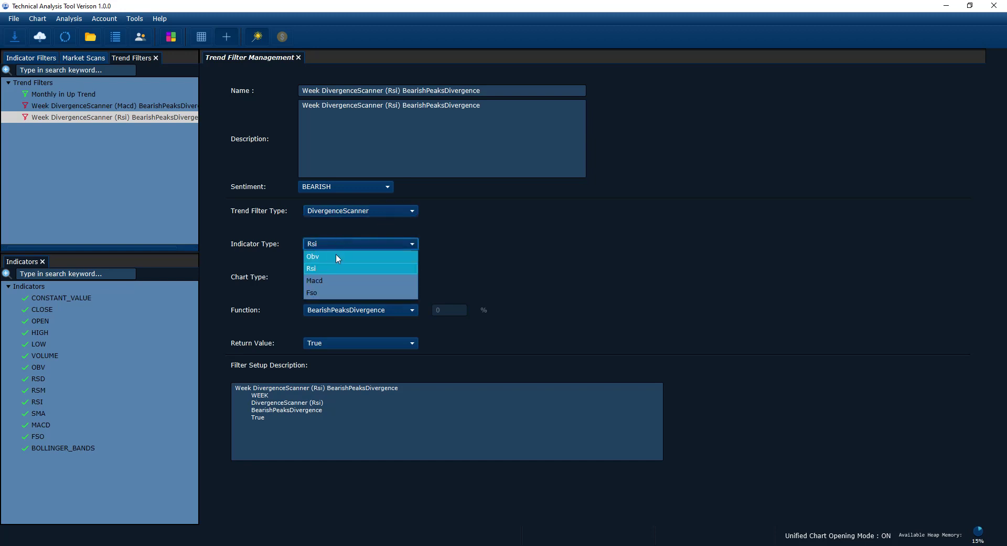
{"action": "left_click", "coordinate": [324, 267]}
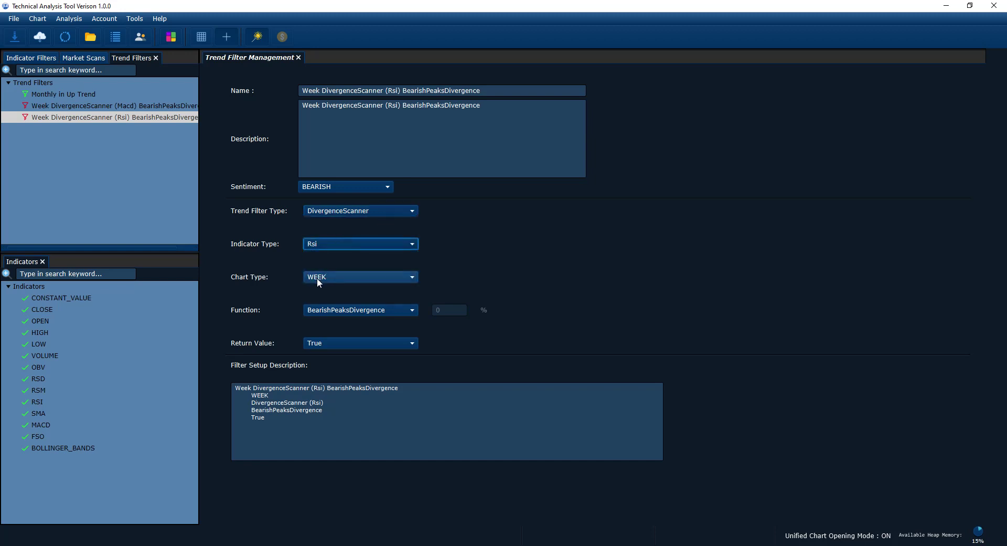
{"action": "left_click", "coordinate": [317, 277]}
{"action": "left_click", "coordinate": [316, 313]}
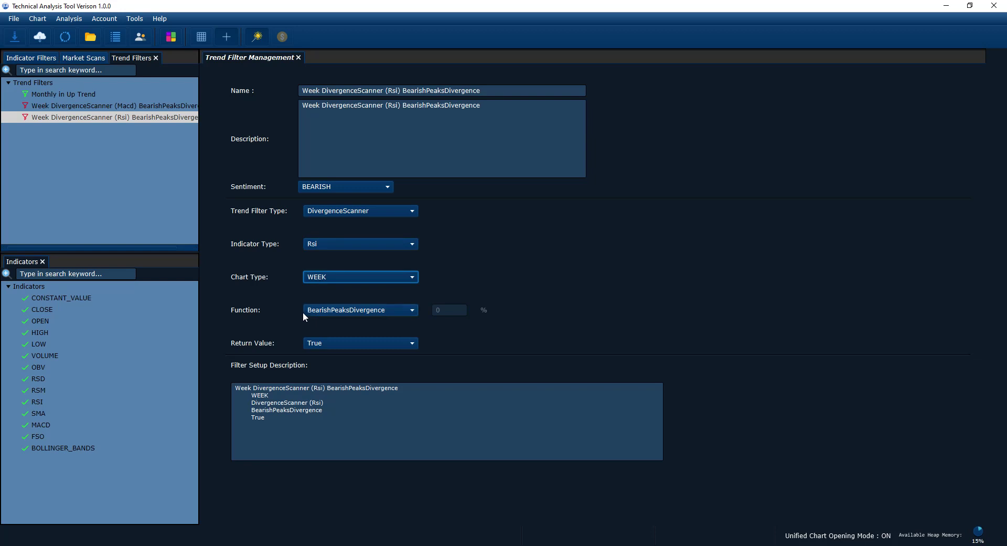
{"action": "left_click", "coordinate": [317, 311]}
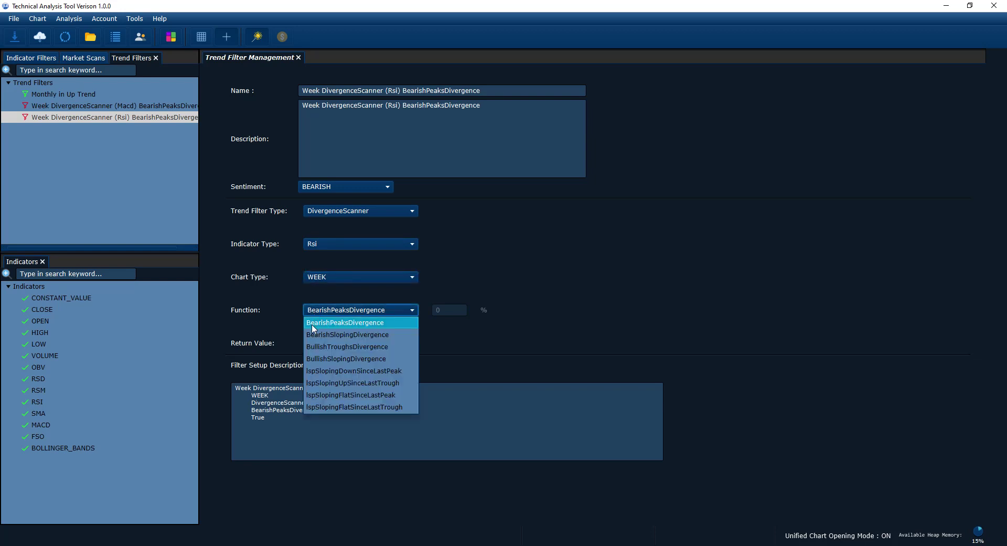
{"action": "left_click", "coordinate": [313, 322]}
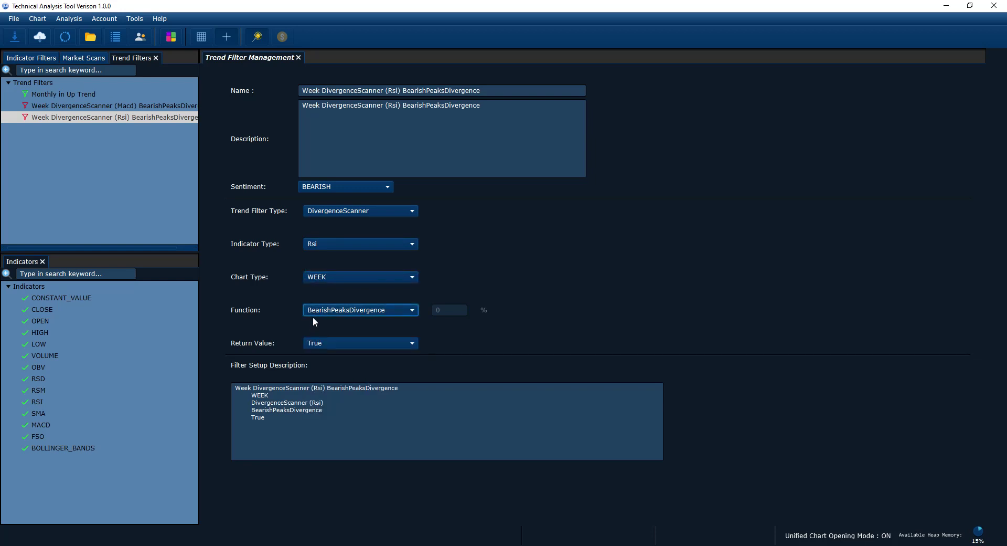
{"action": "left_click", "coordinate": [318, 344]}
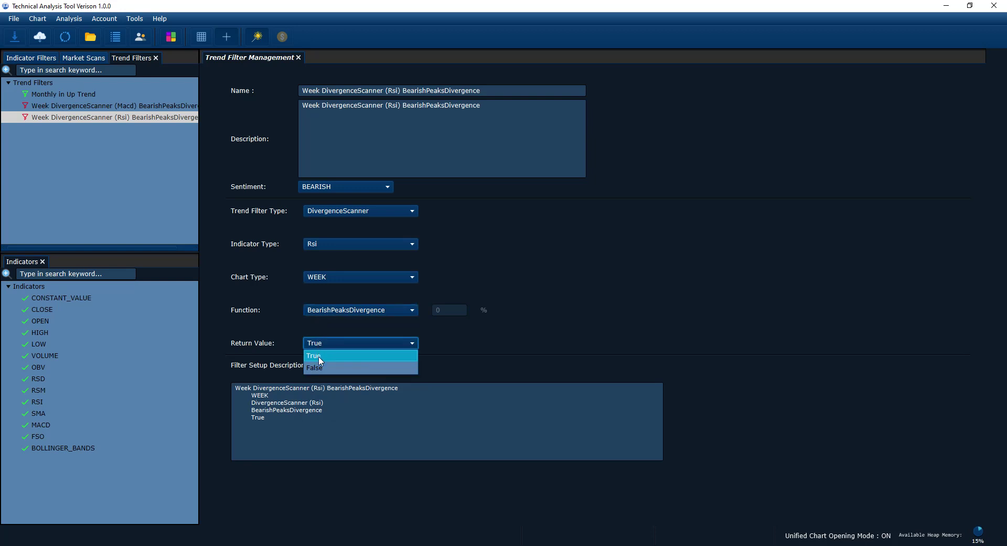
{"action": "left_click", "coordinate": [318, 356]}
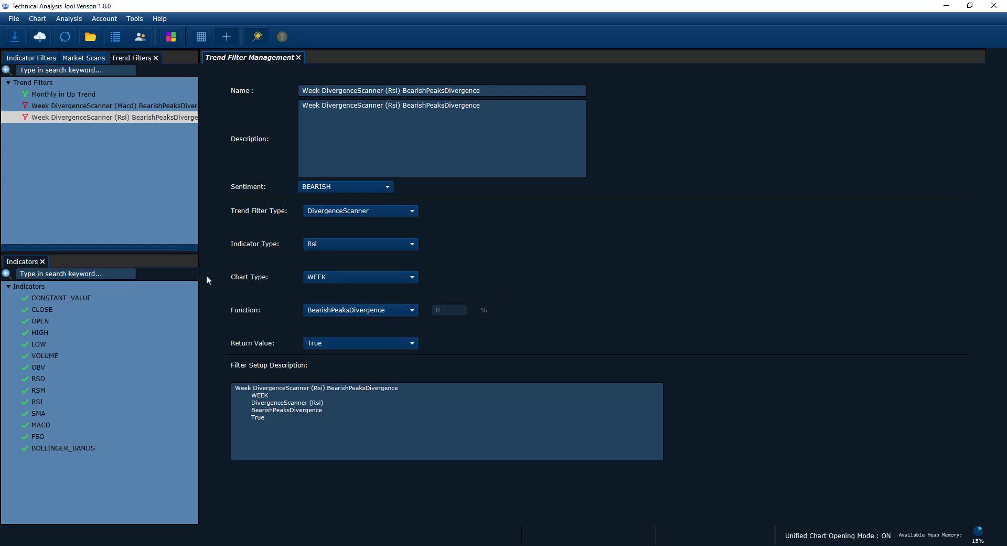
Open the Week DivergenceScanner (Macd) trend filter and review its options, choosing DivergenceScanner, Macd and WEEK.
{"action": "left_click", "coordinate": [96, 108]}
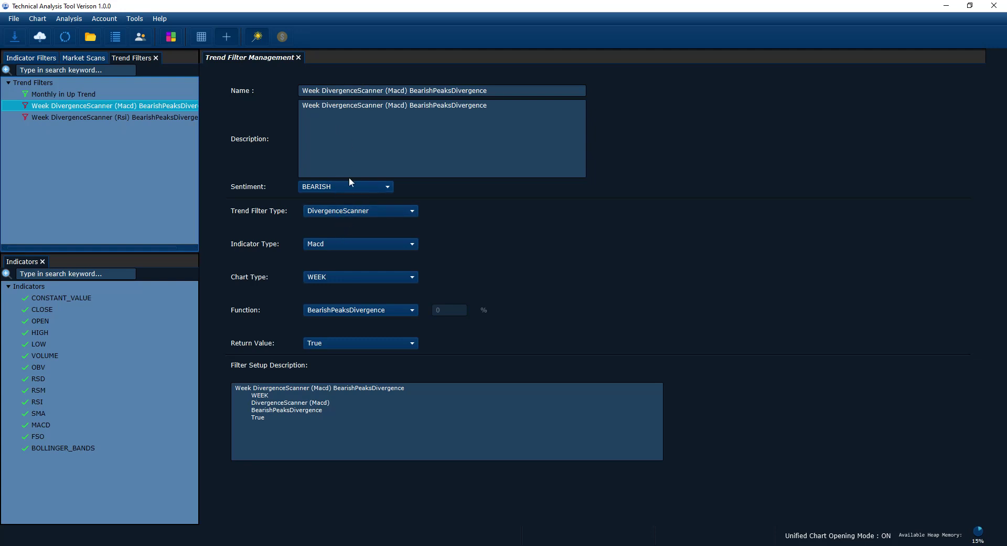
{"action": "left_click", "coordinate": [346, 212]}
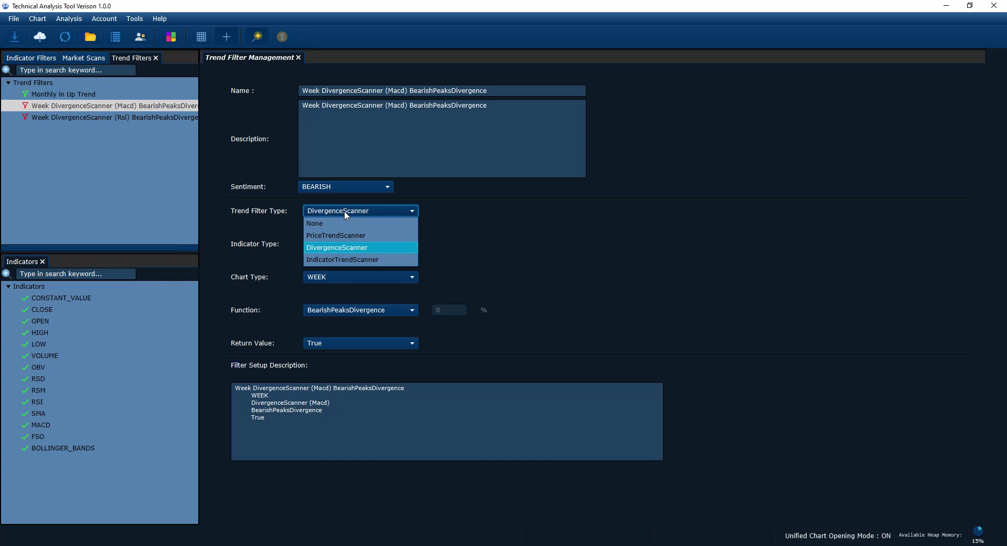
{"action": "left_click", "coordinate": [342, 246]}
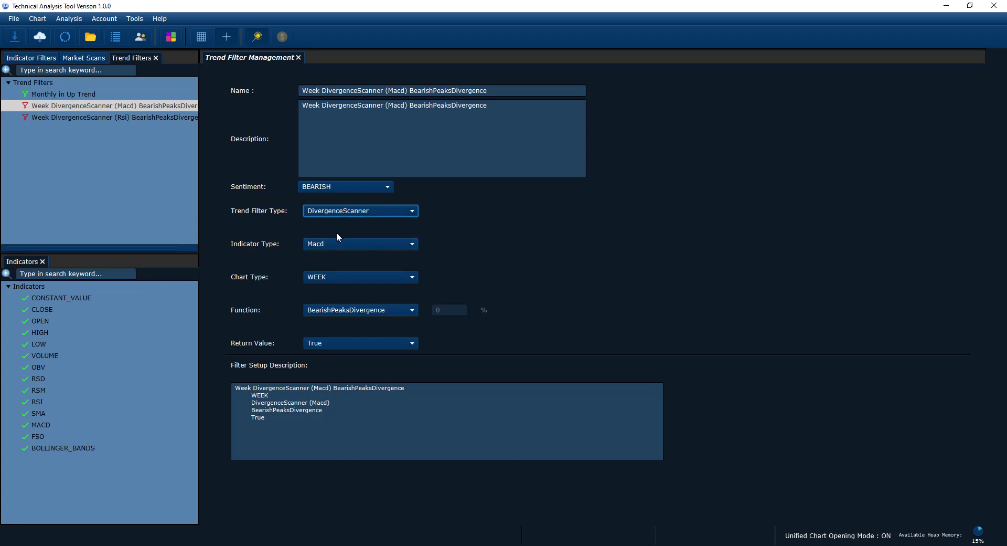
{"action": "left_click", "coordinate": [345, 243]}
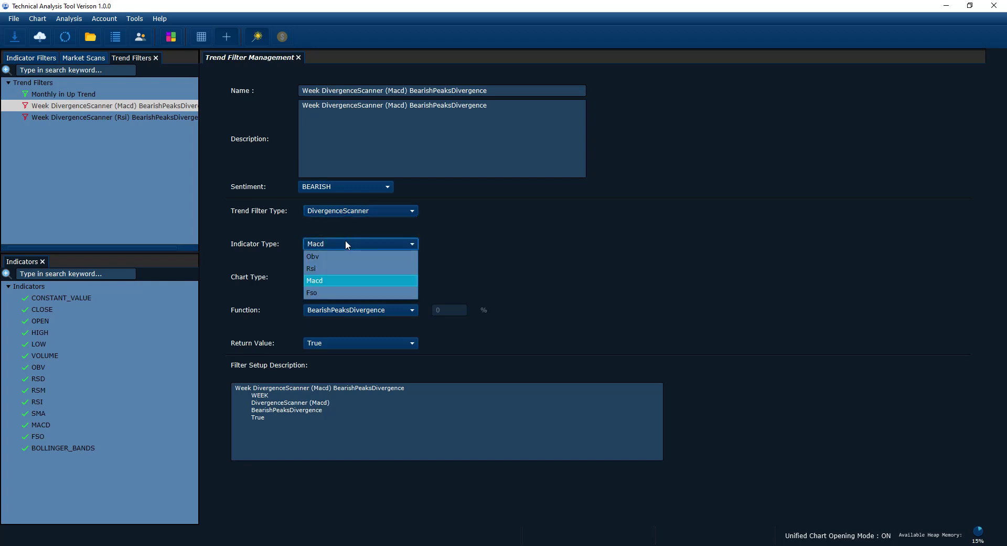
{"action": "left_click", "coordinate": [324, 281]}
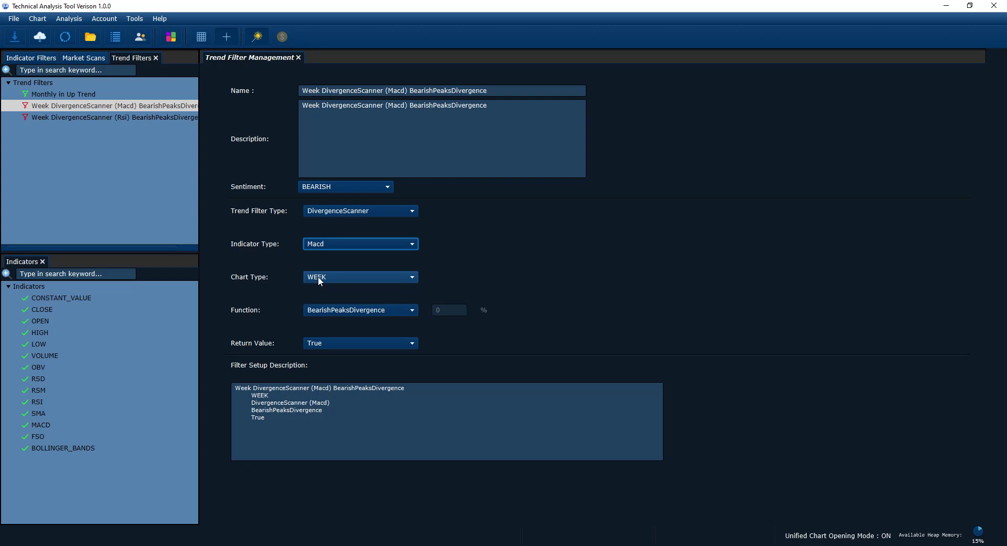
{"action": "left_click", "coordinate": [320, 280]}
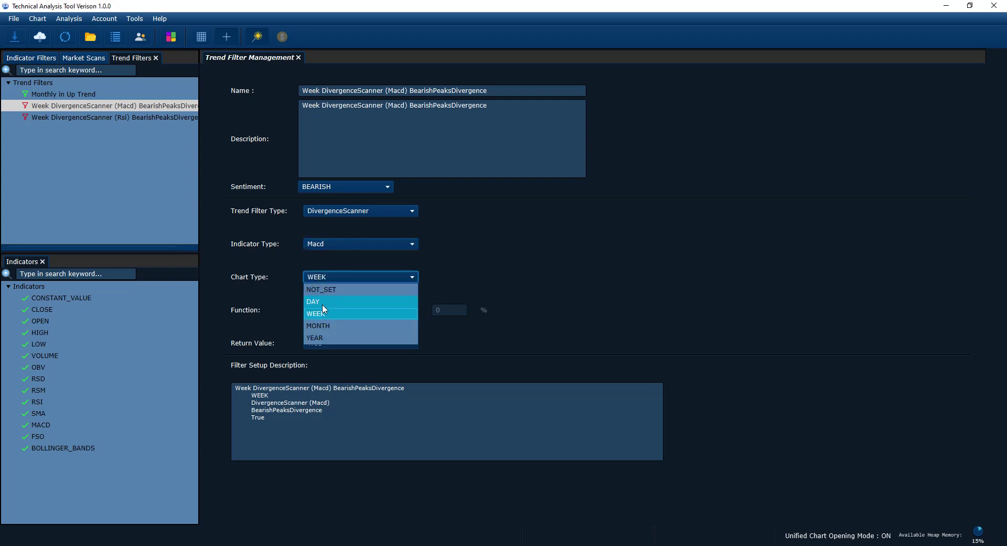
{"action": "left_click", "coordinate": [323, 310]}
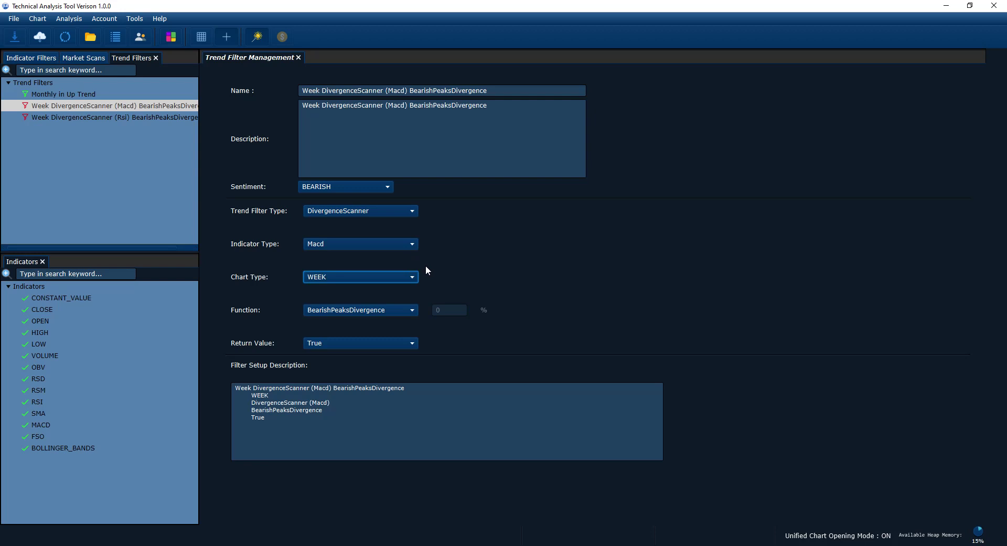
Review the Macd filter's chart type and function options, choosing WEEK and BearishPeaksDivergence.
{"action": "left_click", "coordinate": [397, 276]}
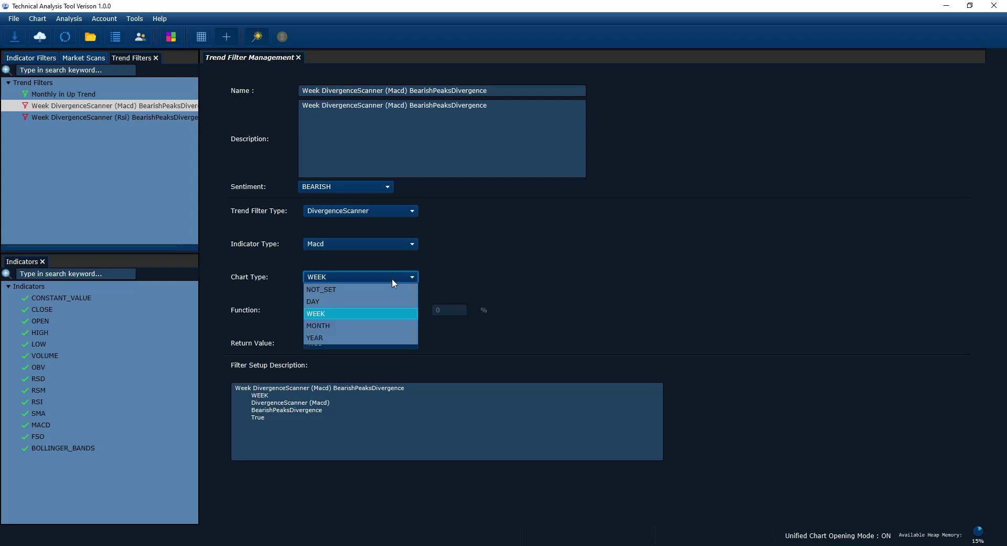
{"action": "left_click", "coordinate": [392, 278]}
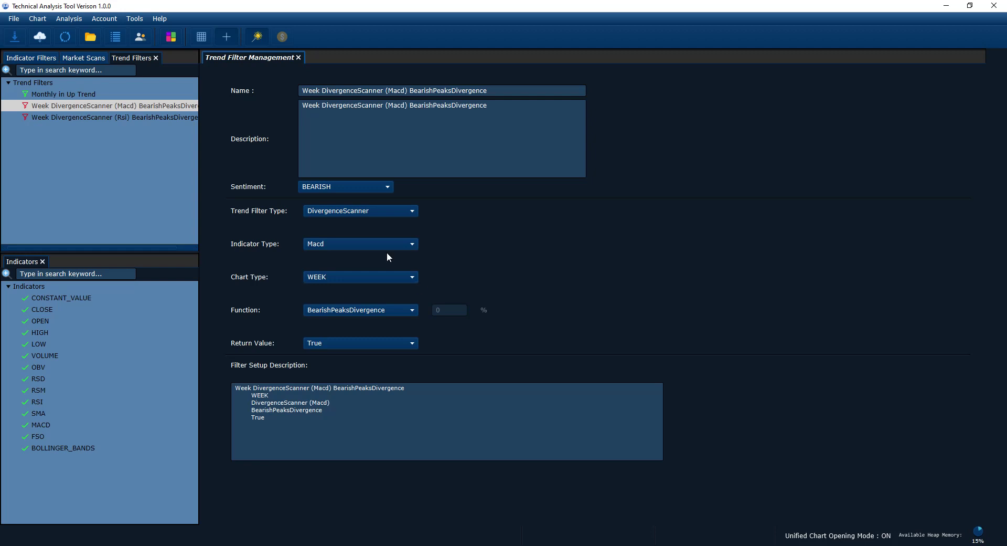
{"action": "left_click", "coordinate": [344, 275]}
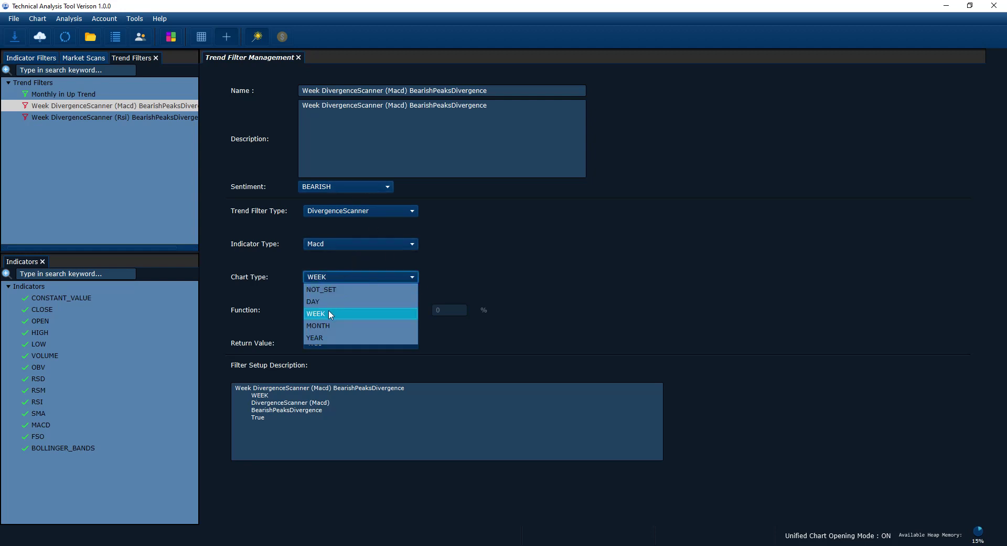
{"action": "left_click", "coordinate": [328, 310]}
{"action": "left_click", "coordinate": [334, 309]}
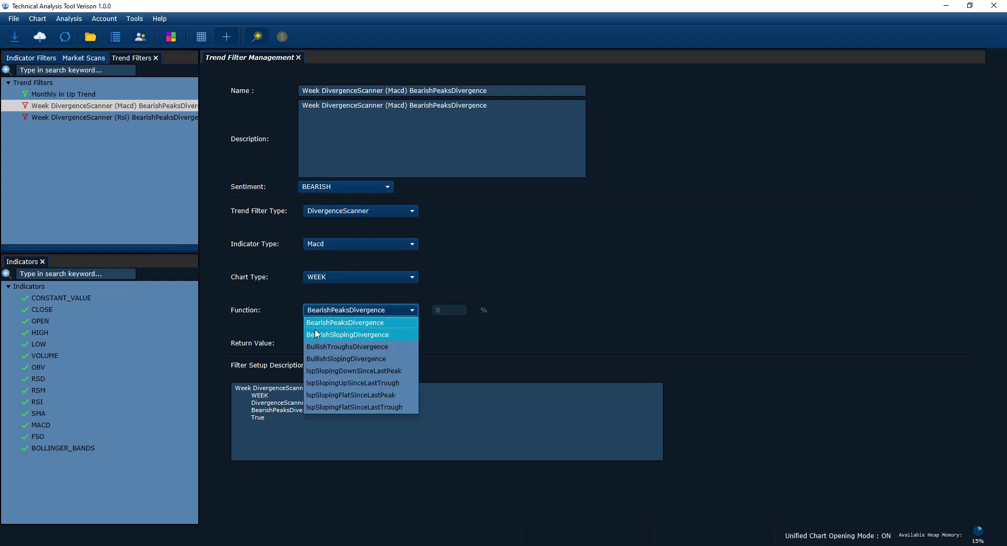
{"action": "left_click", "coordinate": [358, 324]}
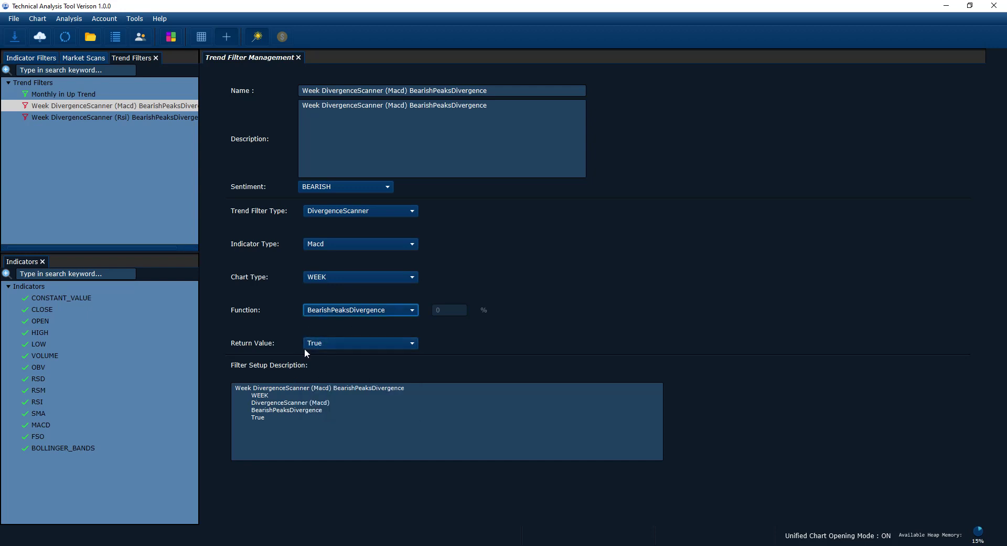
Compare the Week DivergenceScanner Rsi and Macd BearishPeaksDivergence entries in the trend filter list.
{"action": "left_click", "coordinate": [135, 118]}
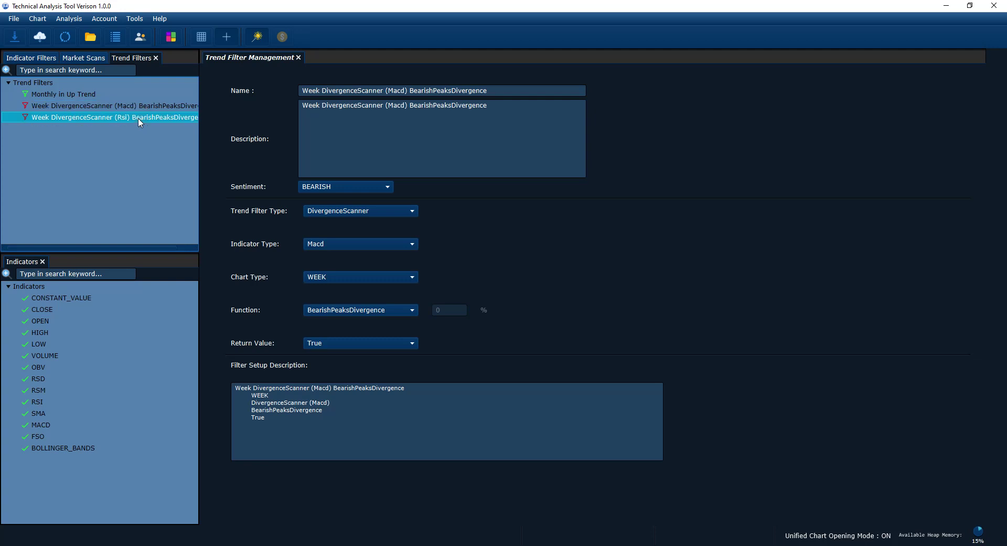
{"action": "left_click", "coordinate": [523, 227]}
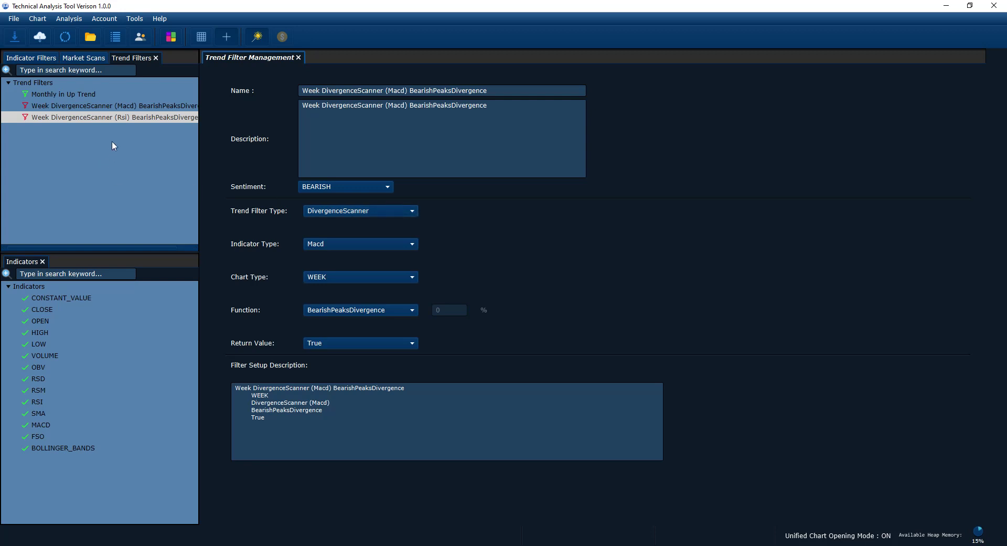
{"action": "left_click", "coordinate": [131, 106]}
{"action": "left_click", "coordinate": [126, 117]}
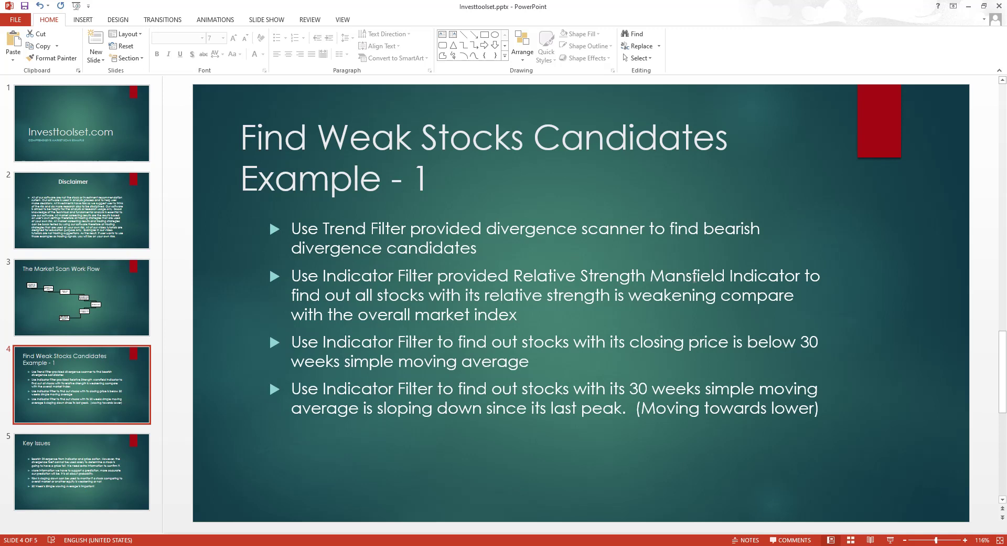
Review the Relative Strength Mansfield point on the weak stocks slide, return to the Technical Analysis Tool and list the indicator filters.
{"action": "left_click", "coordinate": [525, 317]}
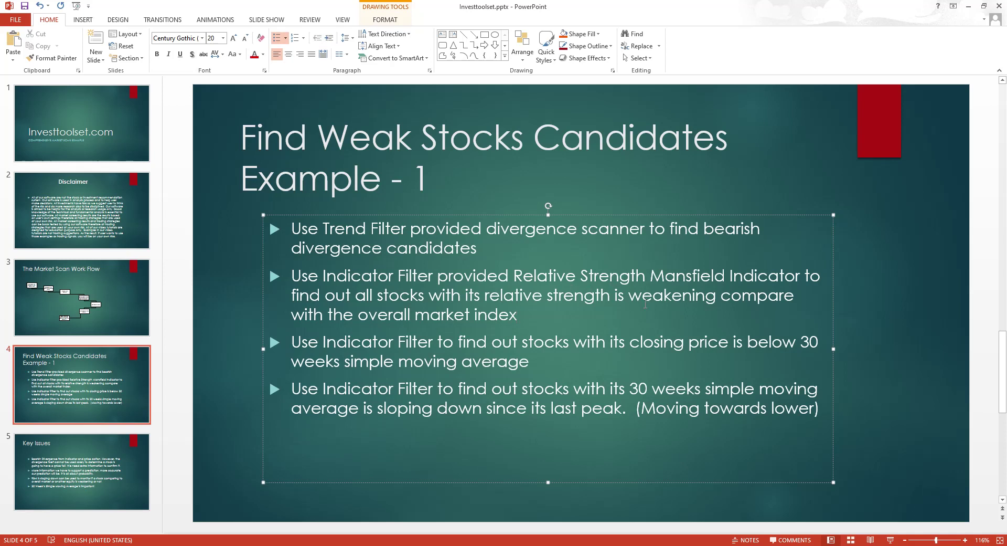
{"action": "left_click", "coordinate": [970, 12]}
{"action": "left_click", "coordinate": [32, 58]}
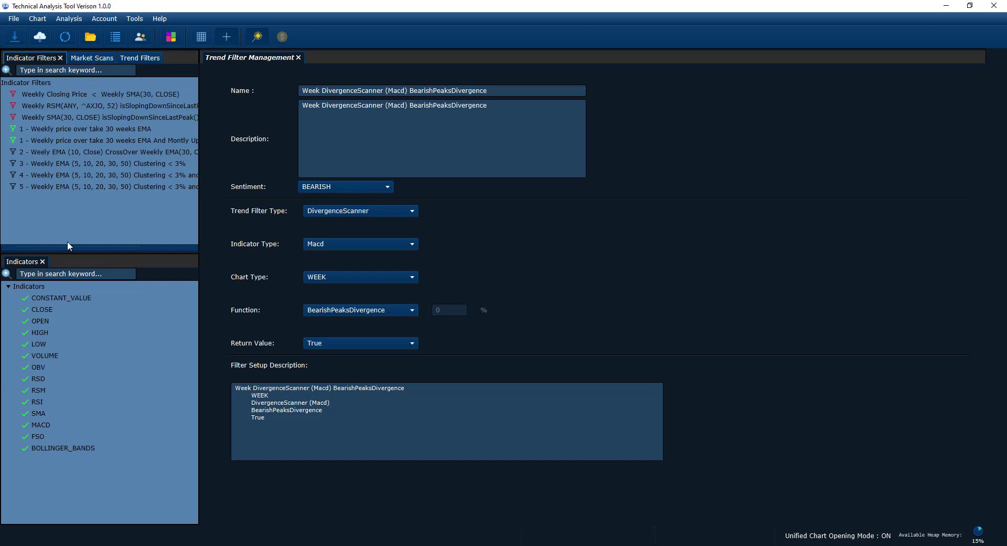
{"action": "left_click_drag", "start_coordinate": [66, 249], "coordinate": [85, 177]}
{"action": "mouse_move", "coordinate": [115, 247]}
{"action": "left_mouse_down"}
{"action": "mouse_move", "coordinate": [140, 245]}
{"action": "mouse_move", "coordinate": [106, 247]}
{"action": "left_mouse_up"}
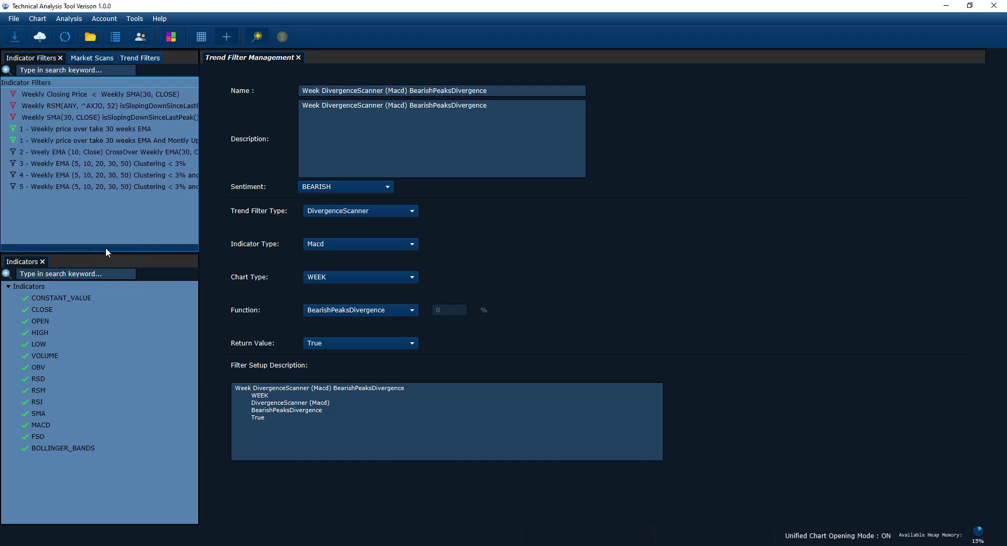
Open the Weekly RSM(ANY, ^AXJO, 52) isSlopingDownSinceLastPeak indicator filter and make its condition editable.
{"action": "double_click", "coordinate": [96, 105]}
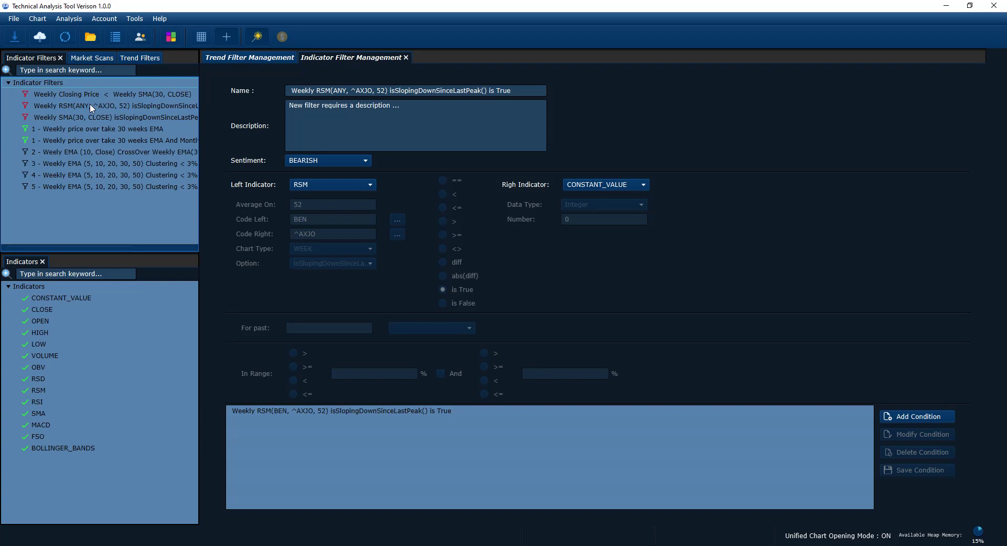
{"action": "left_click", "coordinate": [358, 90]}
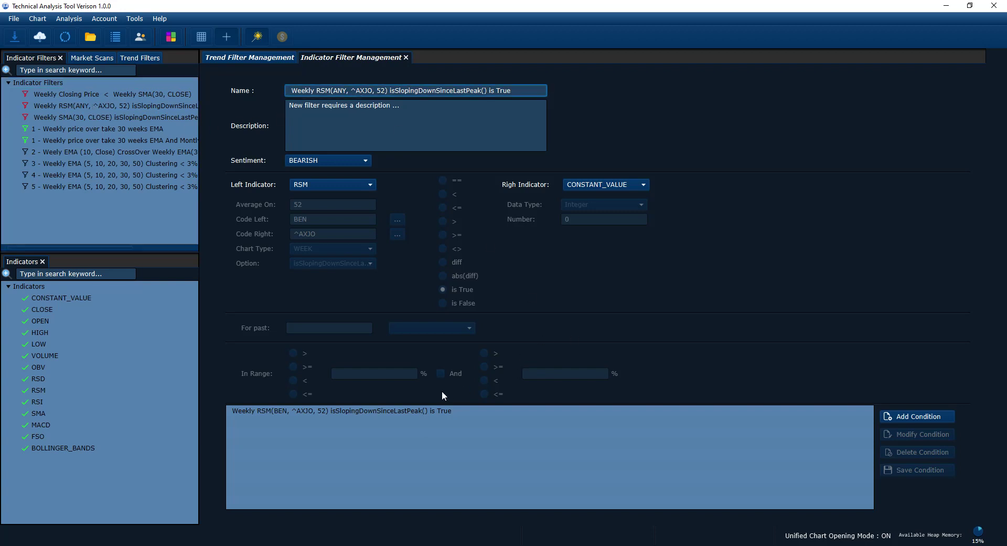
{"action": "left_click", "coordinate": [430, 411]}
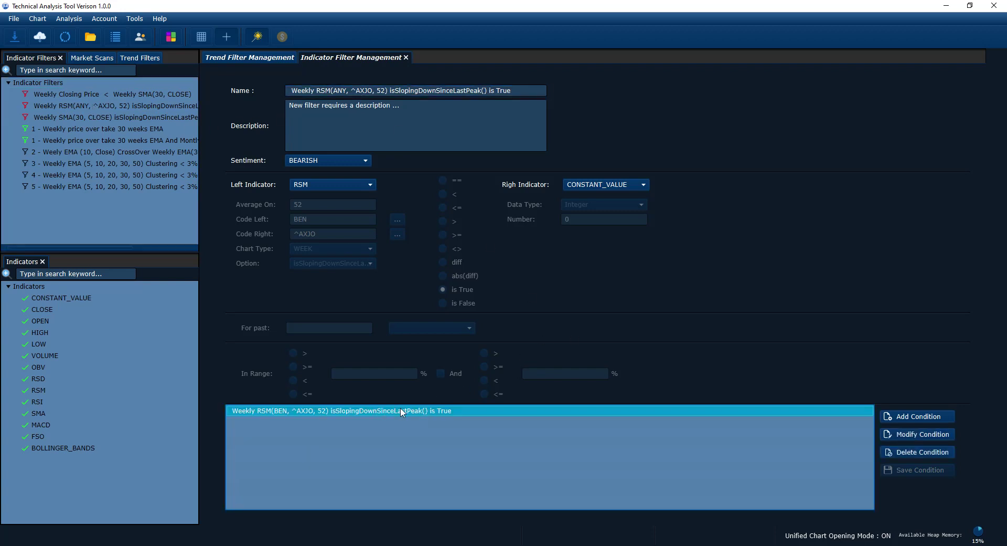
{"action": "left_click", "coordinate": [913, 434]}
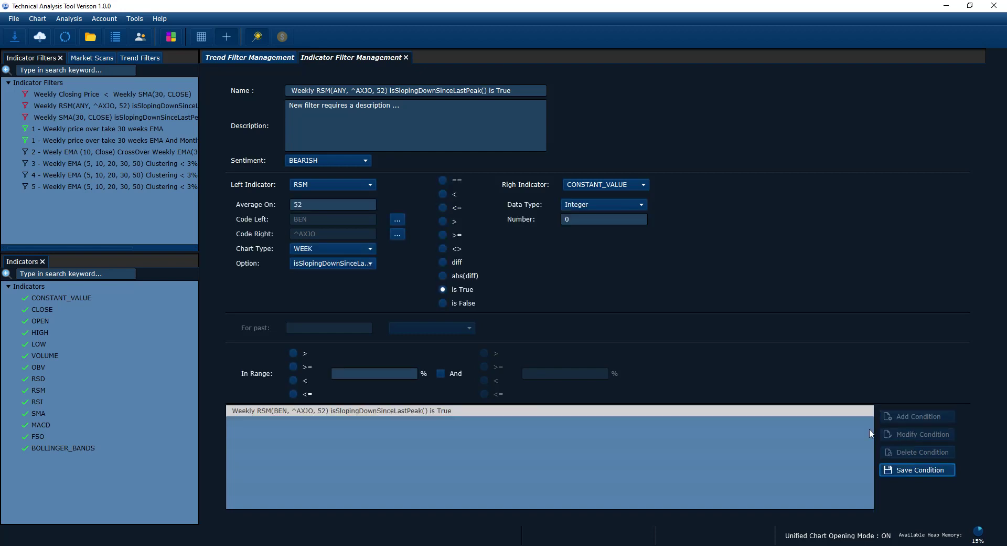
Choose RSM as the condition's left indicator and check its averaging period of 52.
{"action": "left_click", "coordinate": [317, 184]}
{"action": "left_click", "coordinate": [316, 278]}
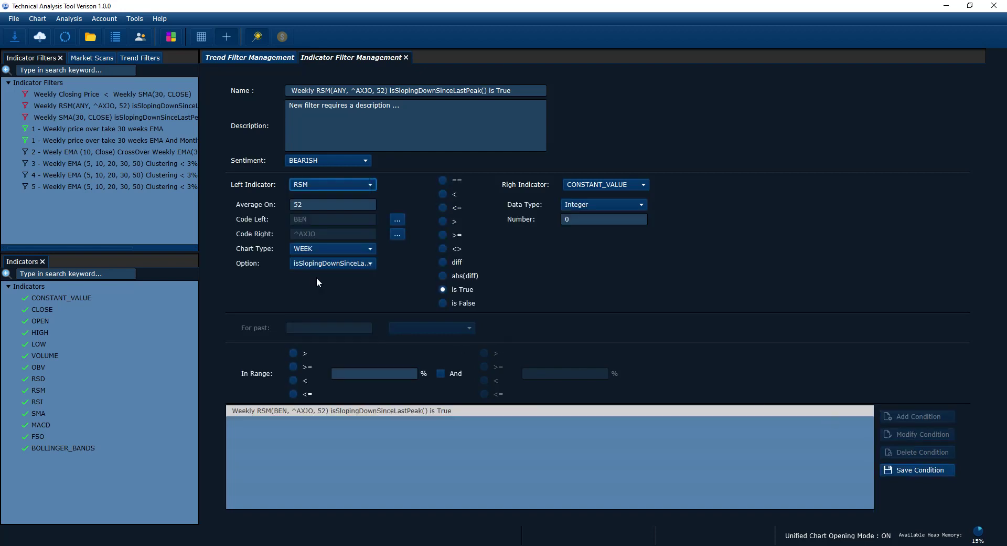
{"action": "double_click", "coordinate": [303, 206]}
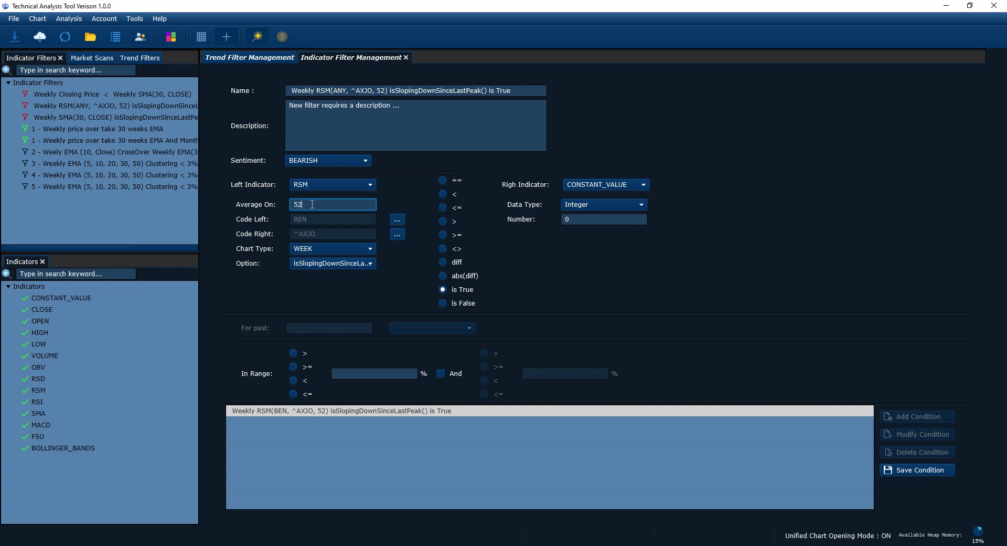
{"action": "left_click", "coordinate": [596, 253]}
Search the market data for ^AXJO and select it as the RSM condition's right code.
{"action": "left_click", "coordinate": [395, 232]}
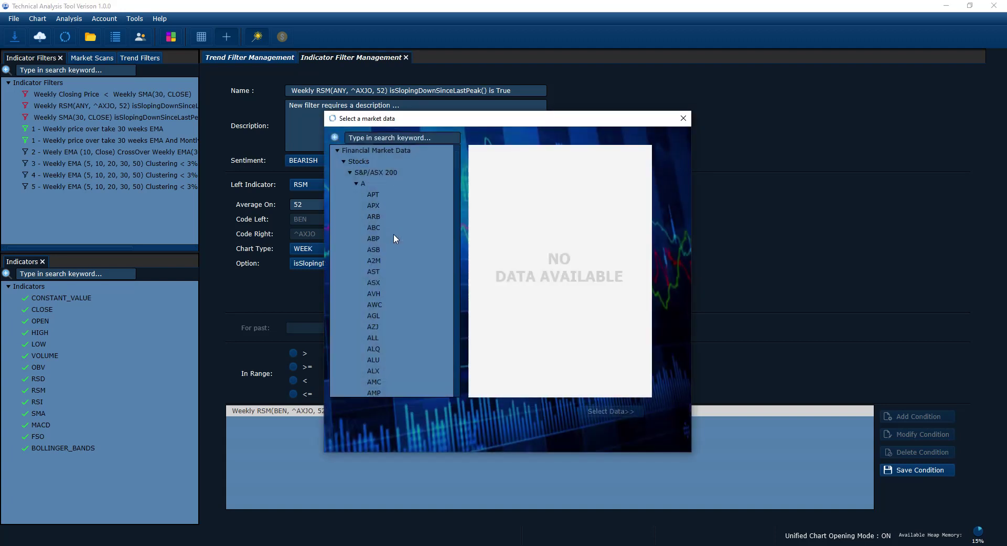
{"action": "left_click_drag", "start_coordinate": [414, 123], "coordinate": [465, 126]}
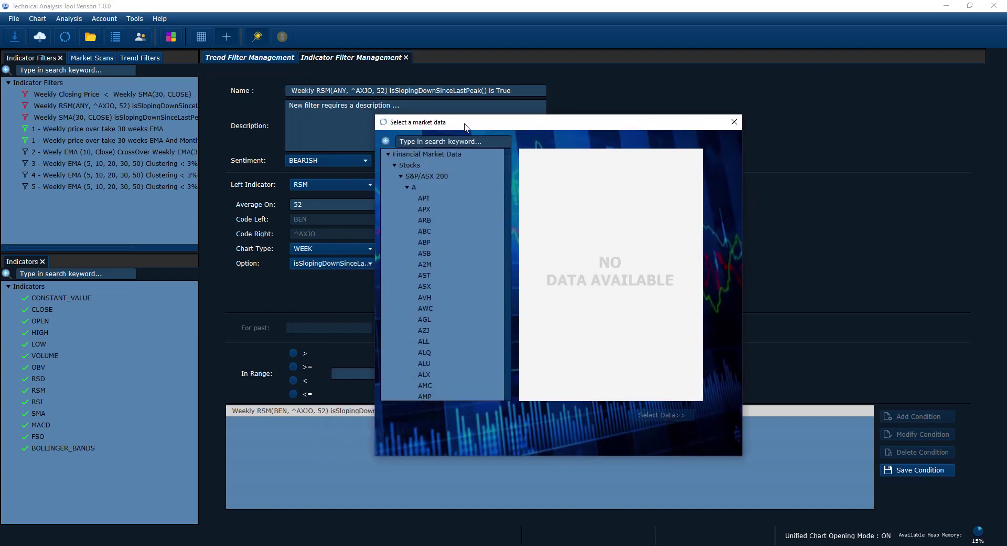
{"action": "left_click", "coordinate": [424, 295]}
{"action": "left_click", "coordinate": [428, 144]}
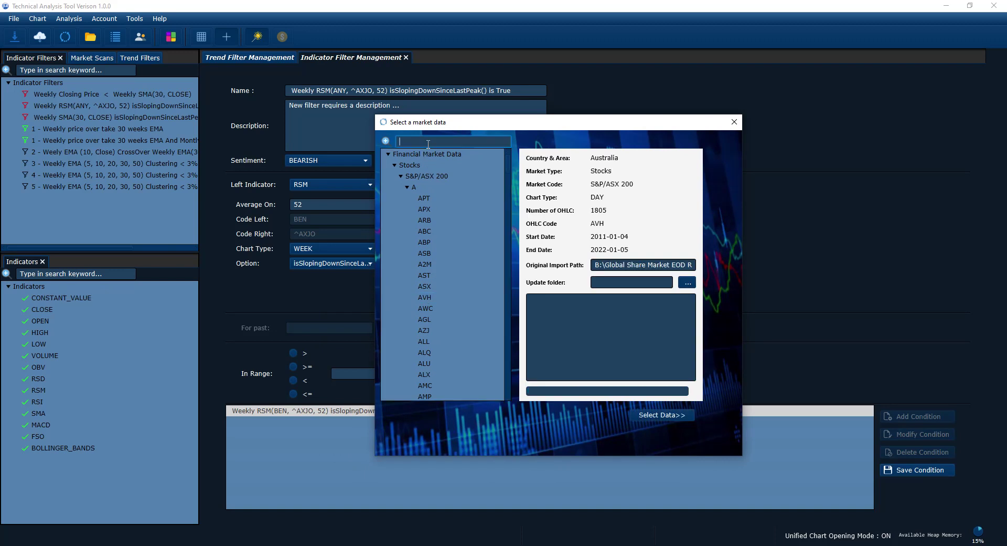
{"action": "type", "text": "^"}
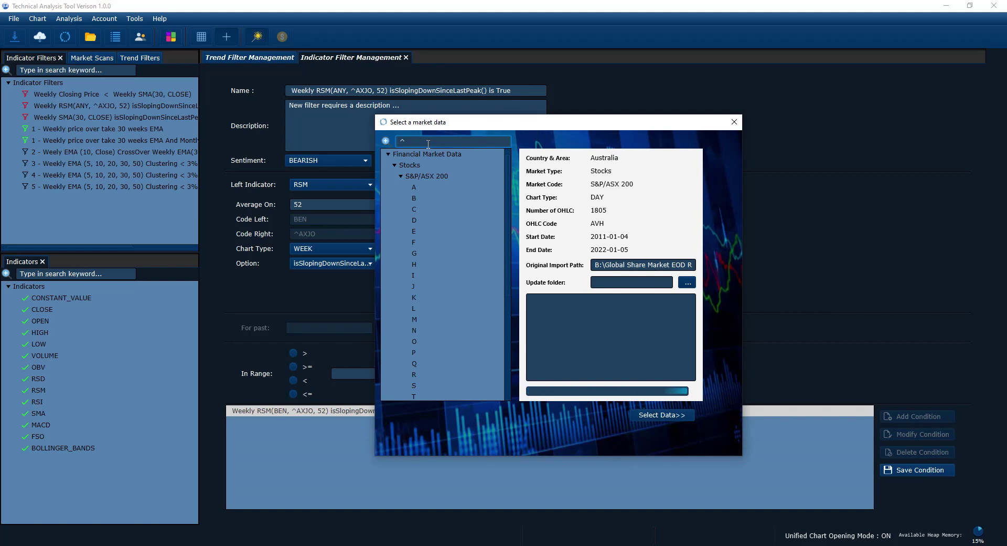
{"action": "type", "text": "AXJO"}
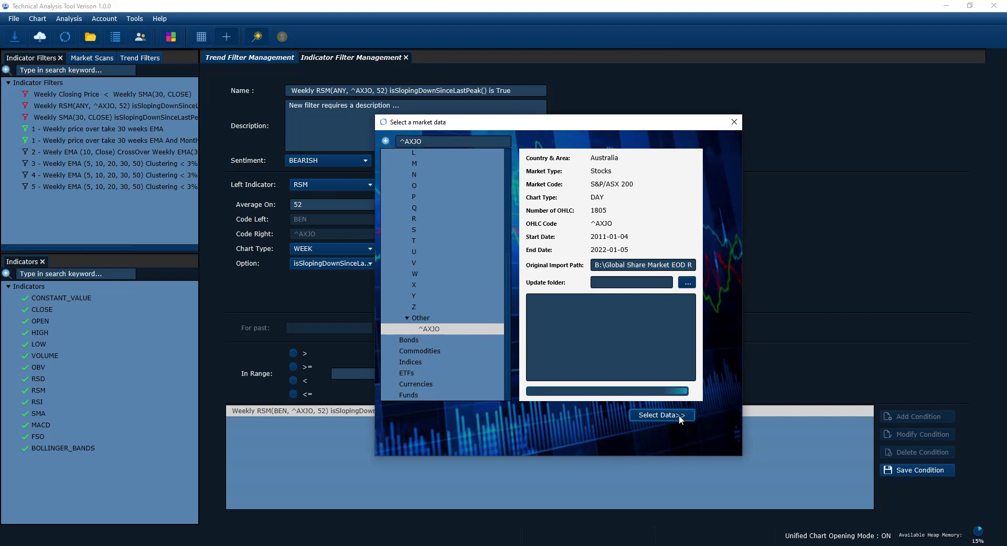
{"action": "left_click", "coordinate": [662, 415]}
Set the RSM condition's chart type to WEEK and option to isSlopingDownSinceLastPeak, and save the condition.
{"action": "left_click", "coordinate": [365, 250]}
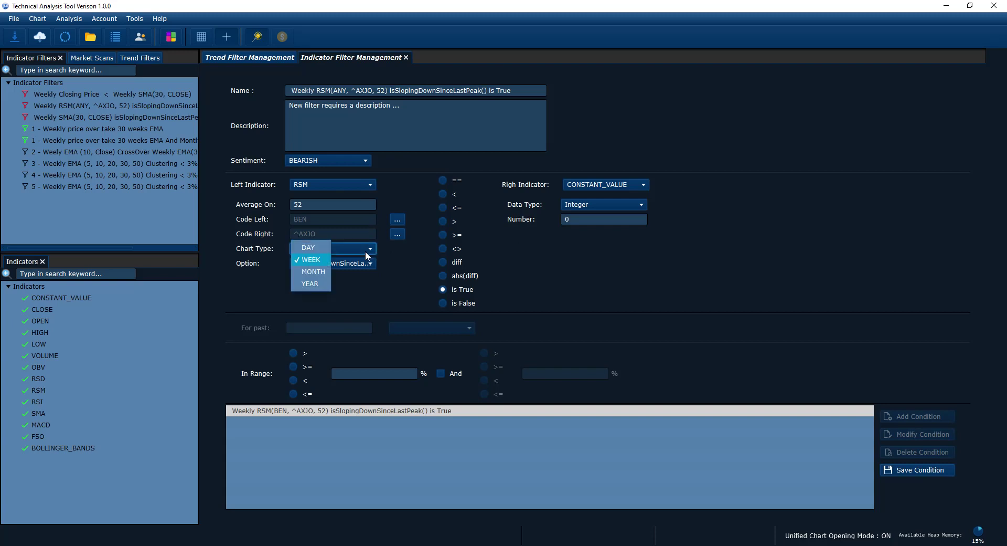
{"action": "left_click", "coordinate": [321, 259]}
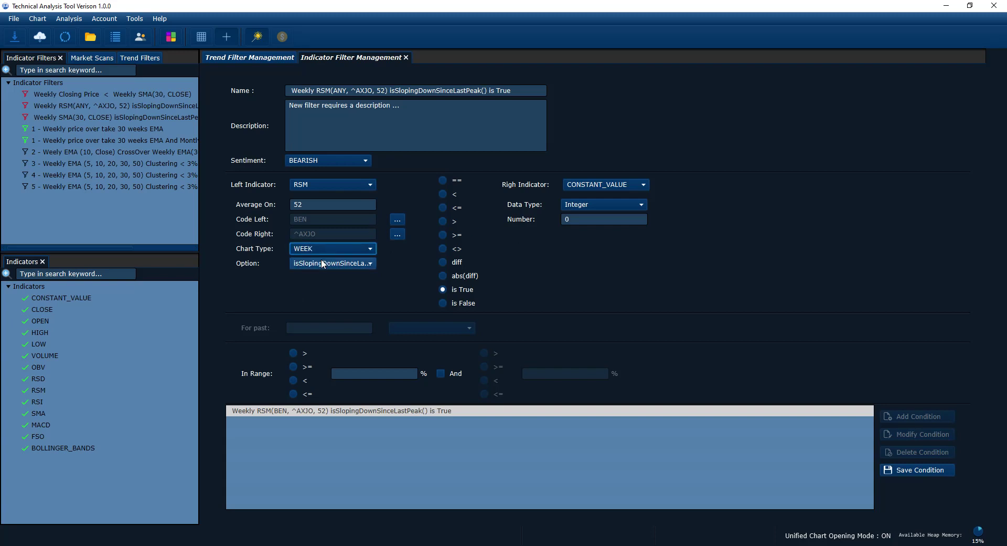
{"action": "left_click", "coordinate": [321, 263]}
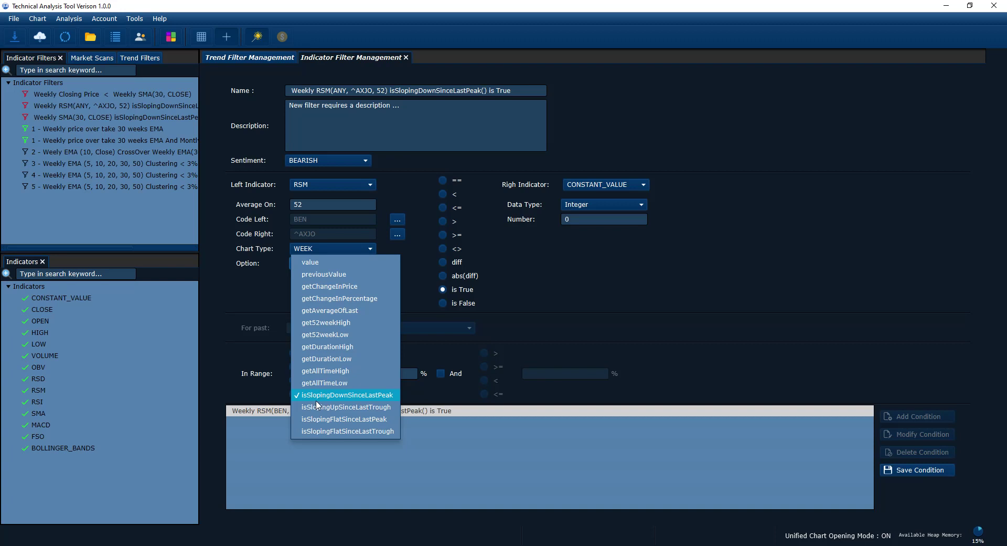
{"action": "left_click", "coordinate": [324, 398]}
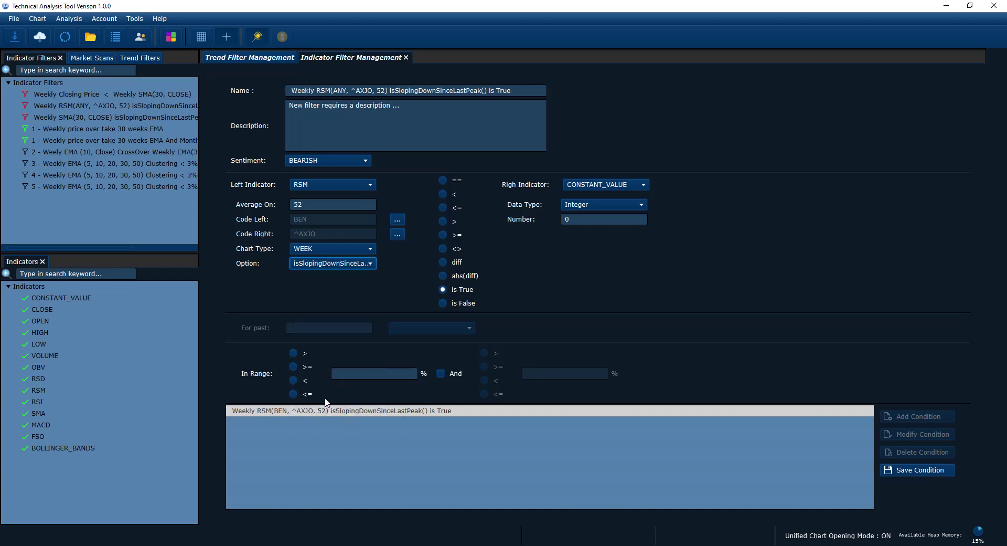
{"action": "left_click", "coordinate": [914, 471]}
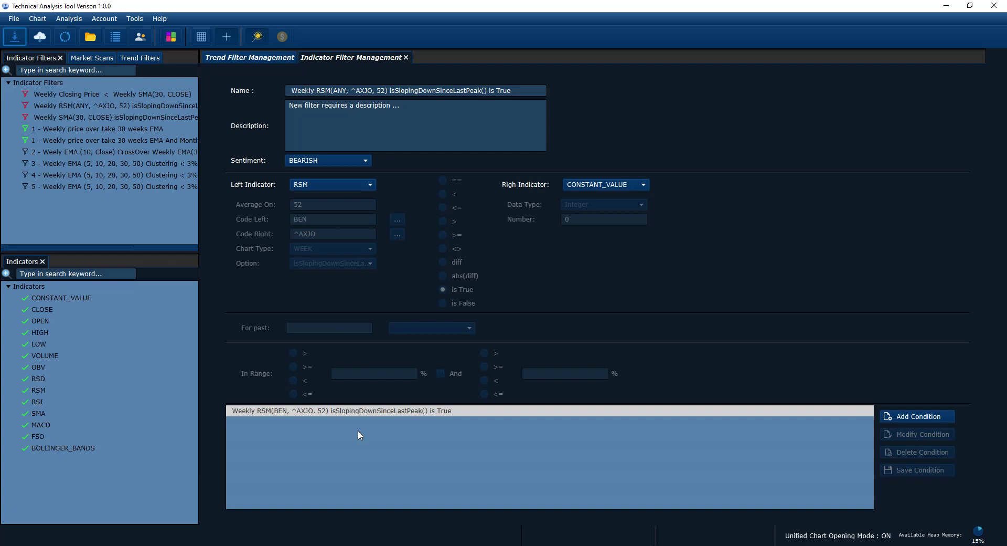
Switch to the PowerPoint slide to review the 30 weeks simple moving average criteria, and return to the Technical Analysis Tool.
{"action": "left_click", "coordinate": [368, 413]}
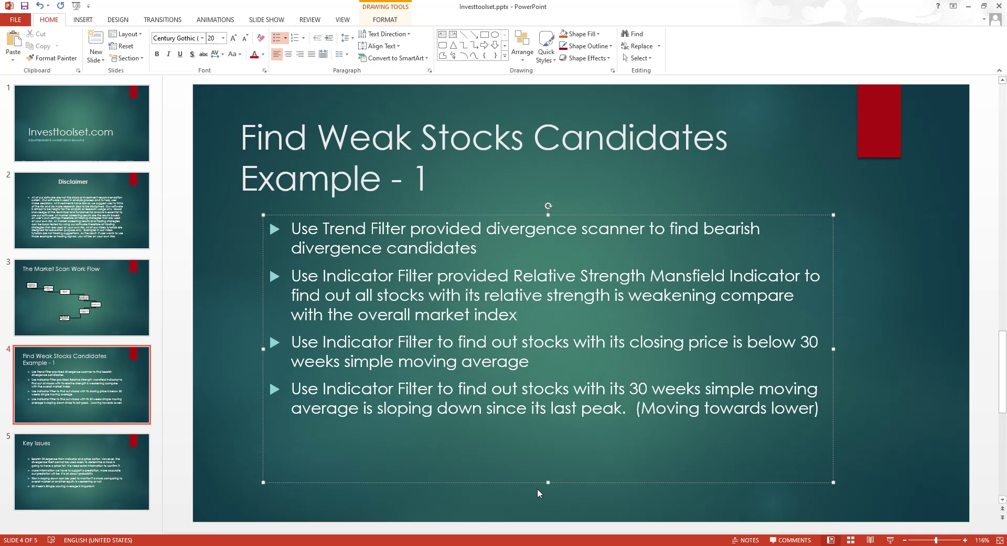
{"action": "left_click", "coordinate": [968, 6]}
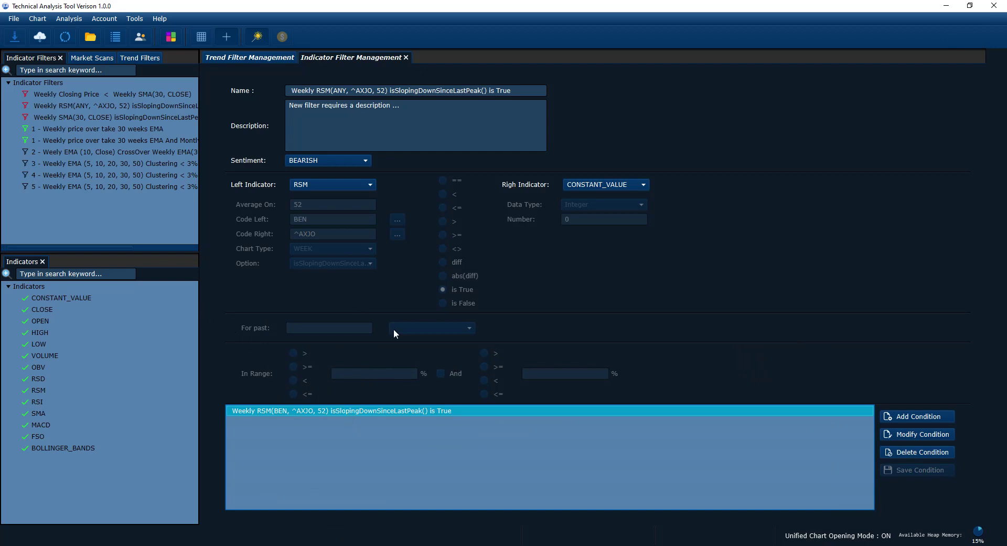
{"action": "key", "text": "alt+Tab"}
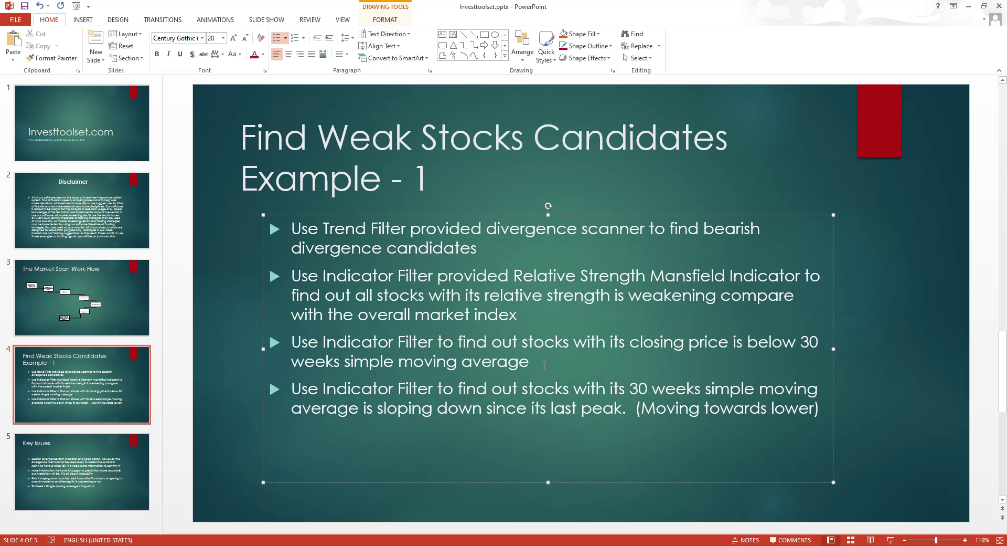
{"action": "left_click", "coordinate": [969, 6]}
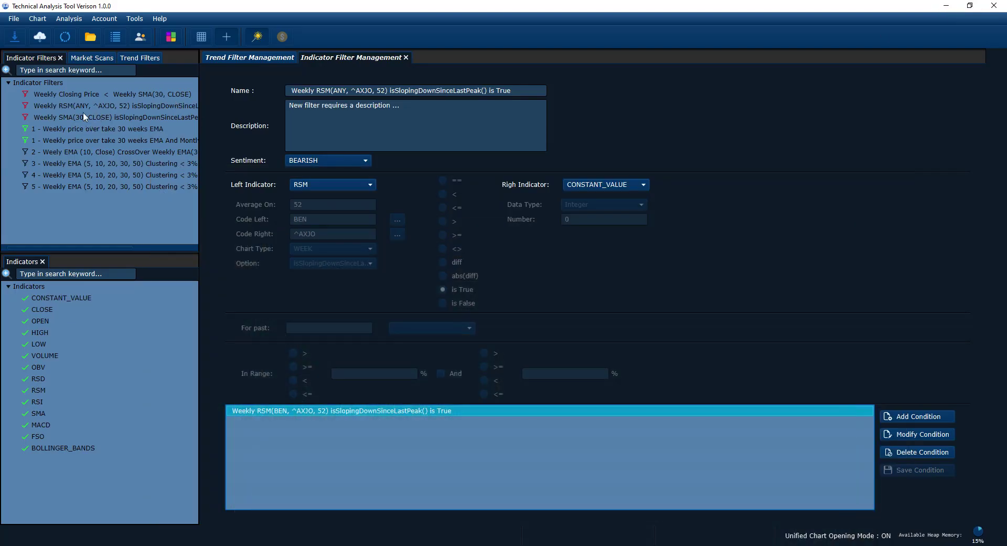
Open the "Weekly Closing Price < Weekly SMA(30, CLOSE)" filter, start modifying its condition and choose value as the left indicator's option.
{"action": "left_click", "coordinate": [55, 95]}
{"action": "double_click", "coordinate": [54, 94]}
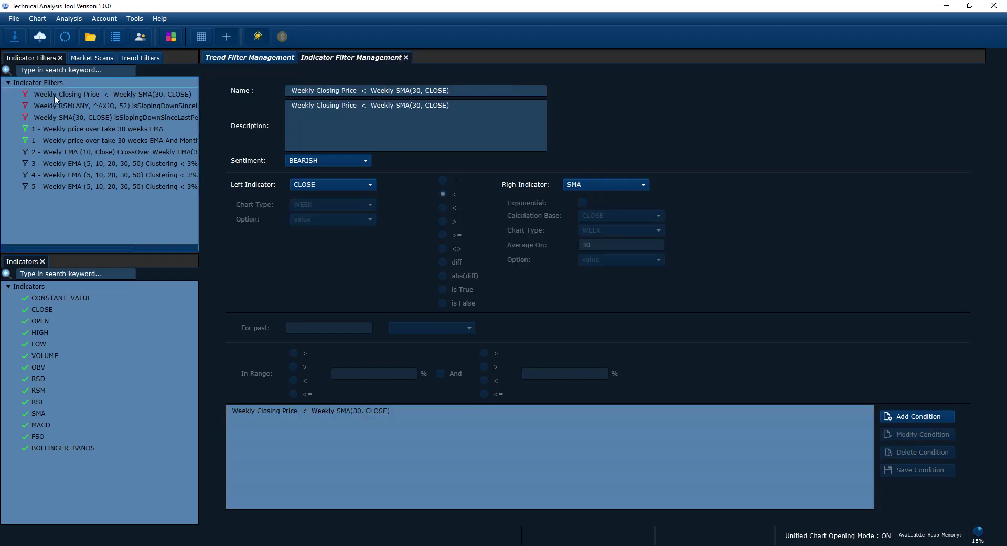
{"action": "left_click", "coordinate": [330, 412]}
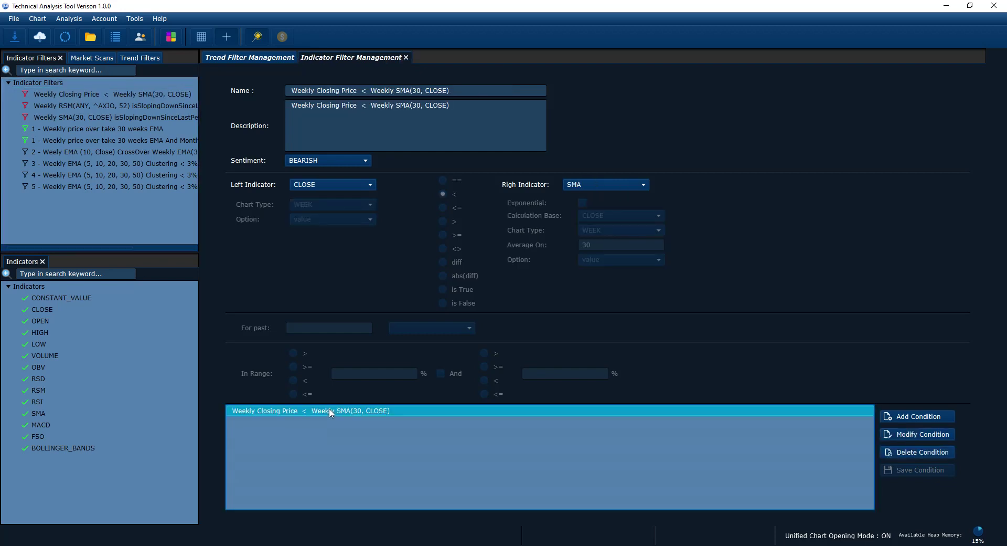
{"action": "left_click", "coordinate": [910, 433]}
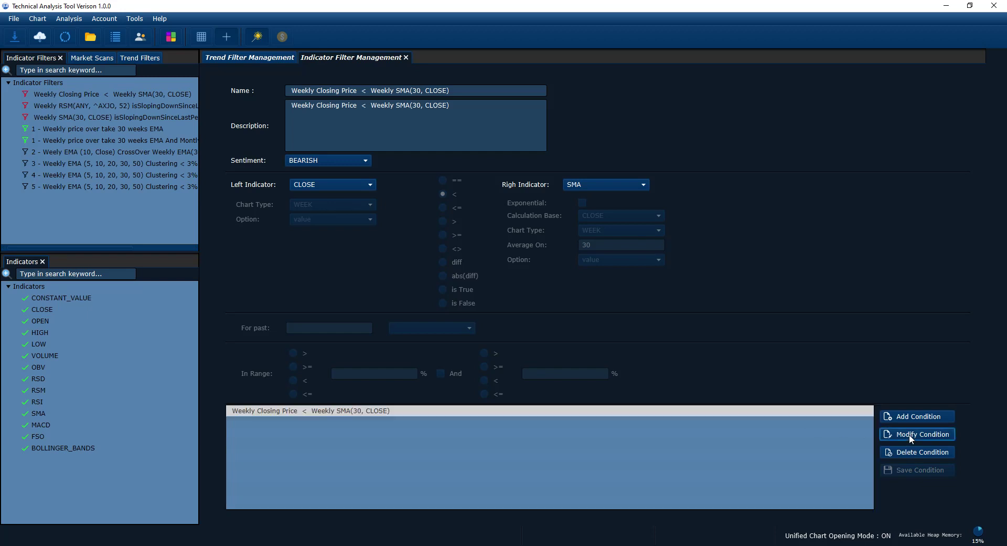
{"action": "left_click", "coordinate": [305, 219]}
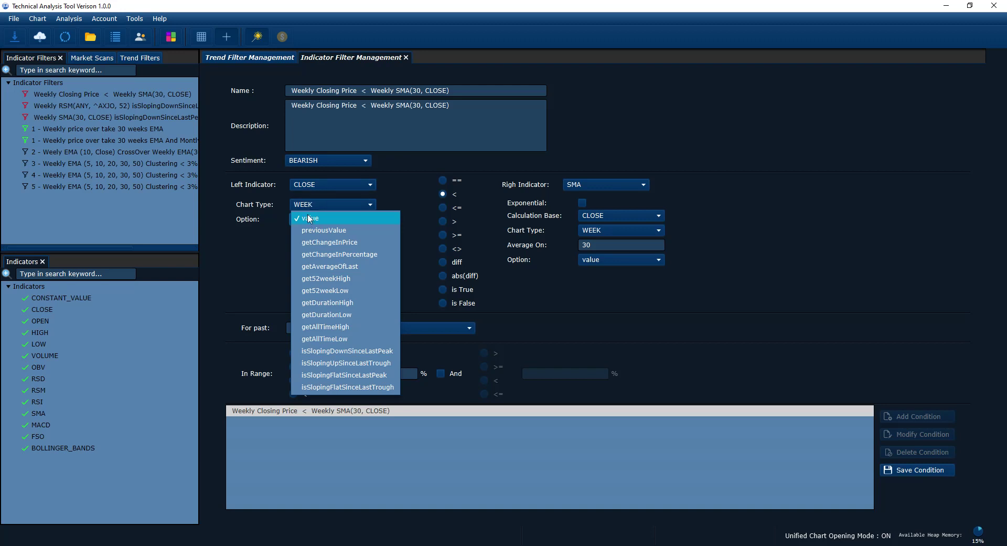
{"action": "left_click", "coordinate": [310, 219]}
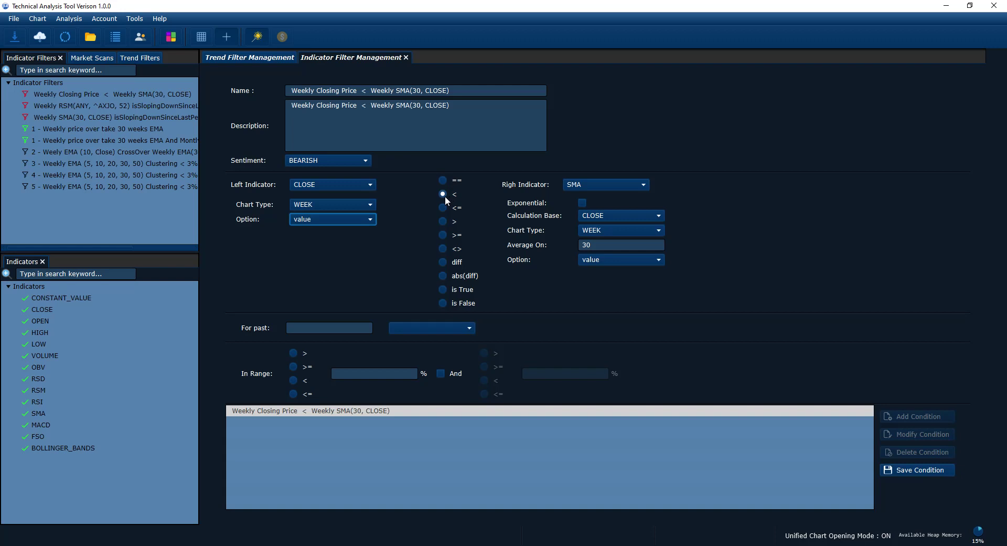
Set the condition's right indicator to SMA with calculation base CLOSE and option value, checking the WEEK chart type and average of 30.
{"action": "left_click", "coordinate": [590, 188]}
{"action": "left_click", "coordinate": [572, 303]}
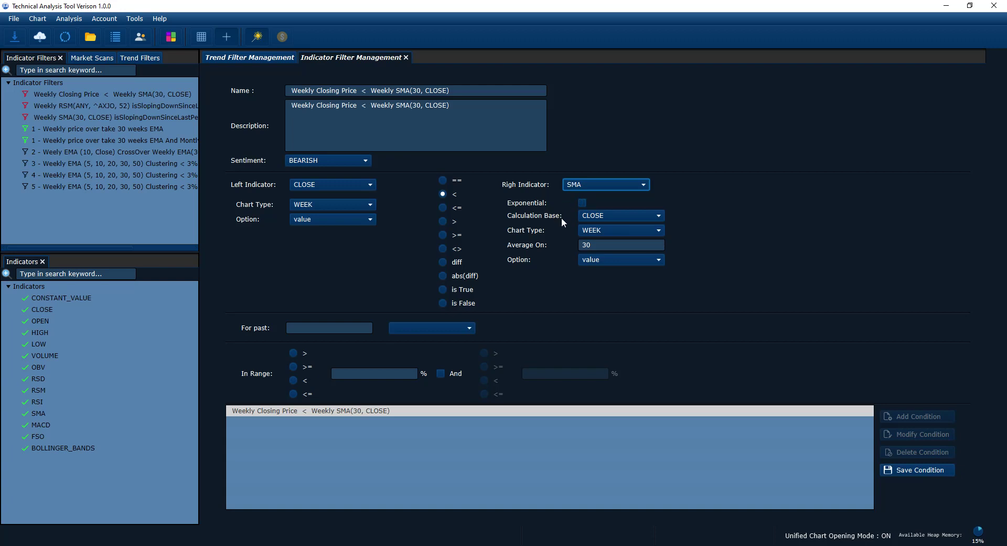
{"action": "left_click", "coordinate": [606, 214]}
{"action": "left_click", "coordinate": [605, 215]}
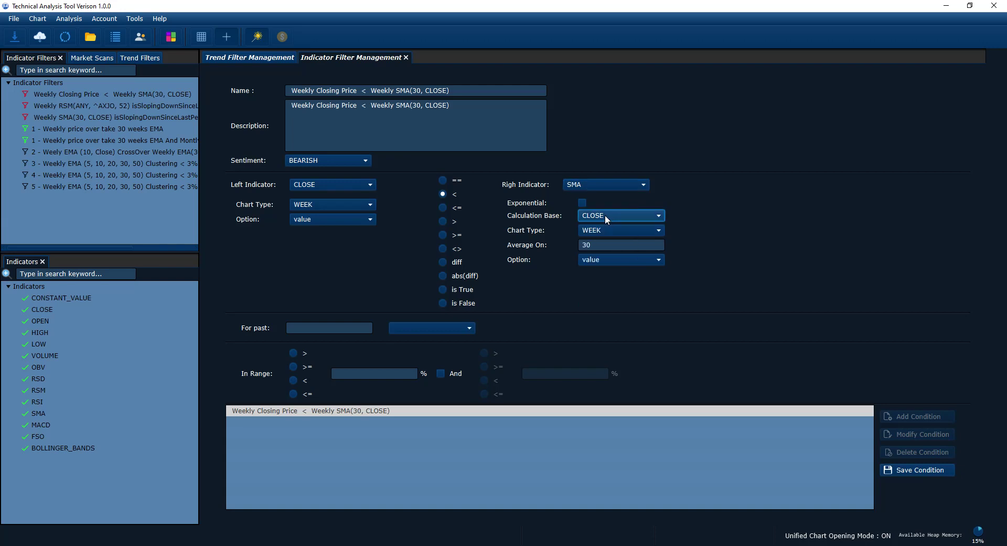
{"action": "left_click", "coordinate": [597, 228]}
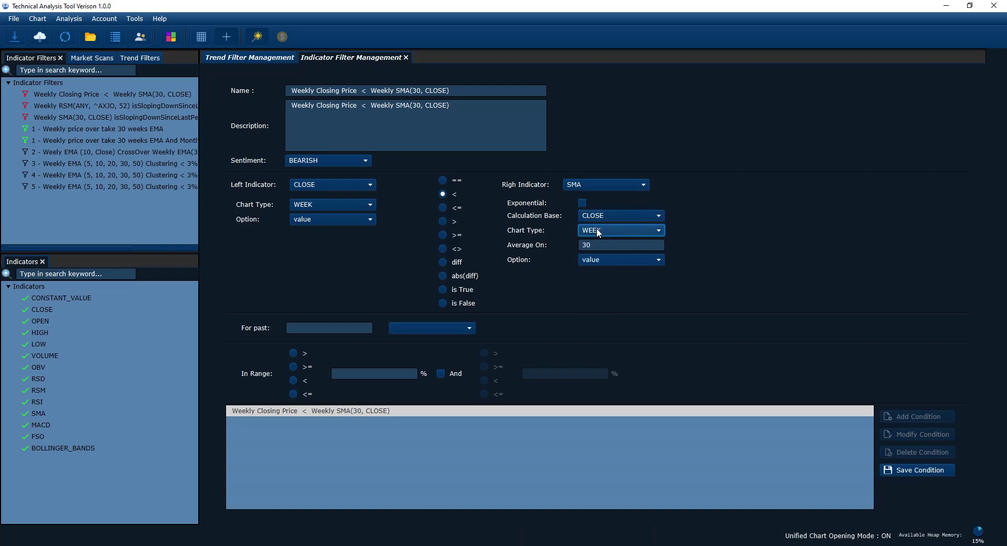
{"action": "left_click", "coordinate": [596, 241]}
{"action": "double_click", "coordinate": [599, 246]}
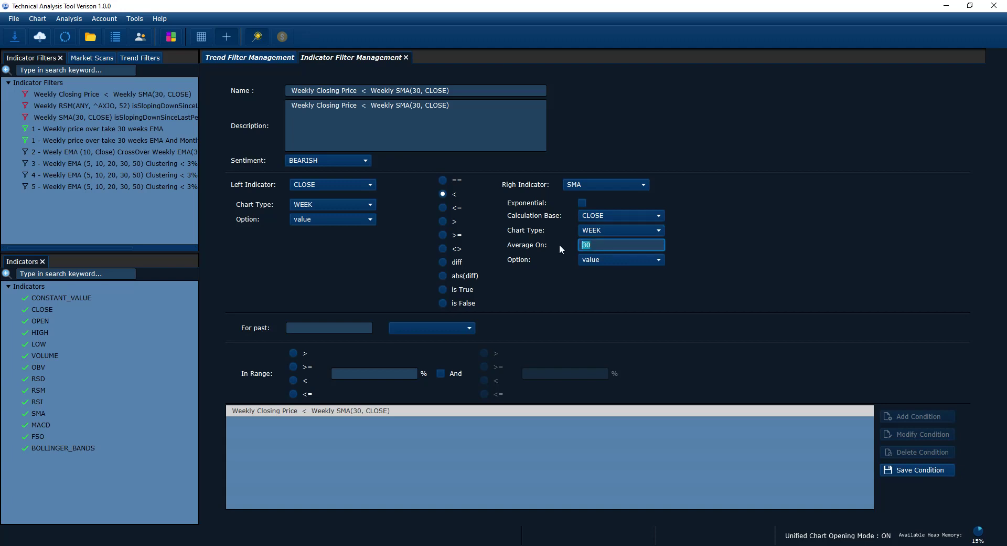
{"action": "left_click", "coordinate": [598, 260]}
{"action": "left_click", "coordinate": [598, 259]}
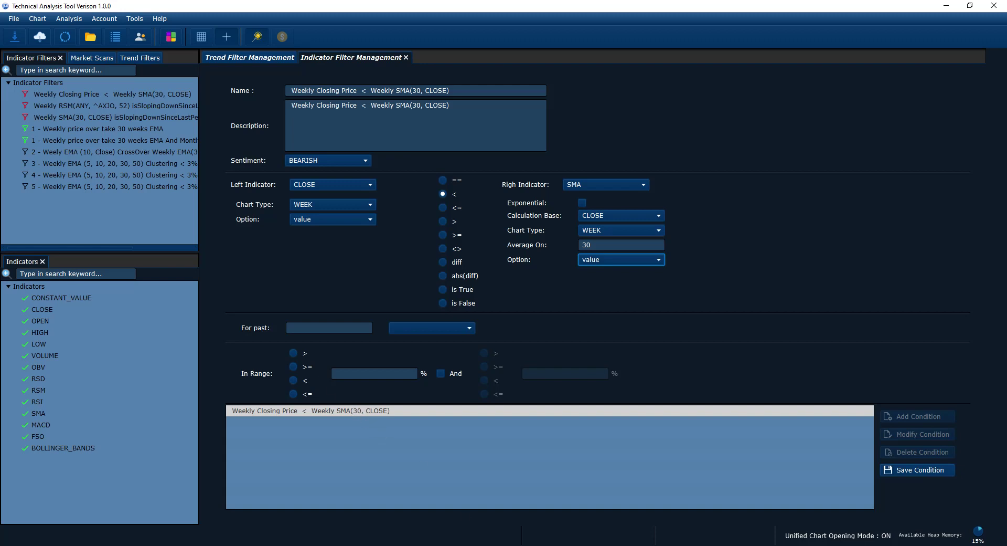
Review the moving average criteria on the PowerPoint slide, then return and open the weekly SMA(30, CLOSE) isSlopingDownSinceLastPeak filter's condition for modification.
{"action": "left_click", "coordinate": [502, 506]}
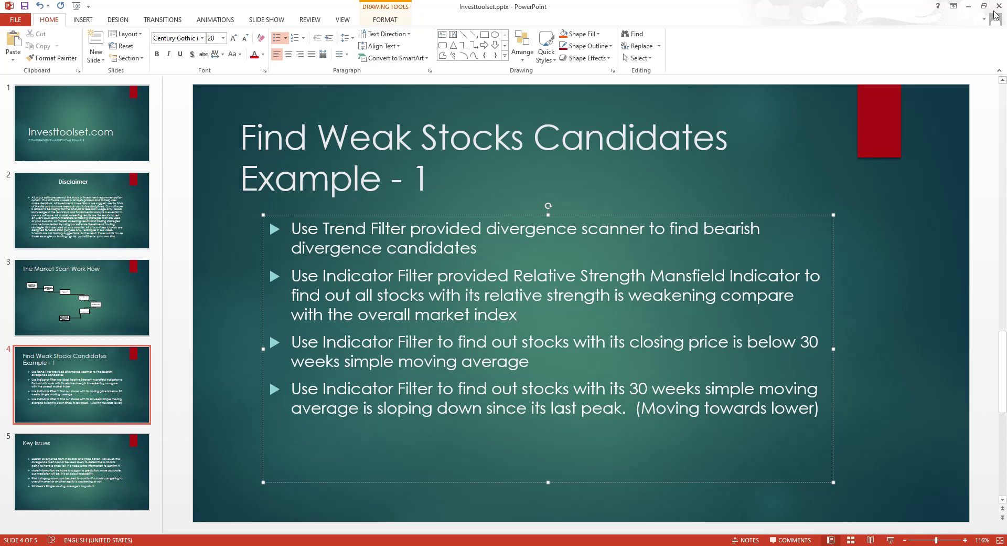
{"action": "left_click", "coordinate": [968, 7]}
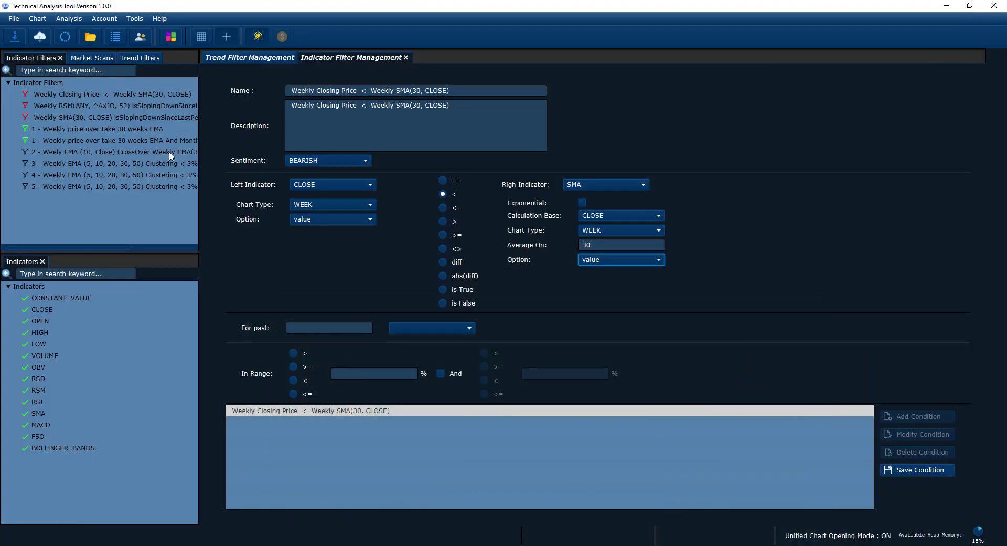
{"action": "left_click", "coordinate": [66, 115]}
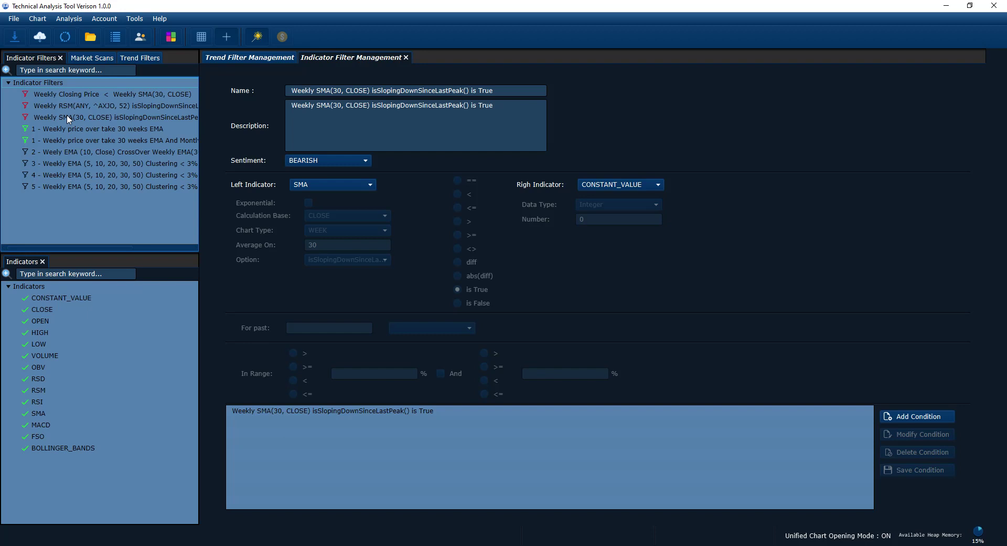
{"action": "left_click", "coordinate": [310, 410]}
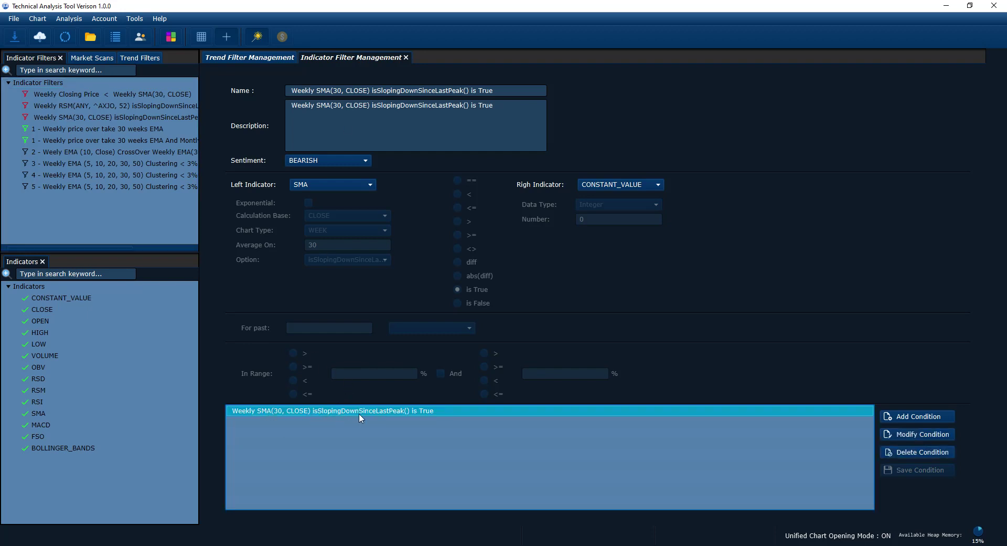
{"action": "left_click", "coordinate": [917, 434]}
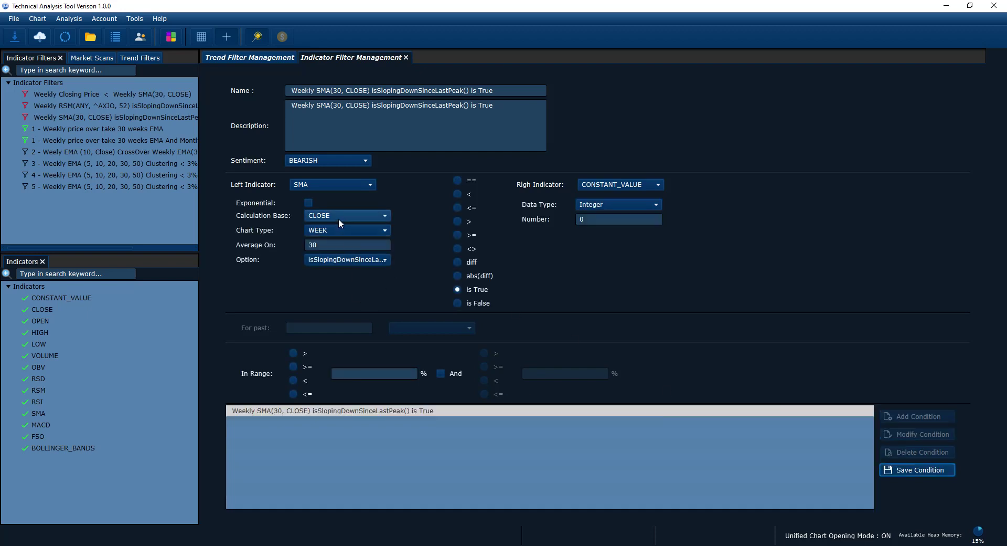
Set the left indicator to SMA with base CLOSE and option isSlopingDownSinceLastPeak, check the 30-week average, and save the condition.
{"action": "left_click", "coordinate": [320, 185]}
{"action": "left_click", "coordinate": [310, 304]}
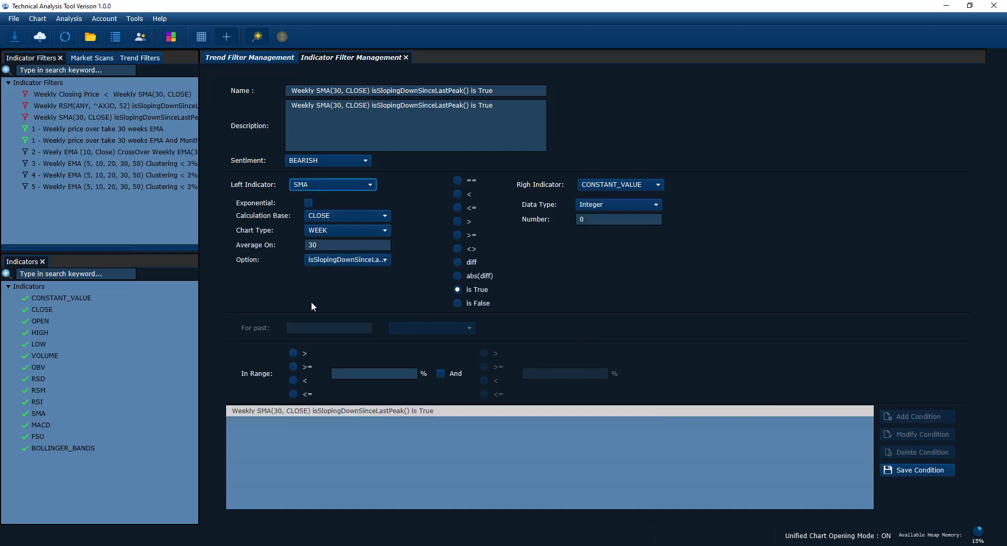
{"action": "left_click", "coordinate": [329, 216]}
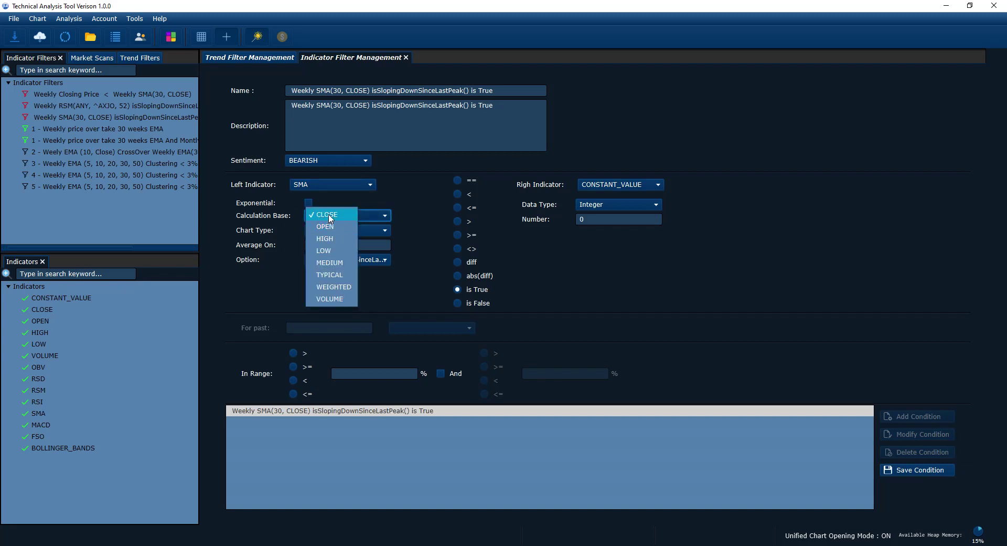
{"action": "left_click", "coordinate": [329, 216]}
{"action": "left_click", "coordinate": [324, 231]}
{"action": "left_click", "coordinate": [325, 241]}
{"action": "left_click", "coordinate": [325, 244]}
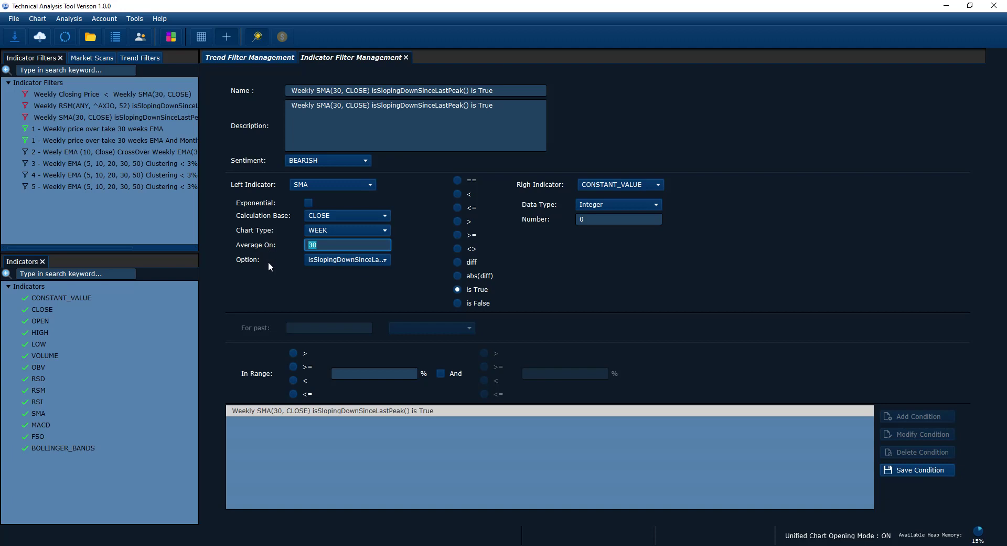
{"action": "left_click", "coordinate": [348, 259]}
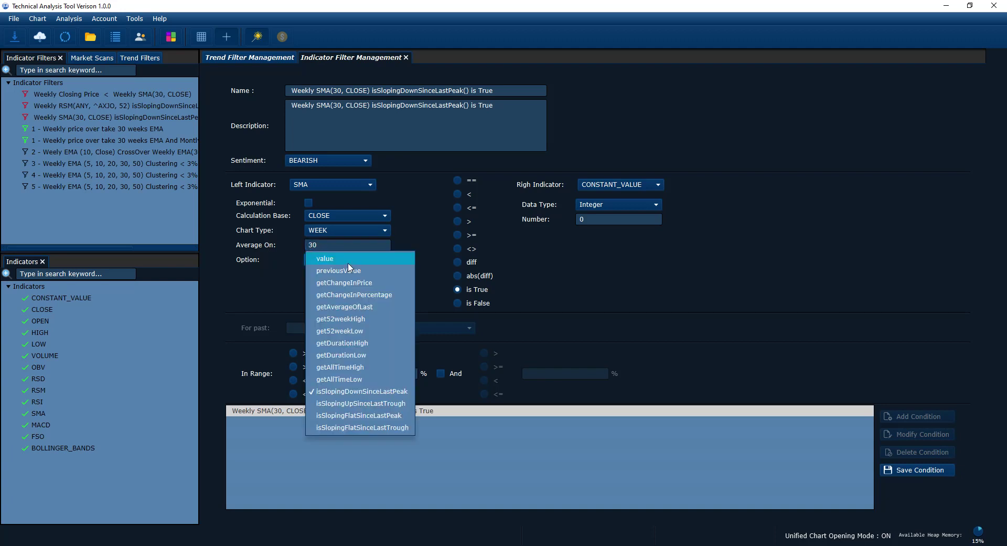
{"action": "left_click", "coordinate": [350, 395]}
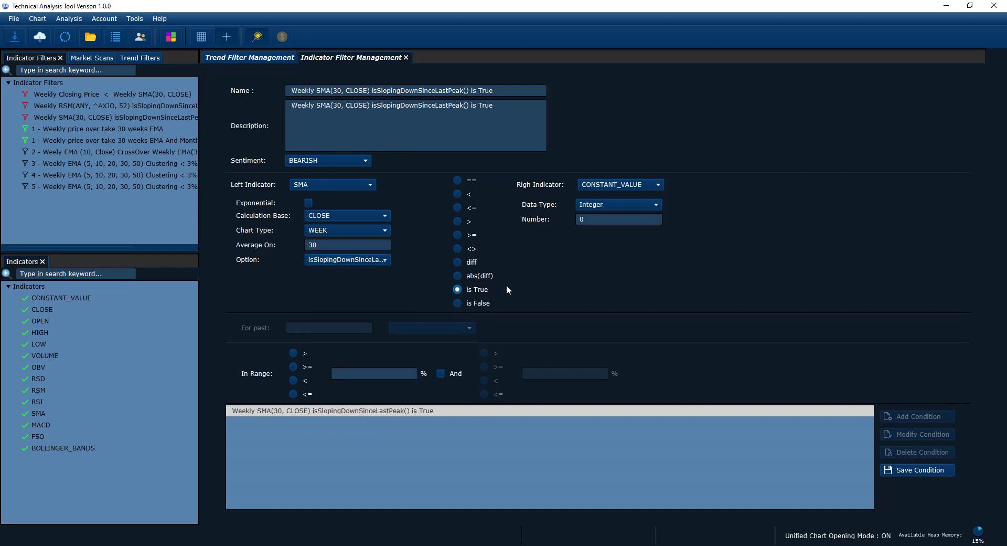
{"action": "left_click", "coordinate": [944, 466]}
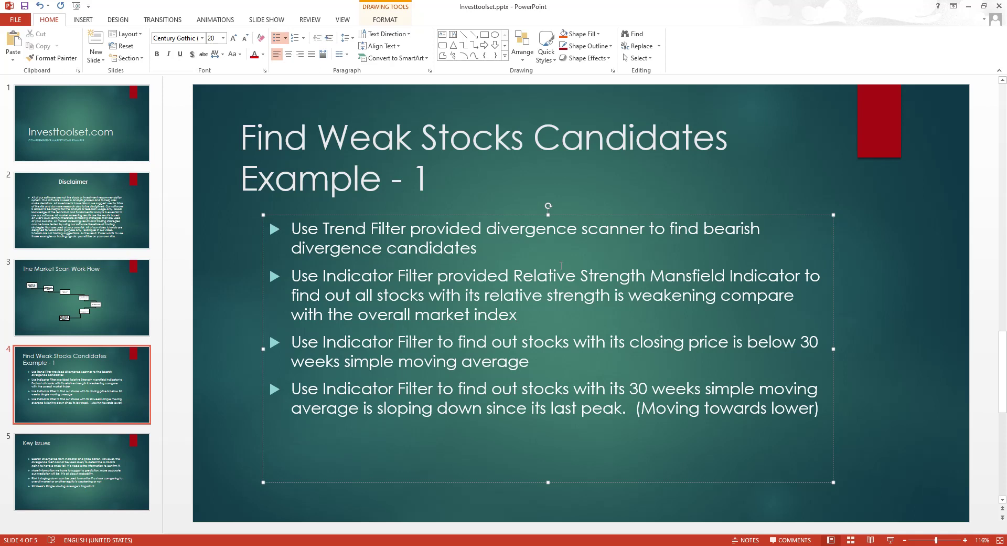
Return from the PowerPoint slide to the Technical Analysis Tool and open the market scan "Find weak stocks candiate example - 1".
{"action": "left_click", "coordinate": [968, 6]}
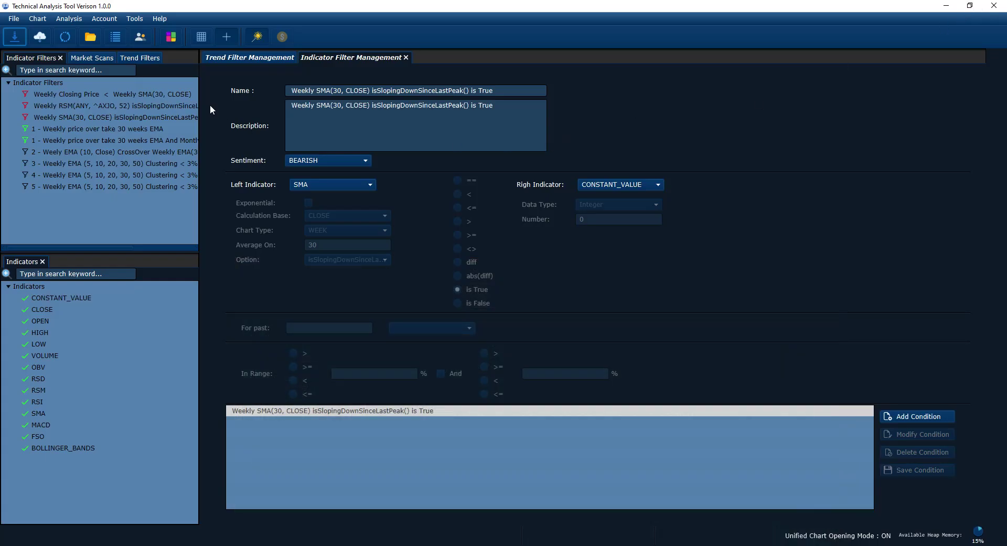
{"action": "left_click", "coordinate": [101, 58]}
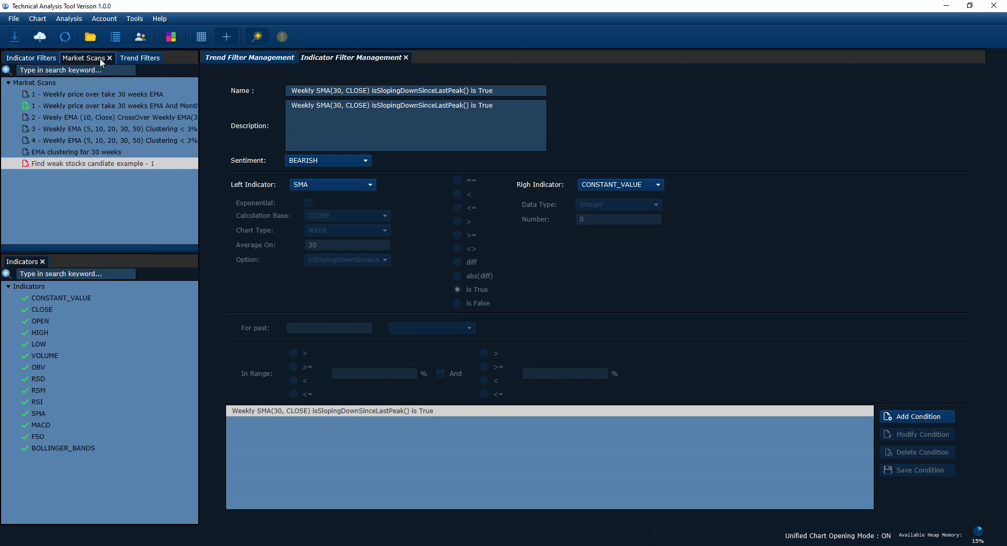
{"action": "left_click", "coordinate": [106, 247]}
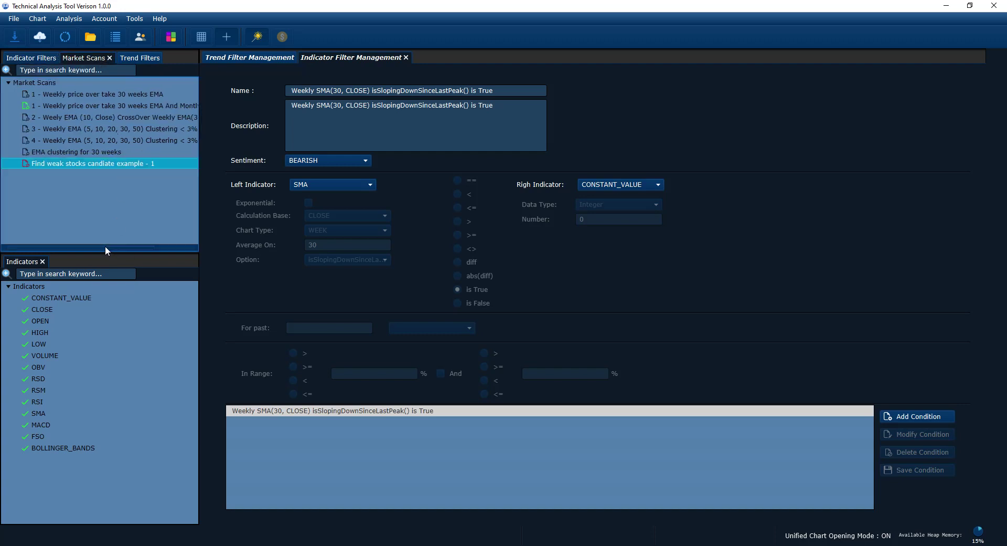
{"action": "double_click", "coordinate": [69, 164]}
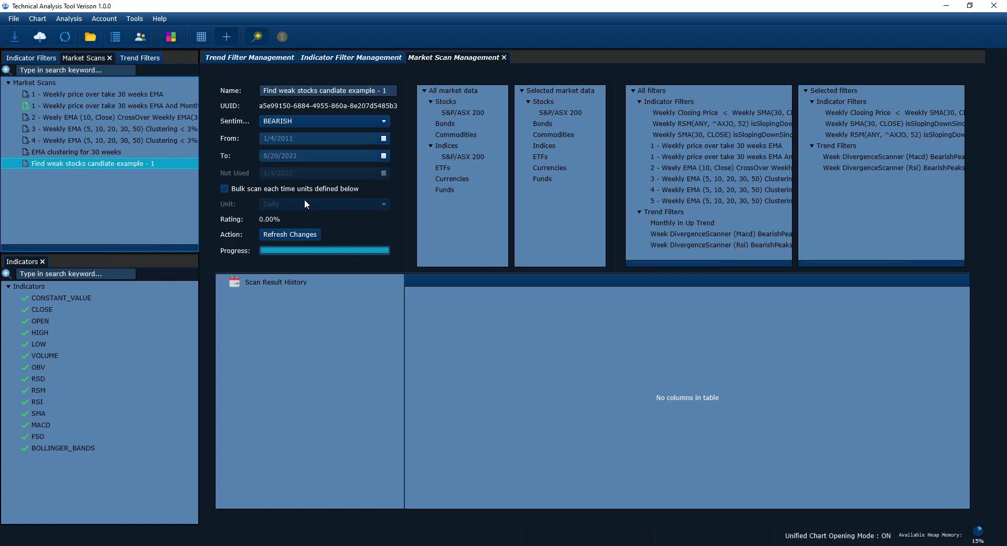
Check S&P/ASX 200 under stocks in the available and selected market data, and enlarge the scan results area slightly.
{"action": "left_click", "coordinate": [478, 113]}
{"action": "double_click", "coordinate": [543, 114]}
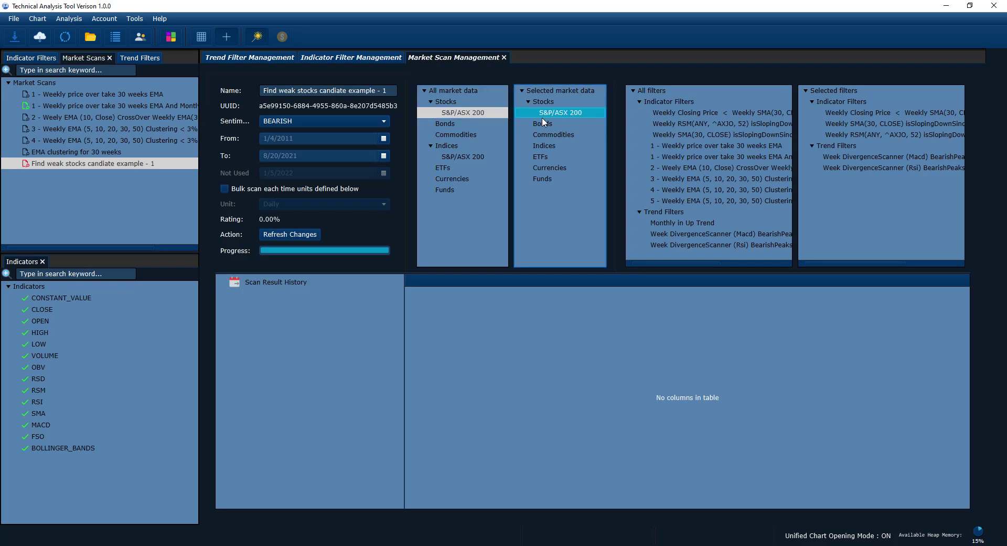
{"action": "double_click", "coordinate": [468, 114]}
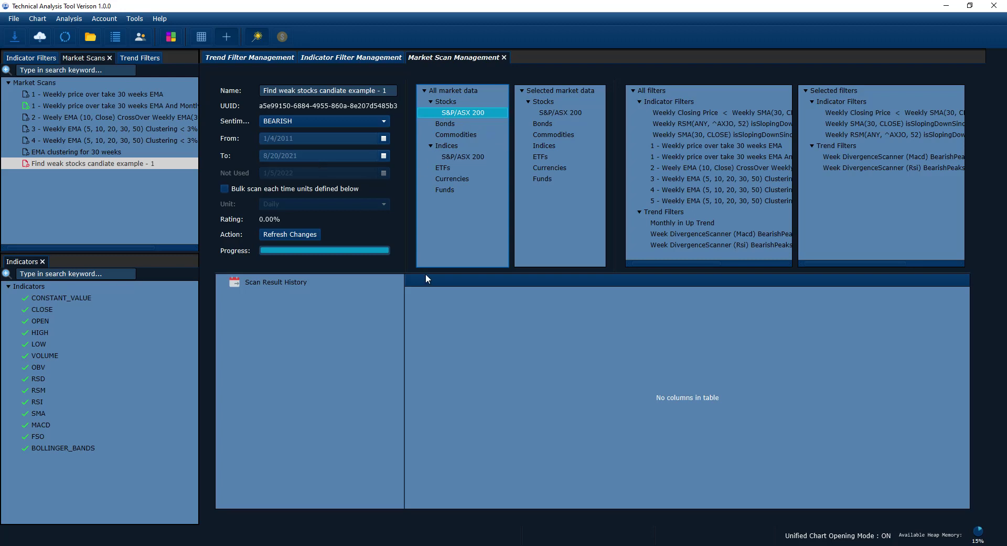
{"action": "left_click_drag", "start_coordinate": [426, 273], "coordinate": [420, 254]}
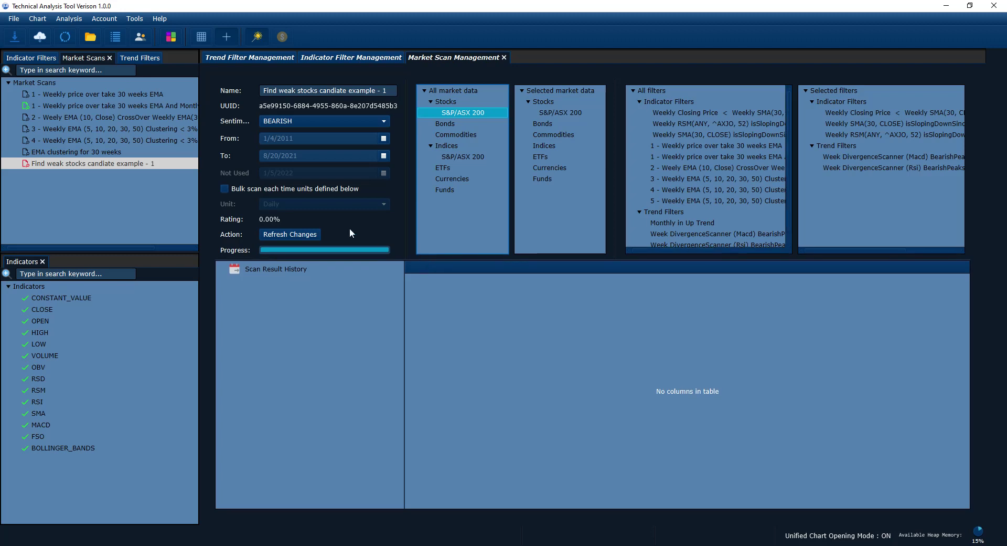
Choose August 20, 2021 as the market scan's end date and close the calendar.
{"action": "left_click", "coordinate": [383, 158]}
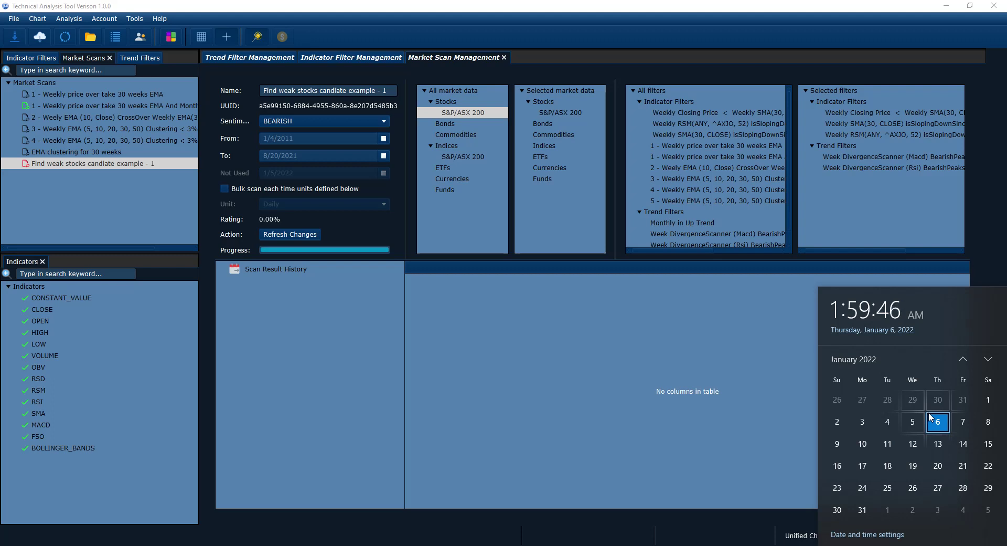
{"action": "left_click", "coordinate": [303, 159]}
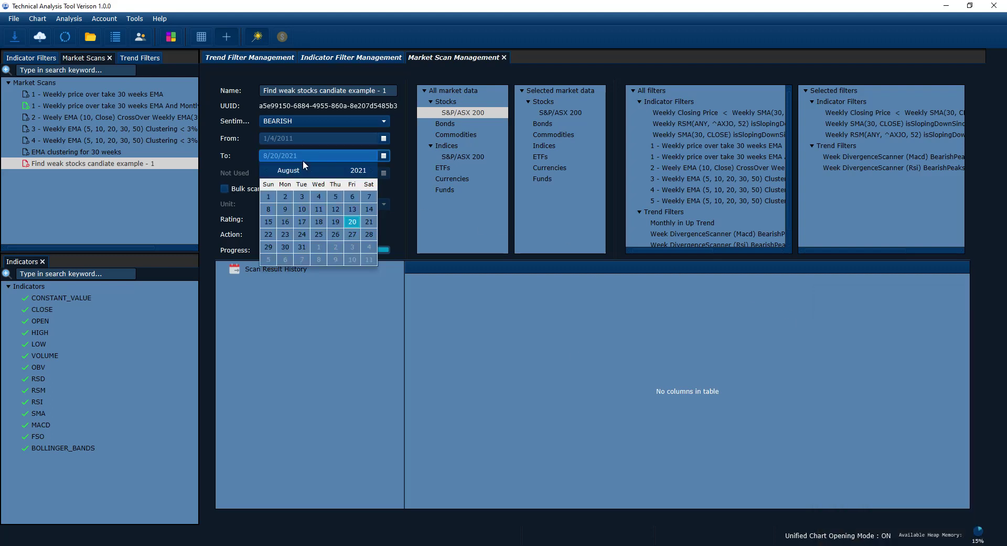
{"action": "left_click", "coordinate": [353, 221]}
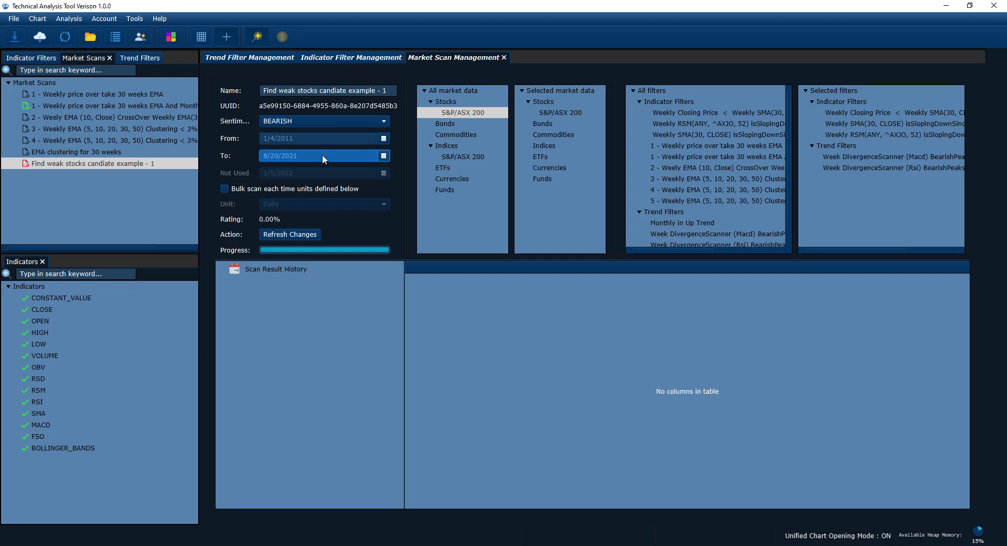
{"action": "left_click", "coordinate": [380, 156]}
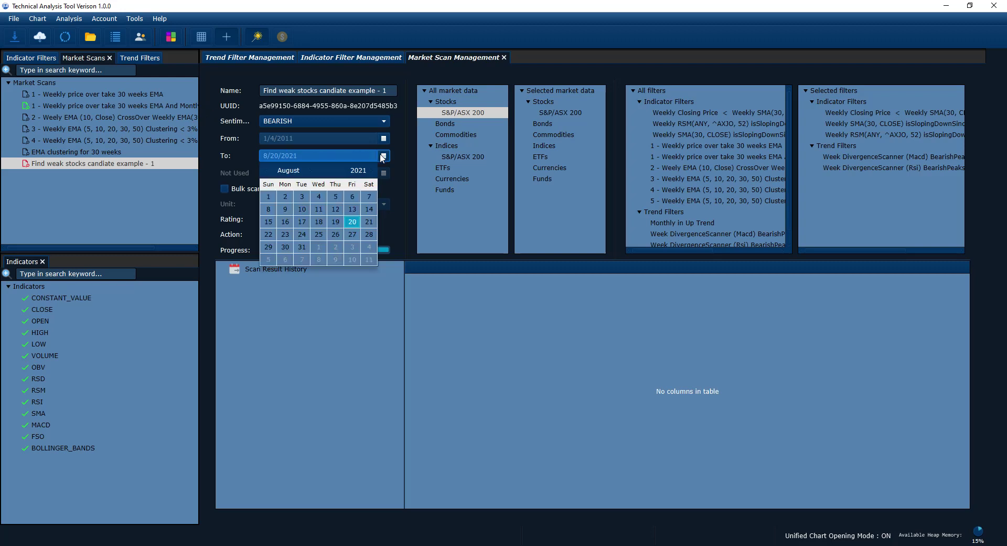
{"action": "left_click", "coordinate": [351, 224]}
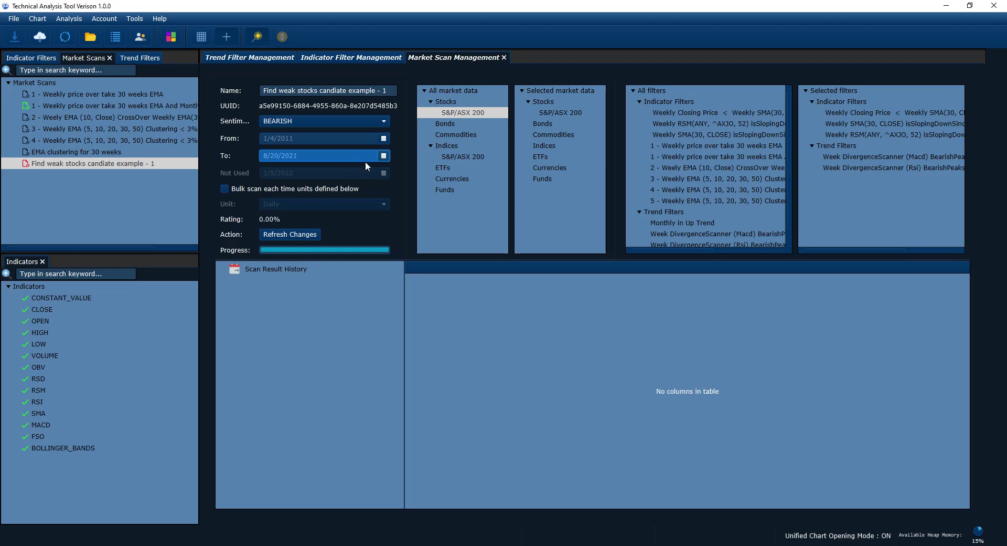
{"action": "left_click", "coordinate": [383, 156]}
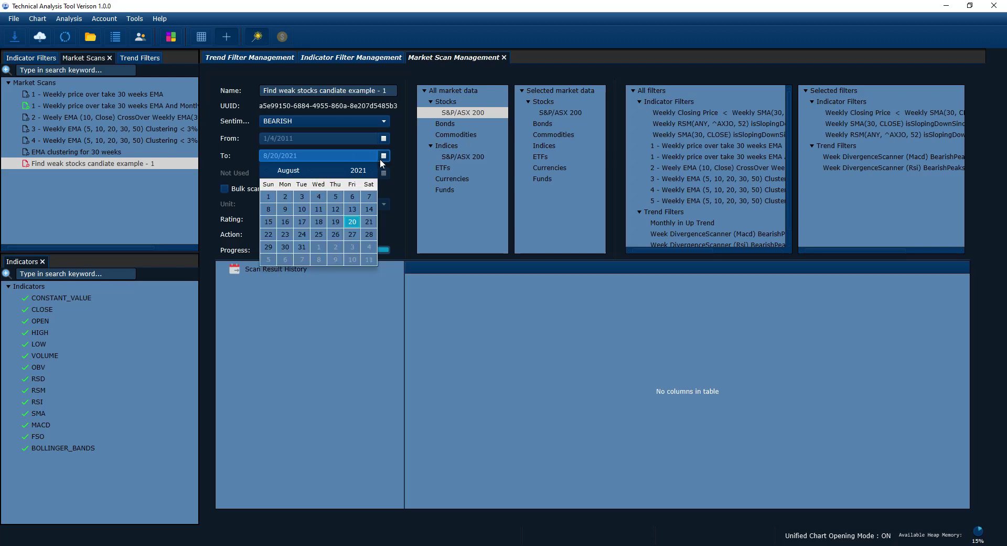
{"action": "left_click", "coordinate": [510, 301]}
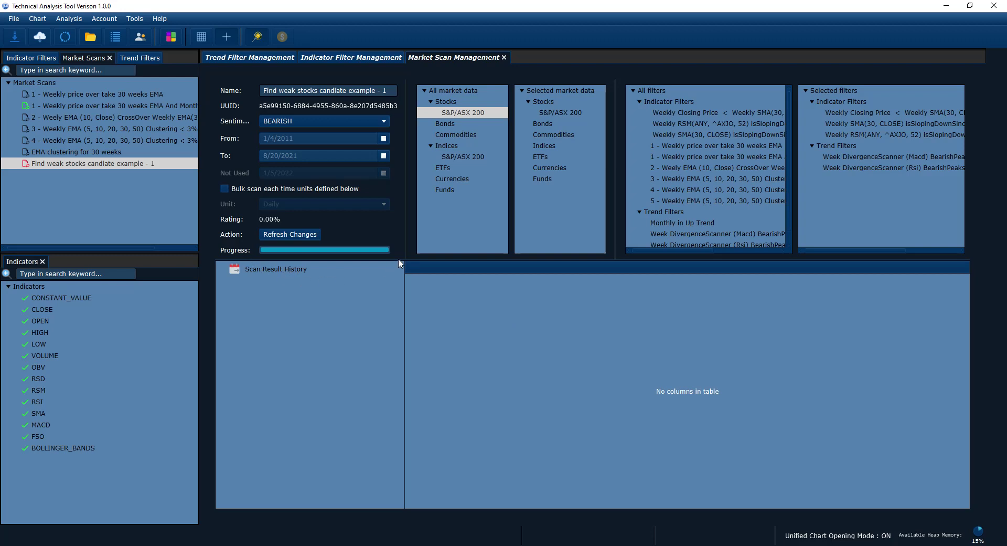
Enlarge the filter lists and review the selected weekly indicator filters for closing price below SMA(30), SMA slope and RSM slope.
{"action": "left_click_drag", "start_coordinate": [398, 258], "coordinate": [399, 263]}
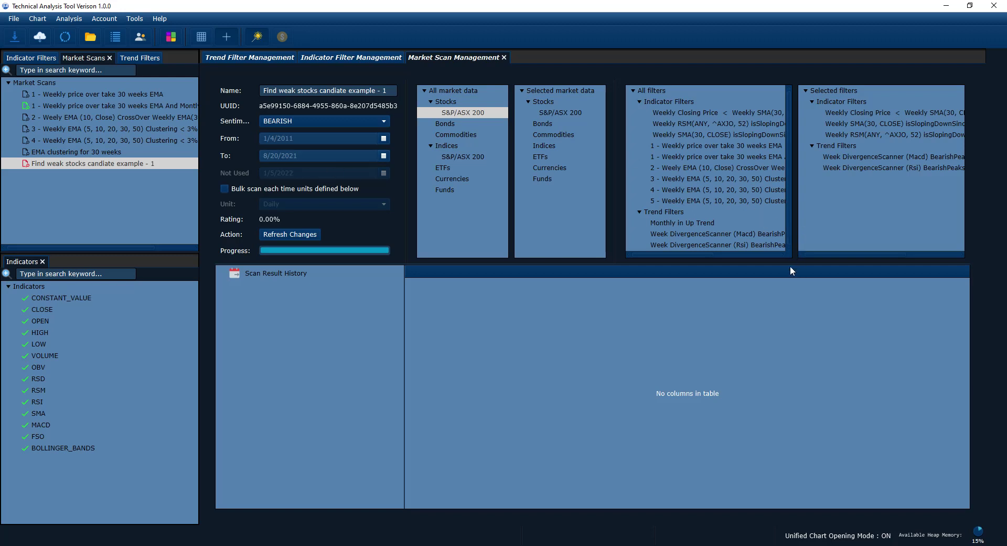
{"action": "left_click_drag", "start_coordinate": [790, 267], "coordinate": [778, 296]}
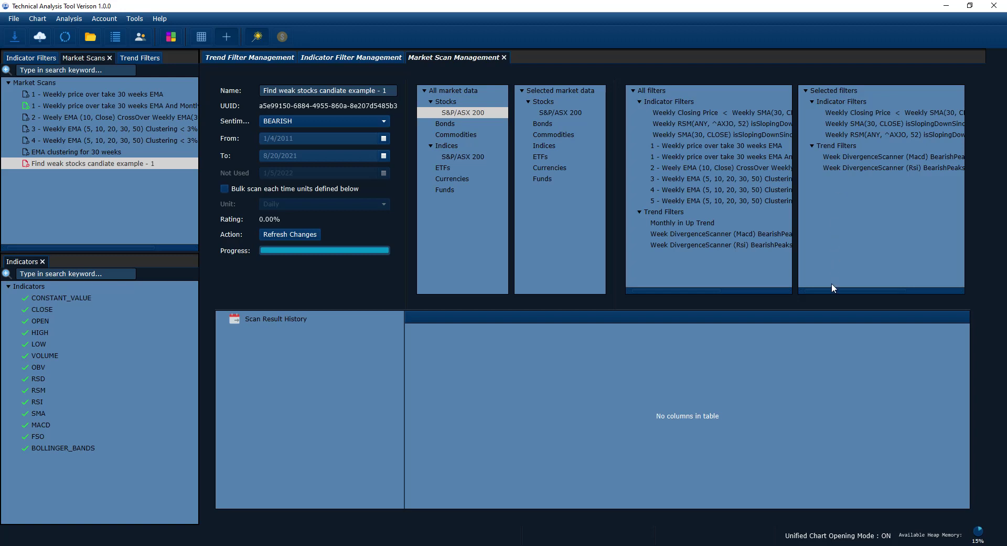
{"action": "left_click_drag", "start_coordinate": [831, 289], "coordinate": [853, 197]}
{"action": "left_click", "coordinate": [816, 112]}
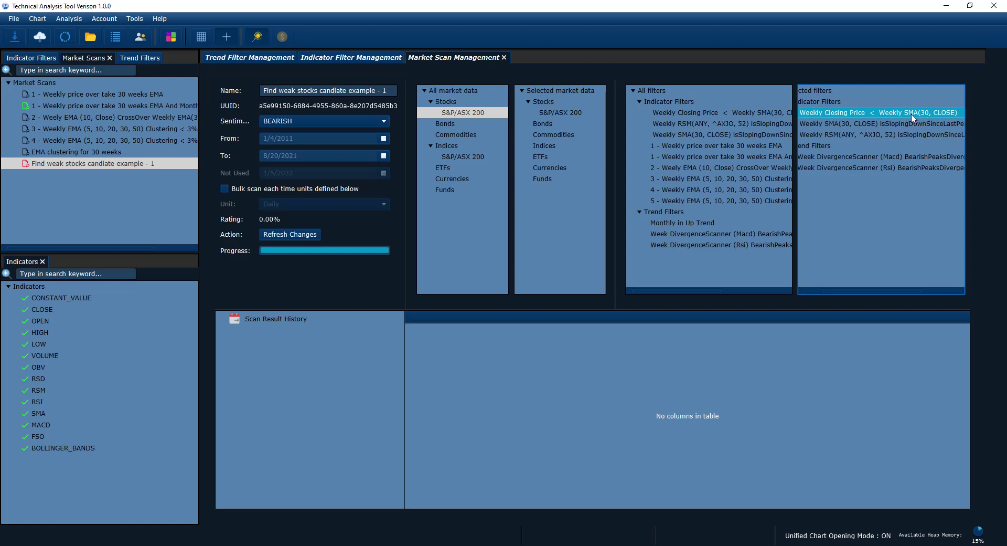
{"action": "left_click_drag", "start_coordinate": [895, 289], "coordinate": [930, 295]}
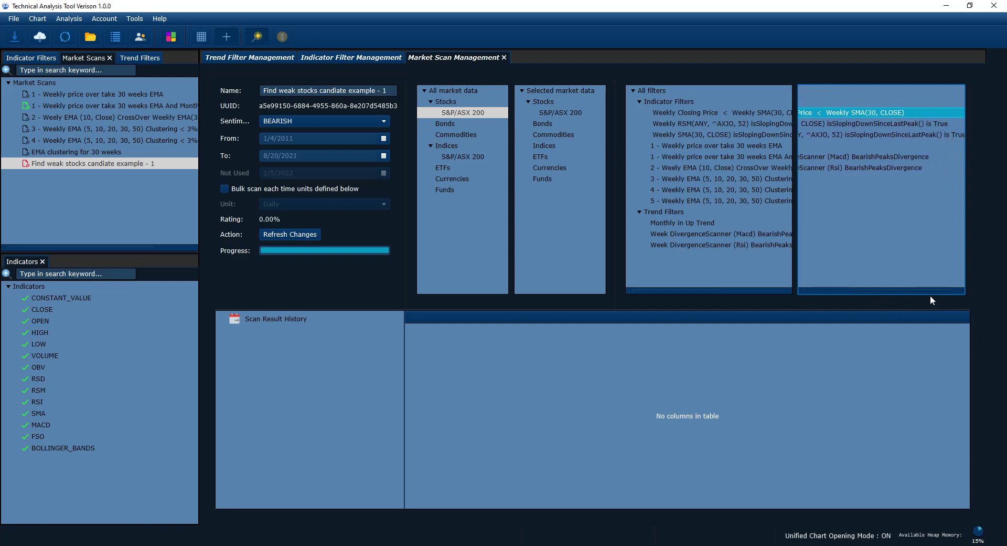
{"action": "left_click", "coordinate": [905, 124]}
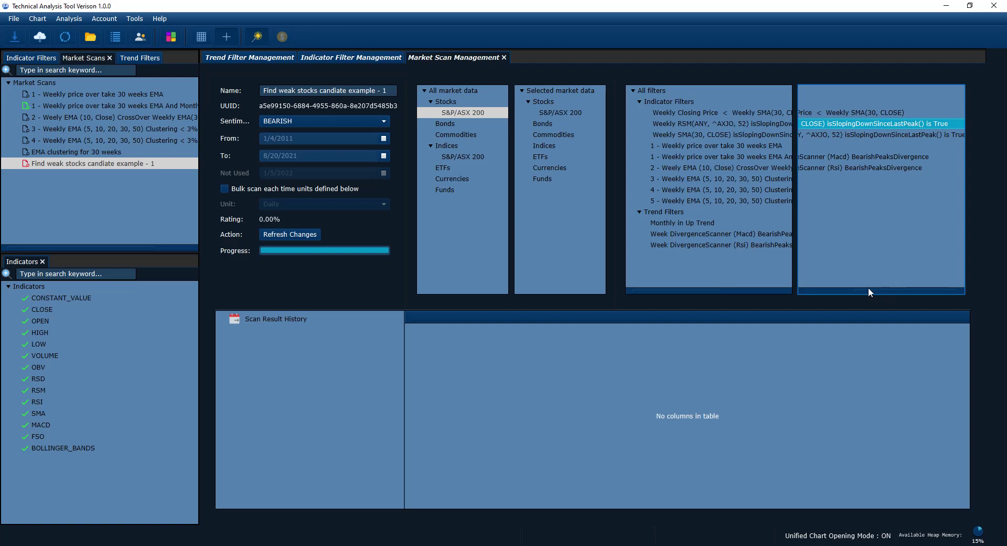
{"action": "left_click_drag", "start_coordinate": [867, 288], "coordinate": [829, 294]}
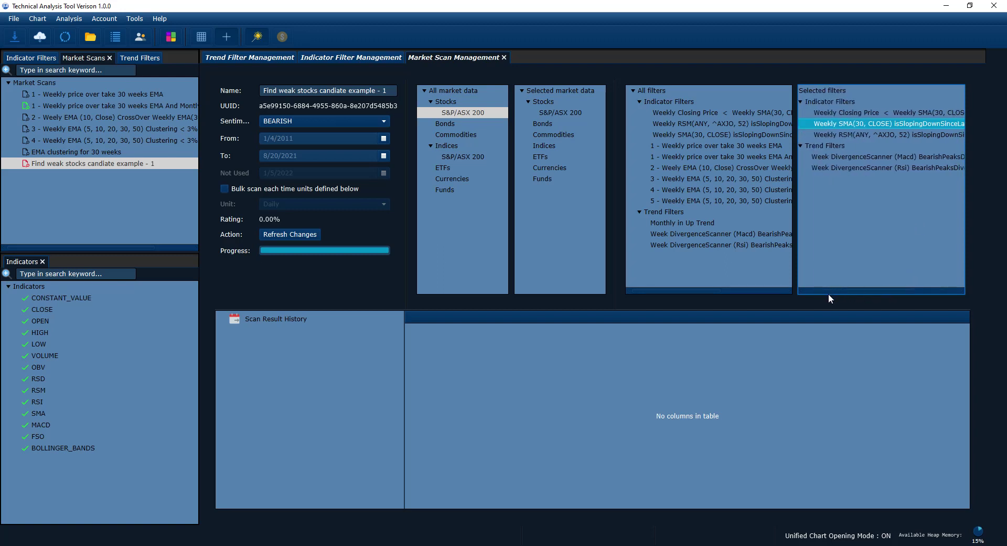
{"action": "left_click", "coordinate": [846, 135]}
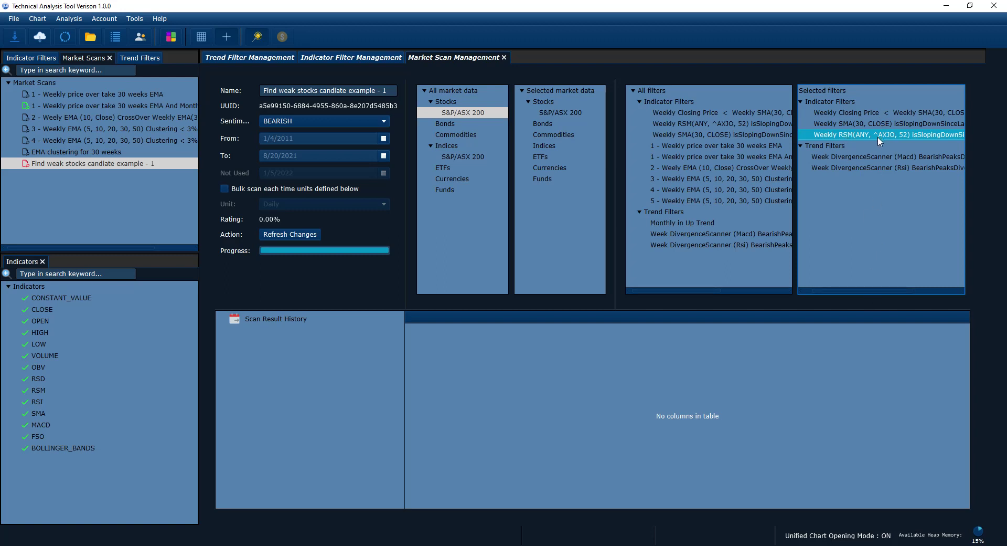
{"action": "mouse_move", "coordinate": [885, 288]}
{"action": "left_mouse_down"}
{"action": "mouse_move", "coordinate": [918, 295]}
{"action": "mouse_move", "coordinate": [889, 298]}
{"action": "left_mouse_up"}
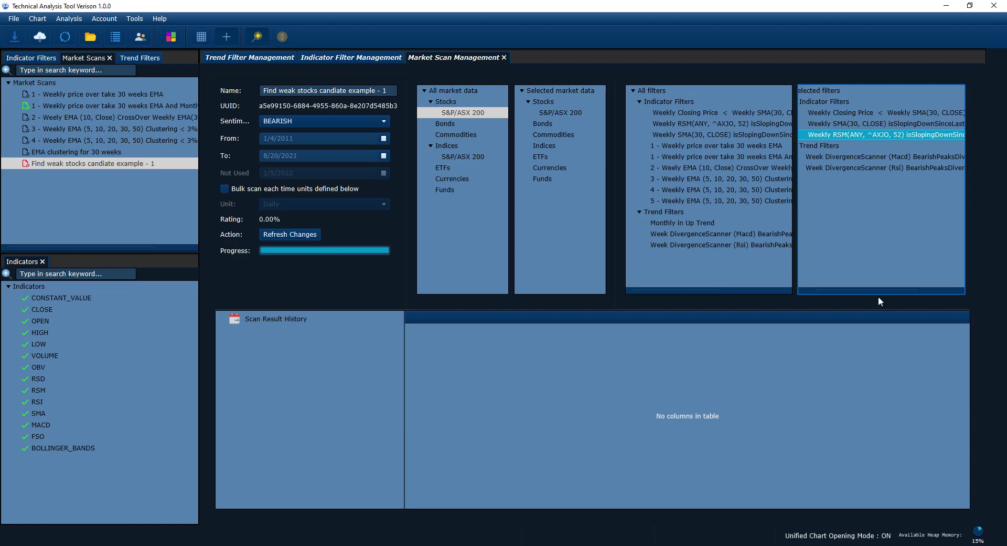
{"action": "left_click_drag", "start_coordinate": [882, 290], "coordinate": [877, 288]}
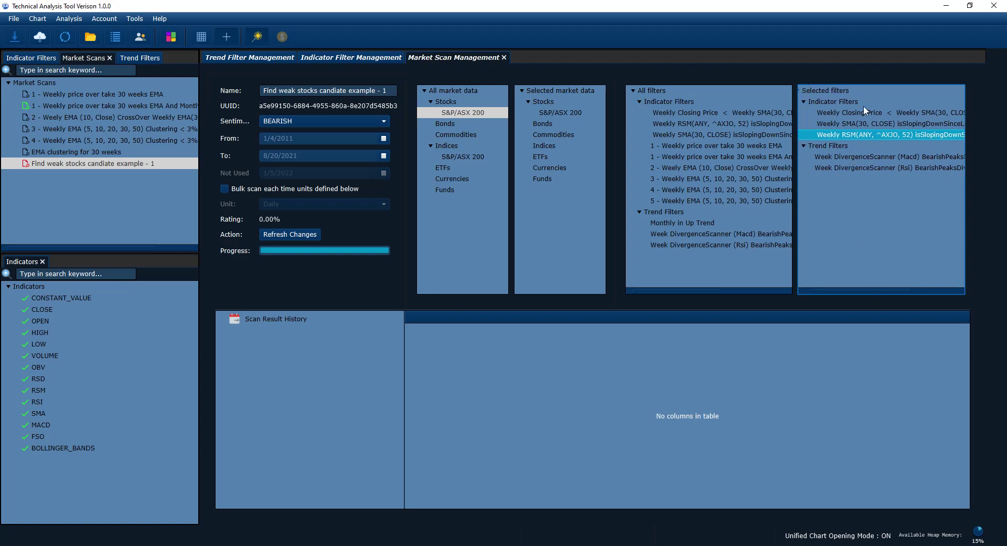
{"action": "mouse_move", "coordinate": [873, 288]}
{"action": "left_mouse_down"}
{"action": "mouse_move", "coordinate": [883, 287]}
{"action": "mouse_move", "coordinate": [871, 287]}
{"action": "left_mouse_up"}
Review the selected trend filters for weekly MACD and RSI bearish peaks divergence, reading their full names.
{"action": "left_click", "coordinate": [855, 157]}
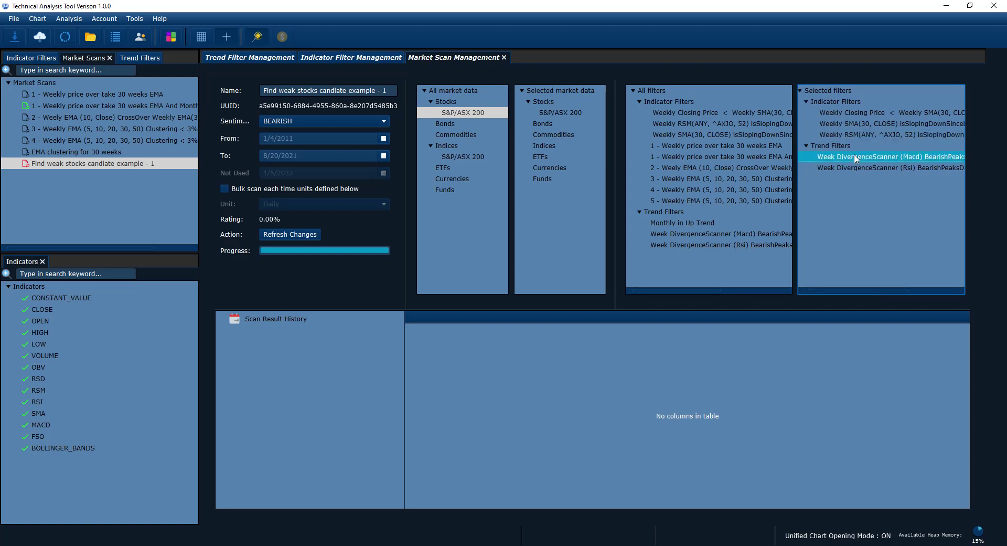
{"action": "mouse_move", "coordinate": [880, 288]}
{"action": "left_mouse_down"}
{"action": "mouse_move", "coordinate": [914, 295]}
{"action": "mouse_move", "coordinate": [879, 282]}
{"action": "mouse_move", "coordinate": [851, 291]}
{"action": "mouse_move", "coordinate": [895, 291]}
{"action": "mouse_move", "coordinate": [882, 293]}
{"action": "left_mouse_up"}
{"action": "left_click", "coordinate": [895, 167]}
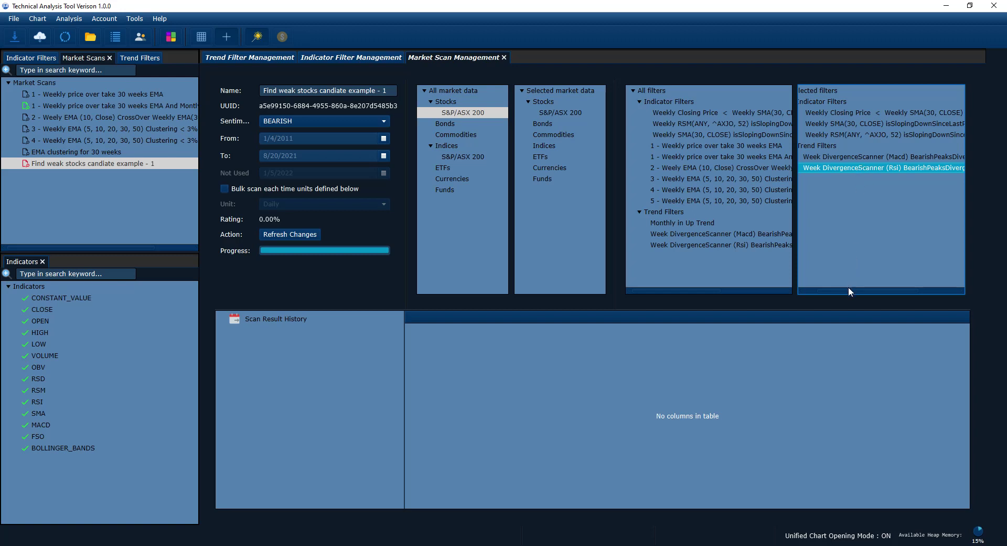
{"action": "left_click_drag", "start_coordinate": [848, 288], "coordinate": [829, 288]}
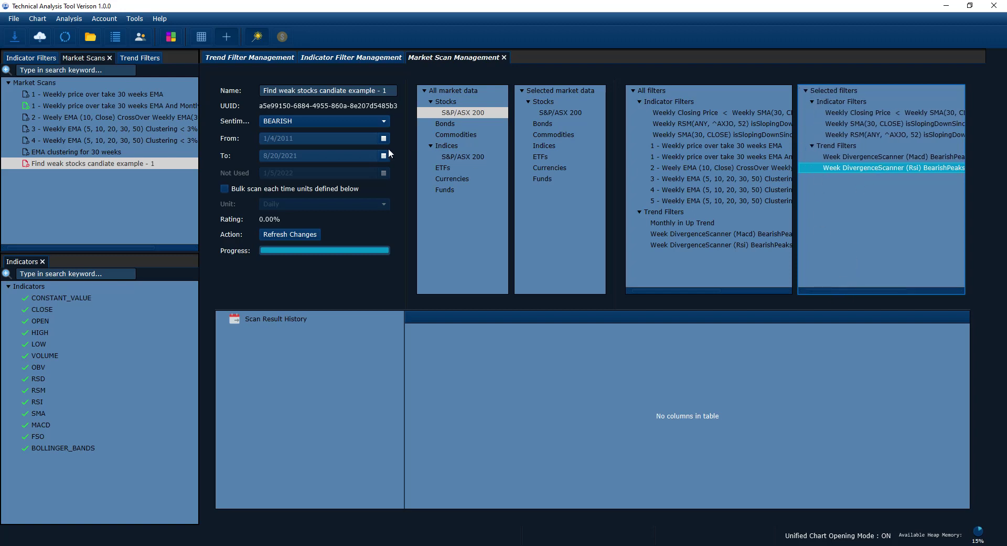
{"action": "mouse_move", "coordinate": [840, 291]}
{"action": "left_mouse_down"}
{"action": "mouse_move", "coordinate": [864, 297]}
{"action": "mouse_move", "coordinate": [848, 300]}
{"action": "left_mouse_up"}
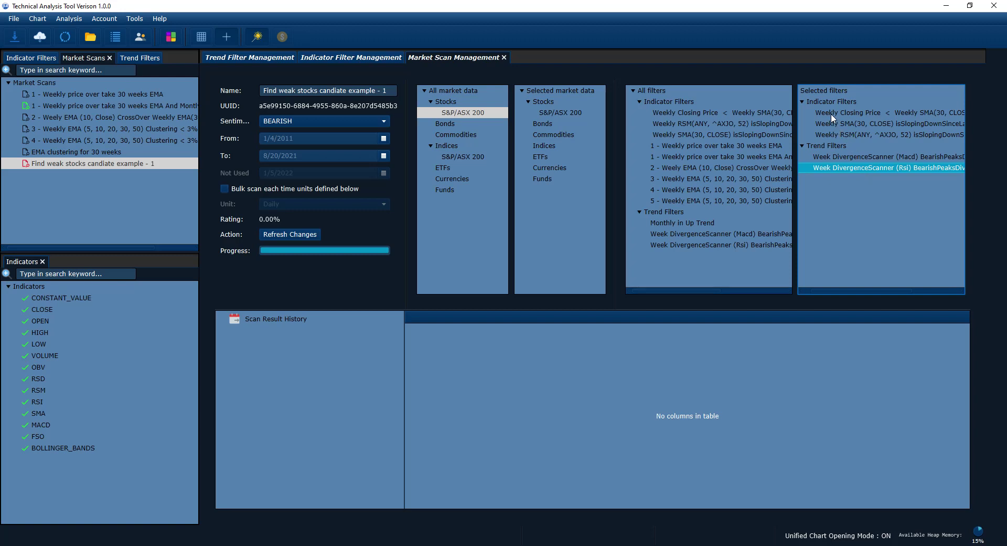
{"action": "mouse_move", "coordinate": [843, 287]}
{"action": "left_mouse_down"}
{"action": "mouse_move", "coordinate": [854, 292]}
{"action": "mouse_move", "coordinate": [826, 295]}
{"action": "left_mouse_up"}
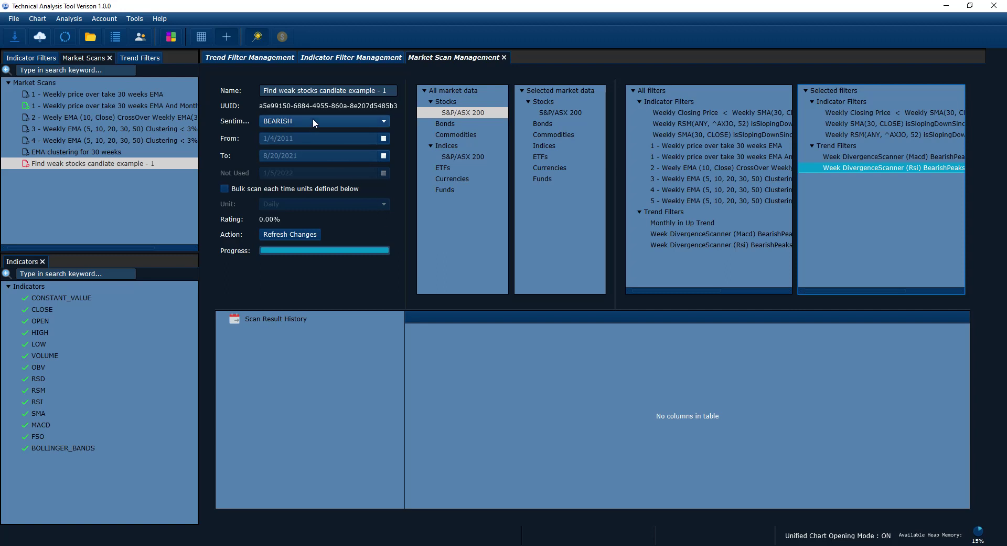
Open the Market Scan Control Panel.
{"action": "left_click", "coordinate": [469, 58]}
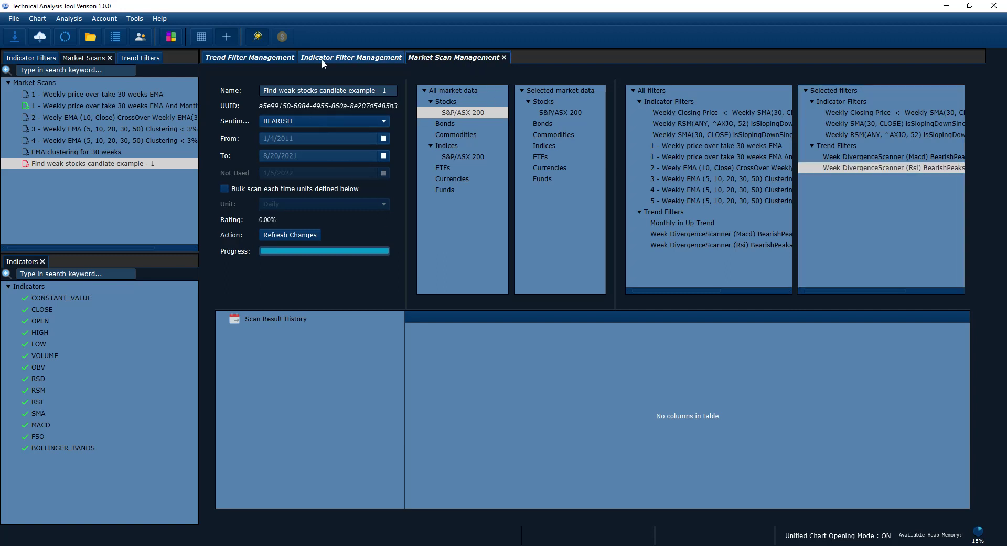
{"action": "left_click", "coordinate": [69, 18]}
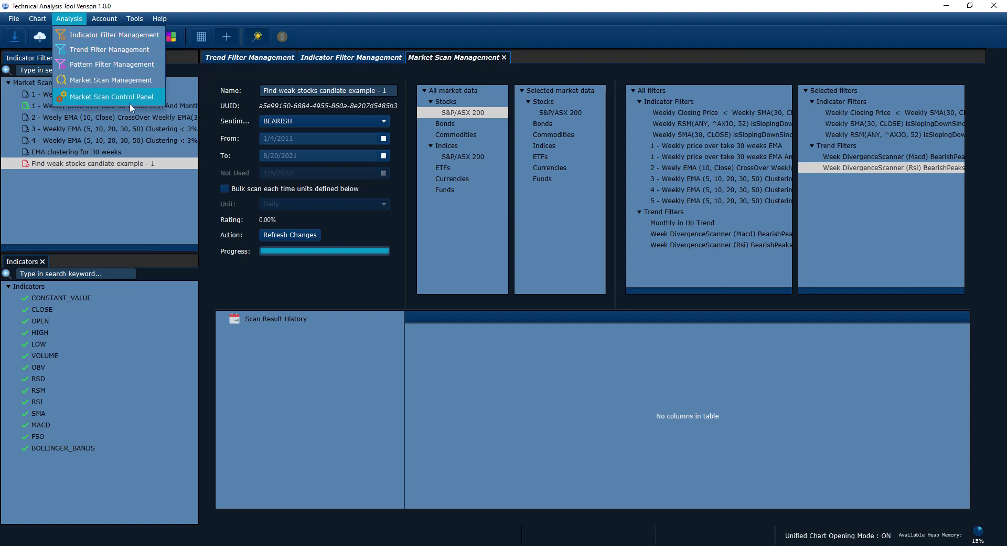
{"action": "left_click", "coordinate": [113, 101]}
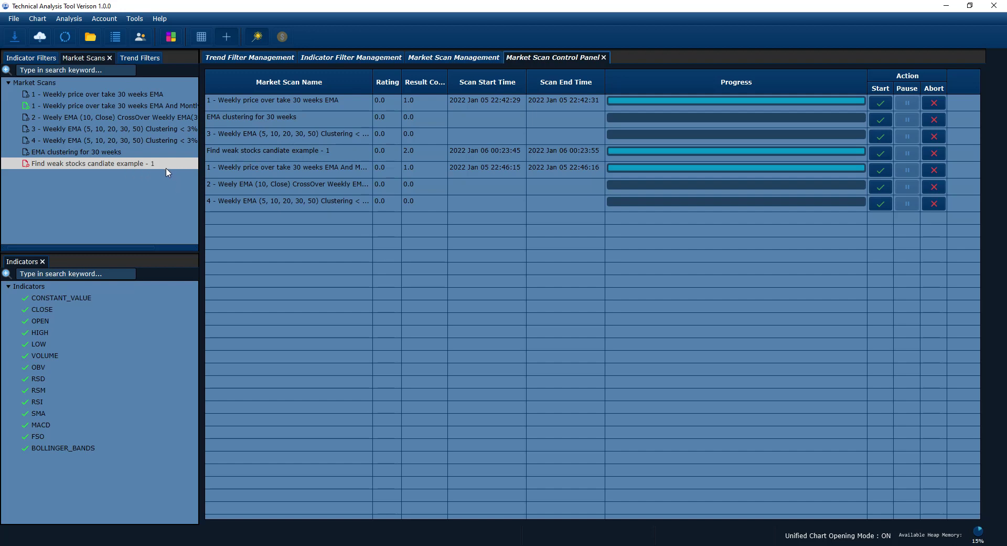
Reopen the weak stocks market scan and correct its name to "Find weak stocks candidate example - 1".
{"action": "double_click", "coordinate": [140, 164]}
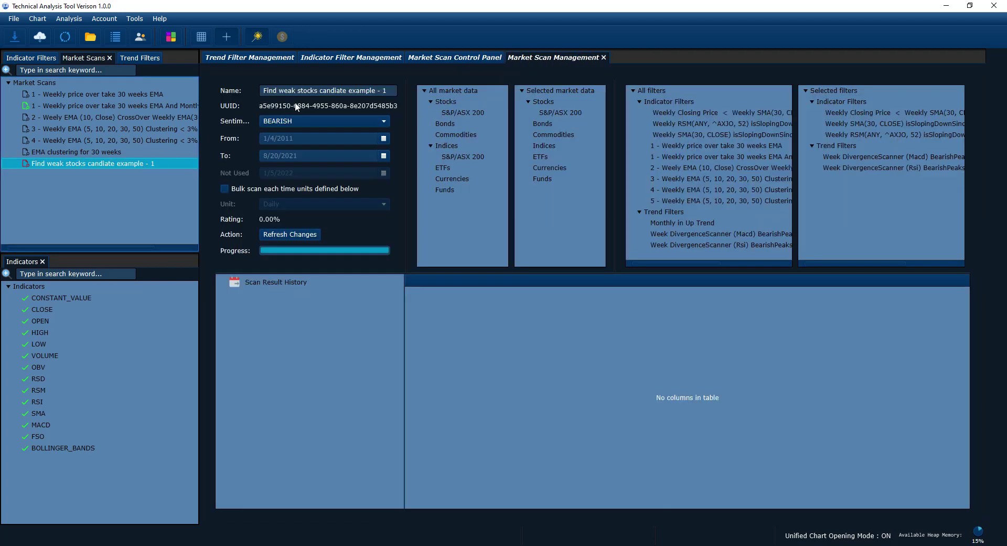
{"action": "left_click", "coordinate": [338, 91]}
{"action": "type", "text": "d"}
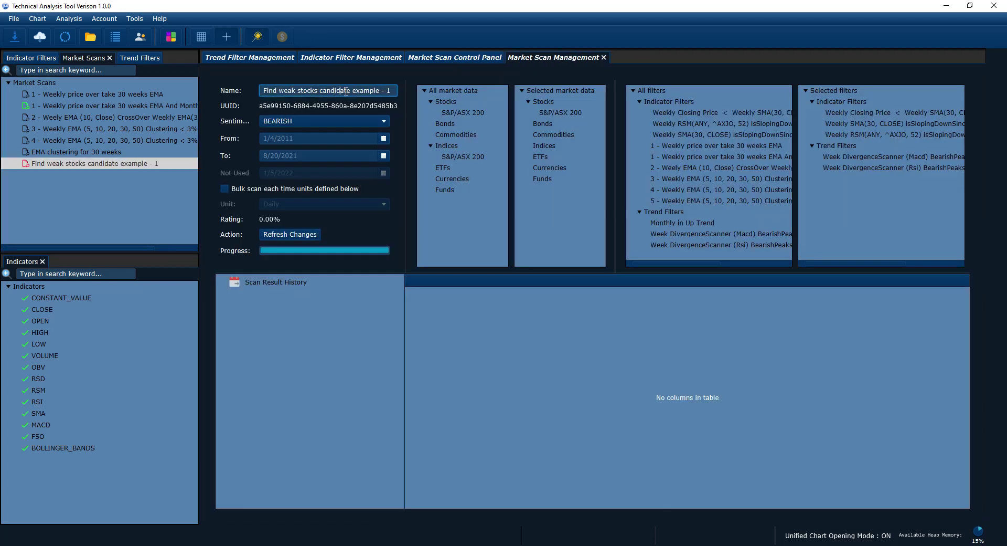
{"action": "left_click", "coordinate": [143, 183]}
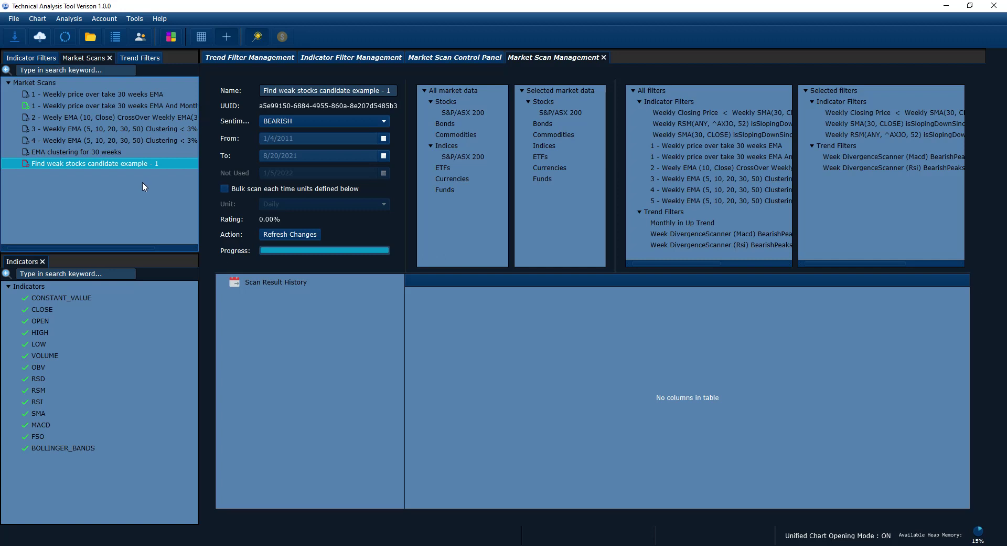
Start the scan "Find weak stocks candidate example - 1" from the Market Scan Control Panel after reviewing its settings.
{"action": "left_click", "coordinate": [480, 58]}
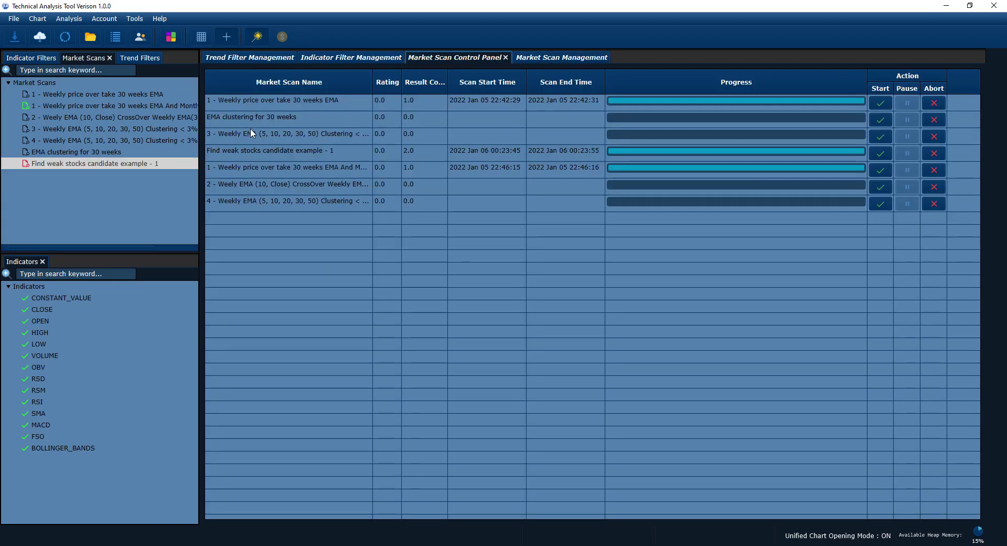
{"action": "left_click", "coordinate": [247, 150]}
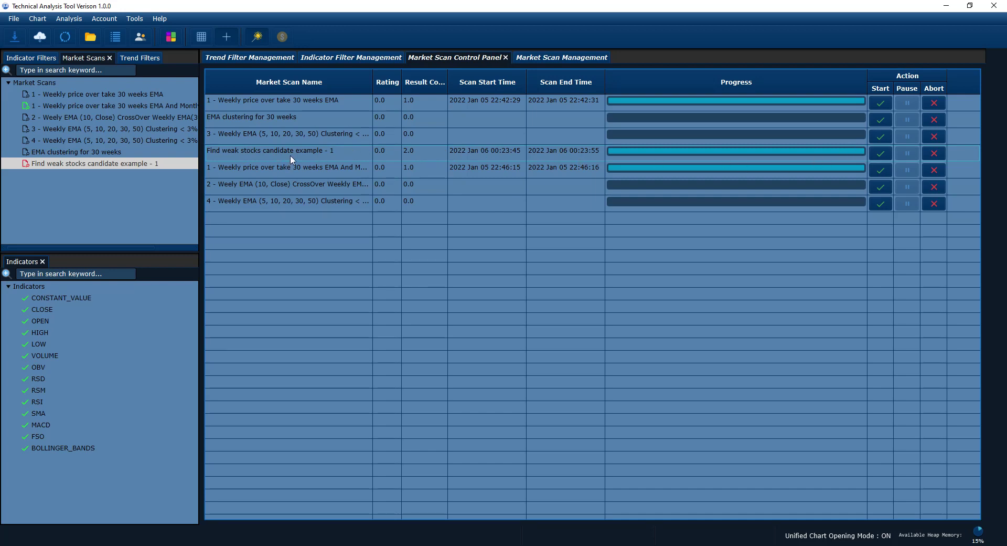
{"action": "left_click", "coordinate": [875, 154]}
{"action": "left_click_drag", "start_coordinate": [522, 96], "coordinate": [500, 145]}
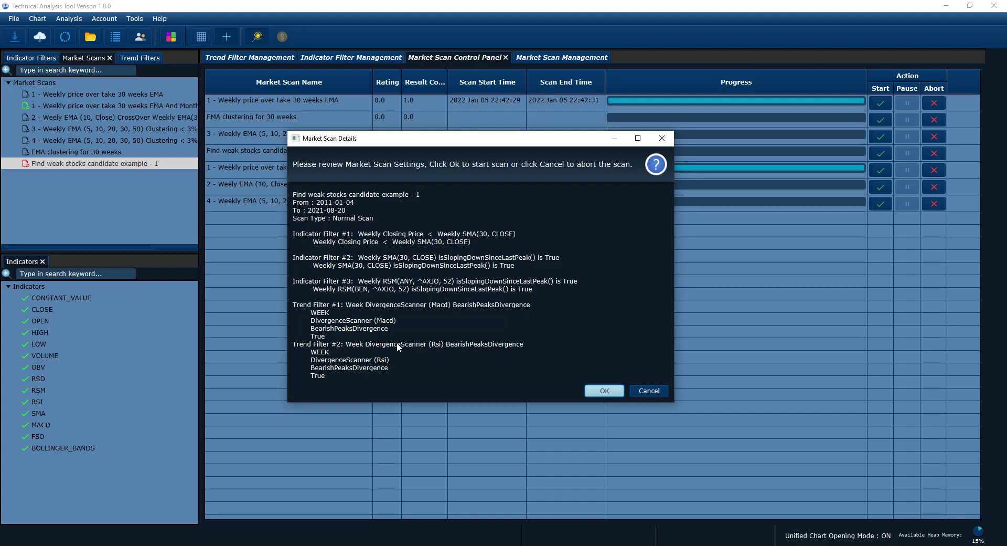
{"action": "left_click", "coordinate": [604, 391]}
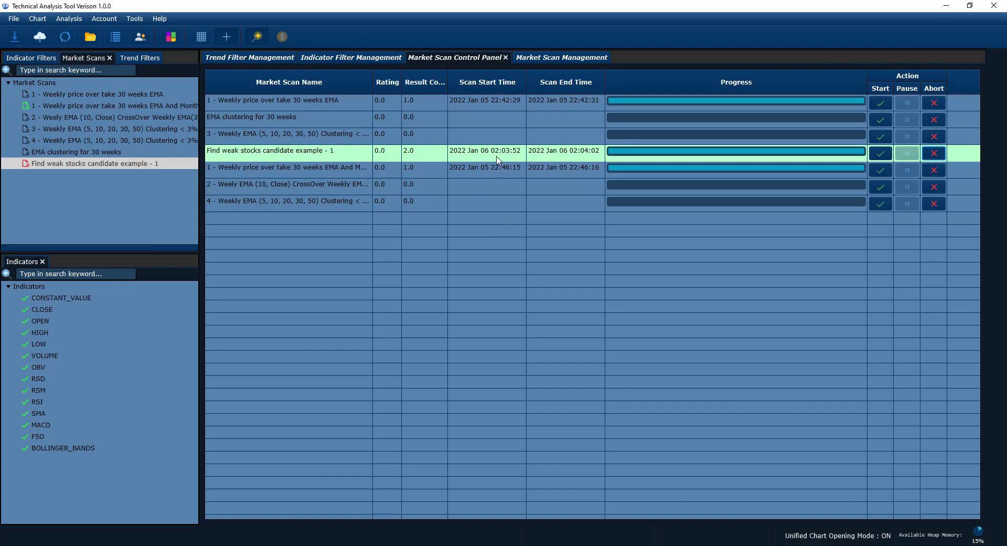
Refresh the scan result history in Market Scan Management and show the August 20, 2021 results for Stocks-S&P/ASX 200.
{"action": "left_click", "coordinate": [562, 58]}
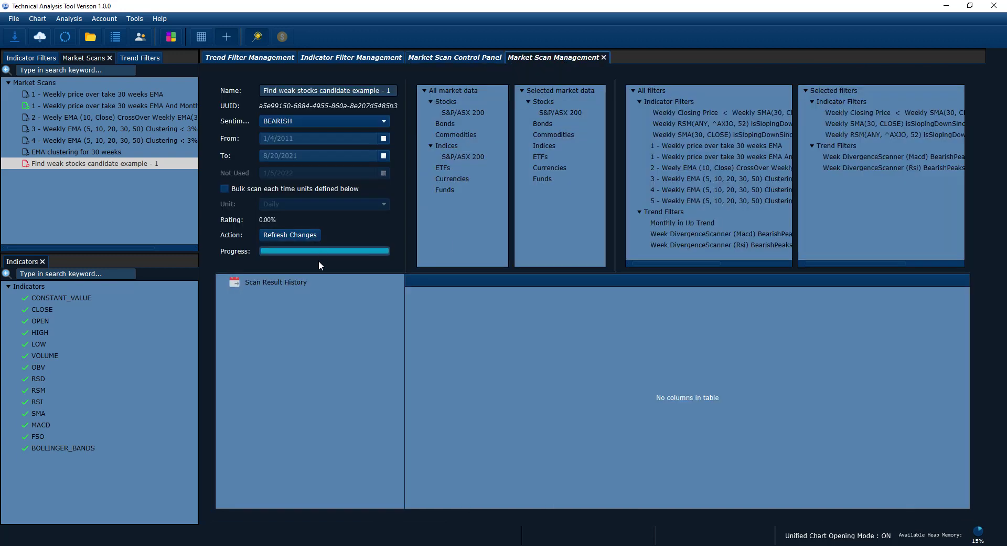
{"action": "right_click", "coordinate": [280, 281]}
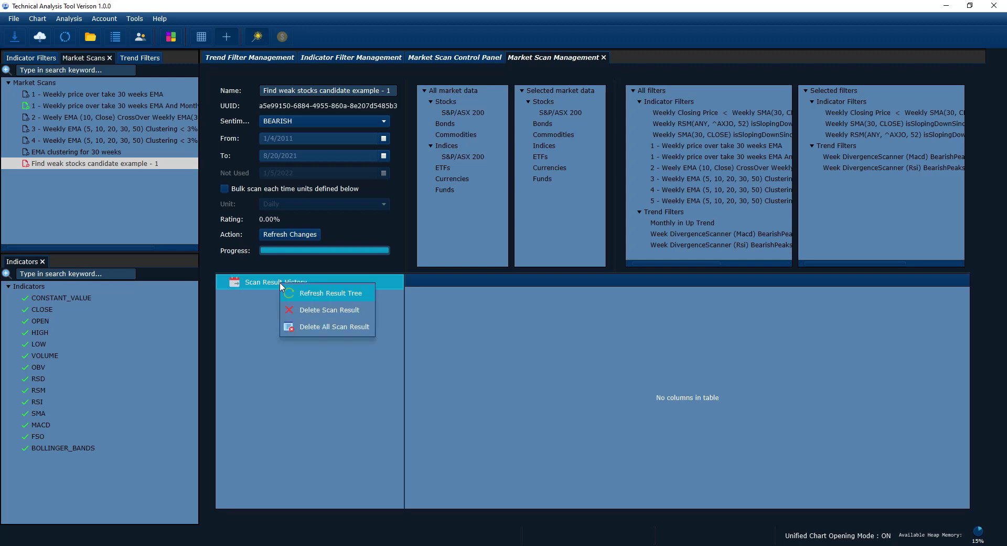
{"action": "left_click", "coordinate": [331, 293]}
{"action": "left_click", "coordinate": [278, 331]}
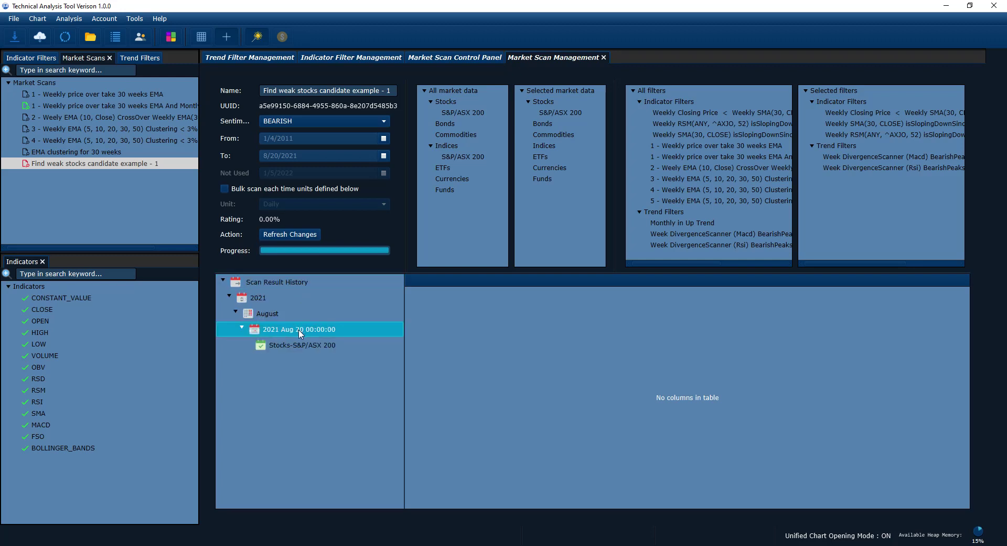
{"action": "left_click", "coordinate": [304, 346]}
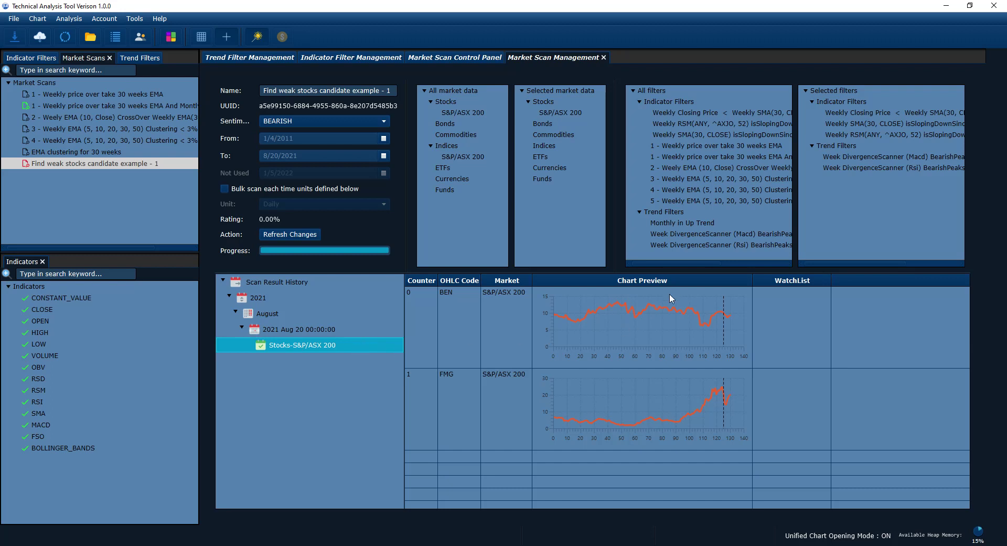
Enlarge the scan results area, then open the BEN result's chart and switch it to candlesticks.
{"action": "left_click_drag", "start_coordinate": [680, 273], "coordinate": [678, 209]}
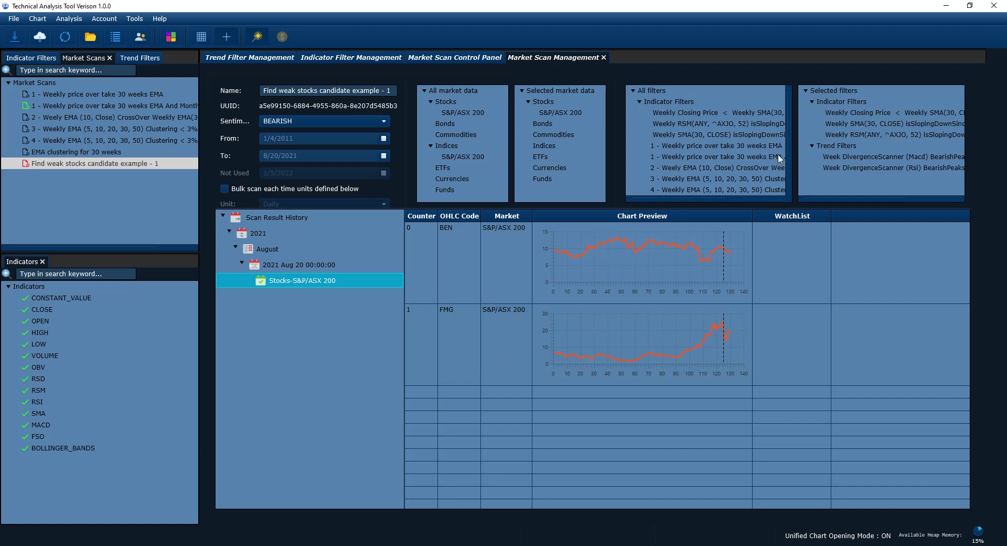
{"action": "left_click", "coordinate": [698, 268]}
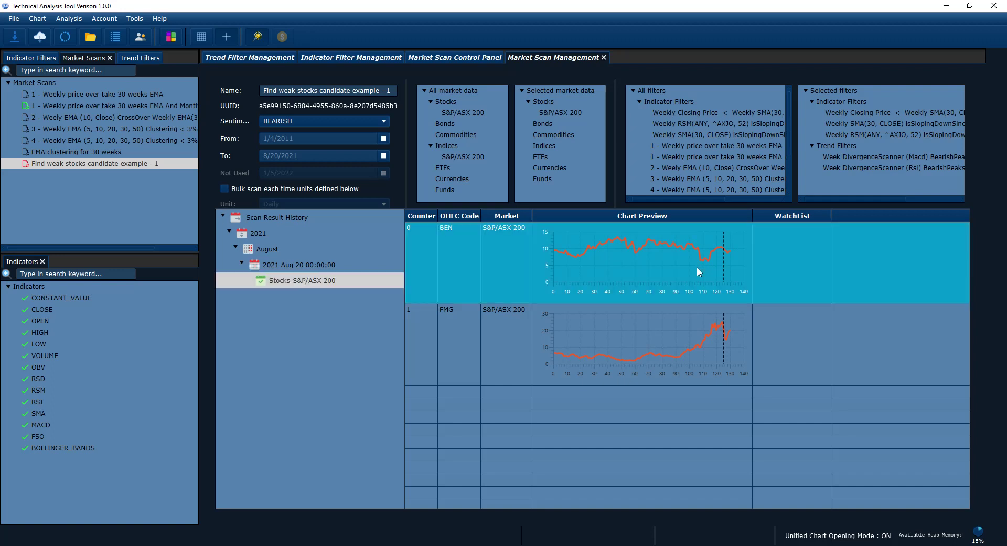
{"action": "double_click", "coordinate": [593, 259]}
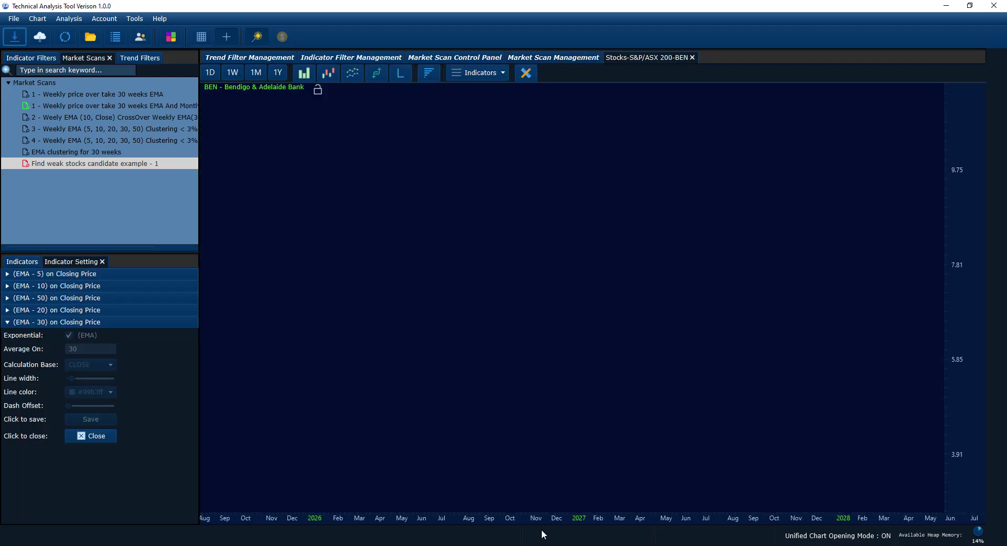
{"action": "key", "text": "alt+Tab"}
{"action": "key", "text": "alt+Tab"}
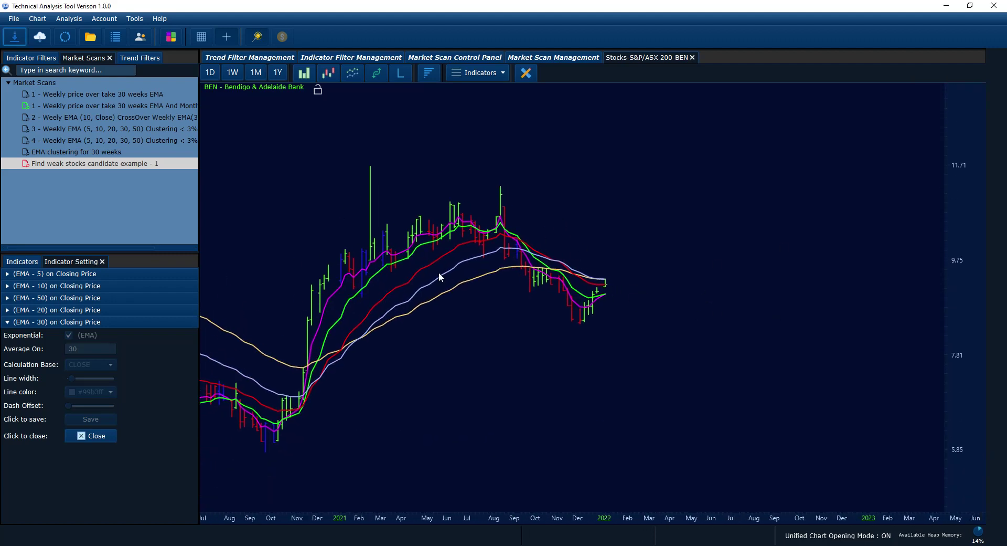
{"action": "left_click", "coordinate": [328, 72]}
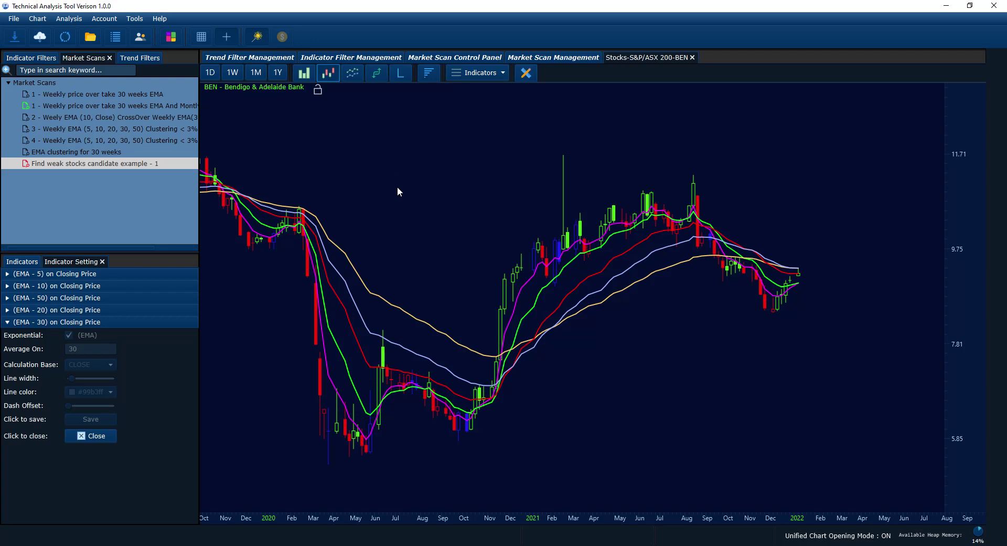
Turn off Unified Chart Opening Mode, close the BEN chart and reopen it from the scan results.
{"action": "left_click", "coordinate": [258, 36]}
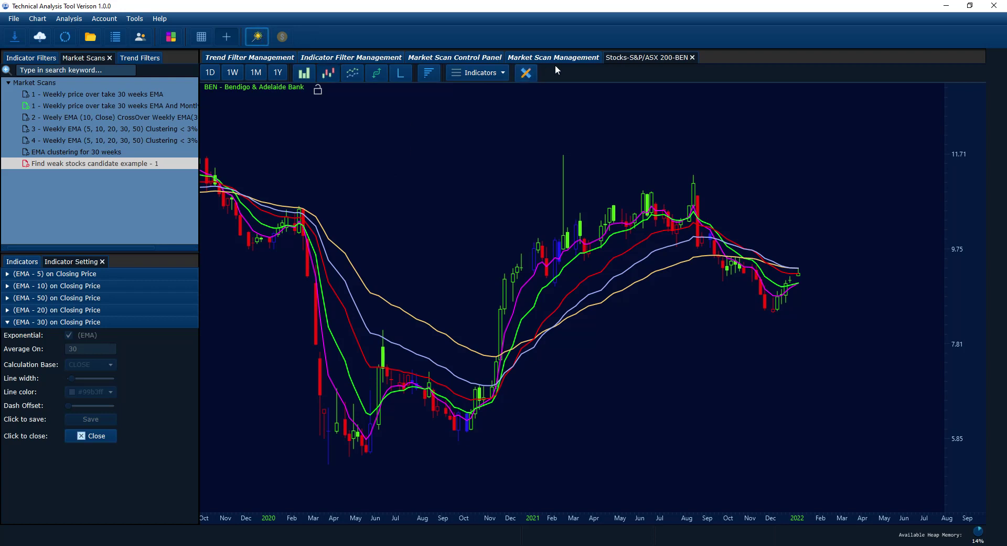
{"action": "left_click", "coordinate": [693, 57]}
{"action": "double_click", "coordinate": [565, 269]}
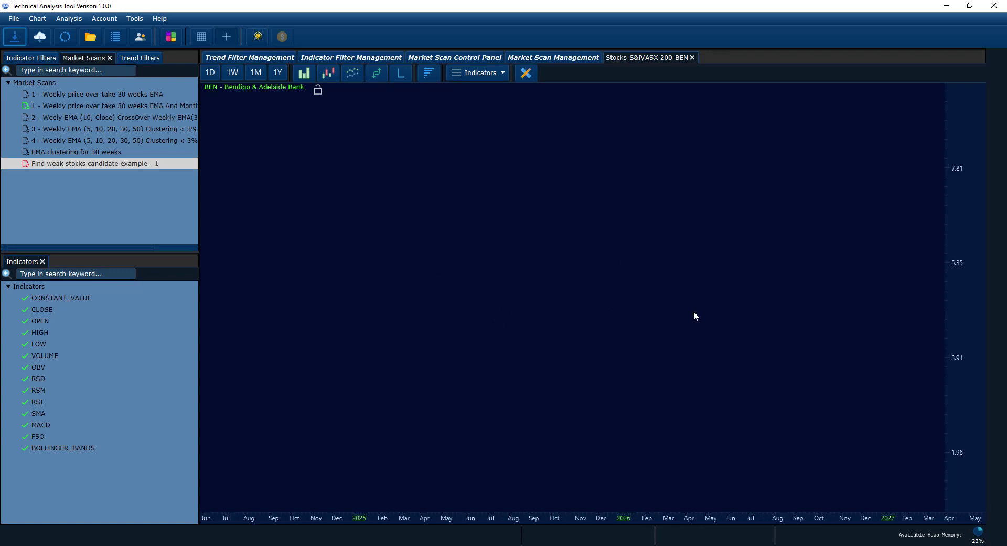
Show the BEN chart as candlesticks and add a 30-period simple moving average on close, coloured cyan with a thicker line.
{"action": "left_click", "coordinate": [331, 73]}
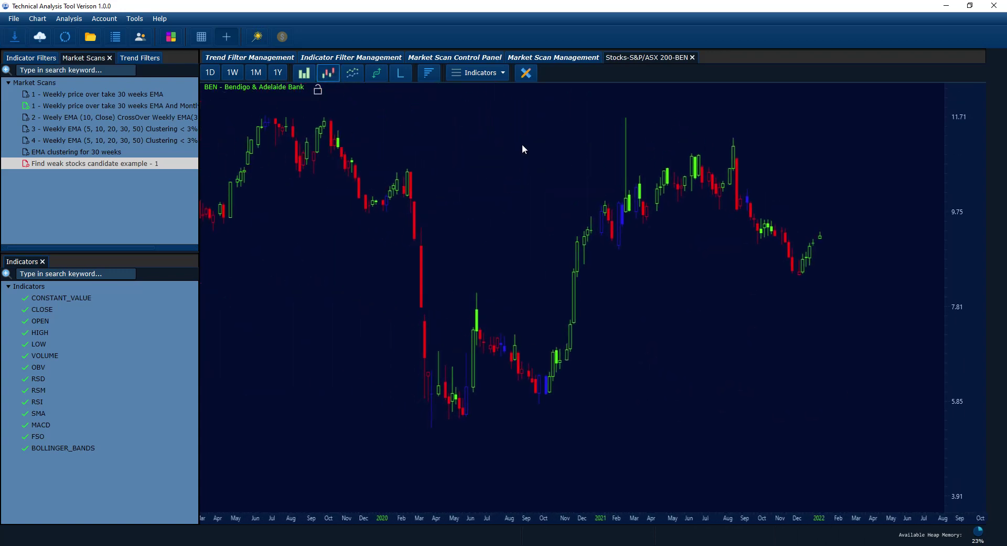
{"action": "left_click", "coordinate": [489, 74]}
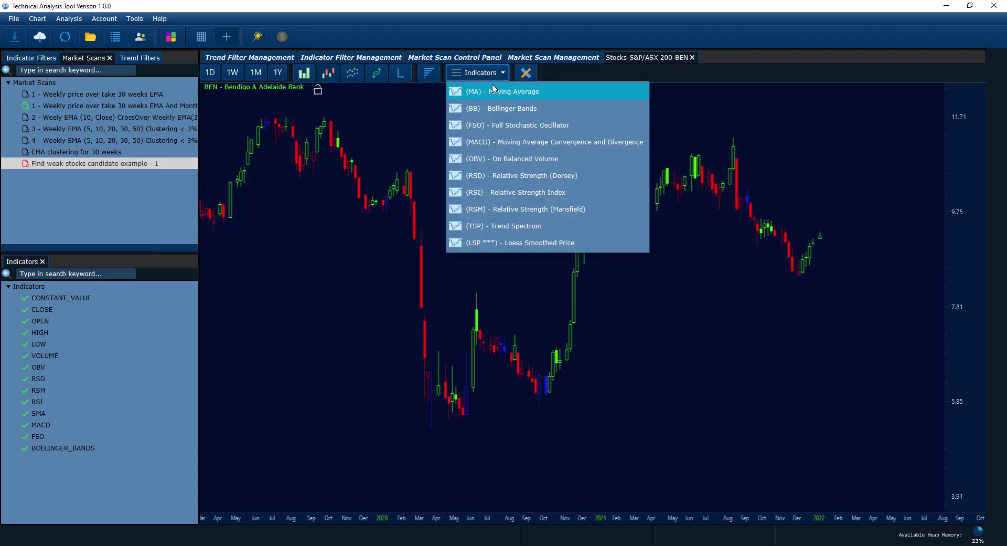
{"action": "left_click", "coordinate": [493, 90]}
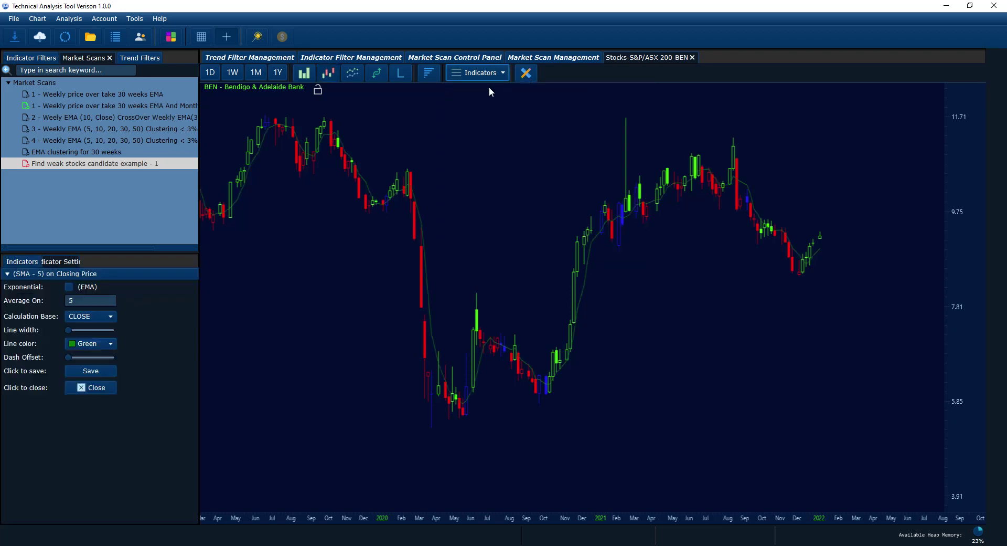
{"action": "type", "text": "30"}
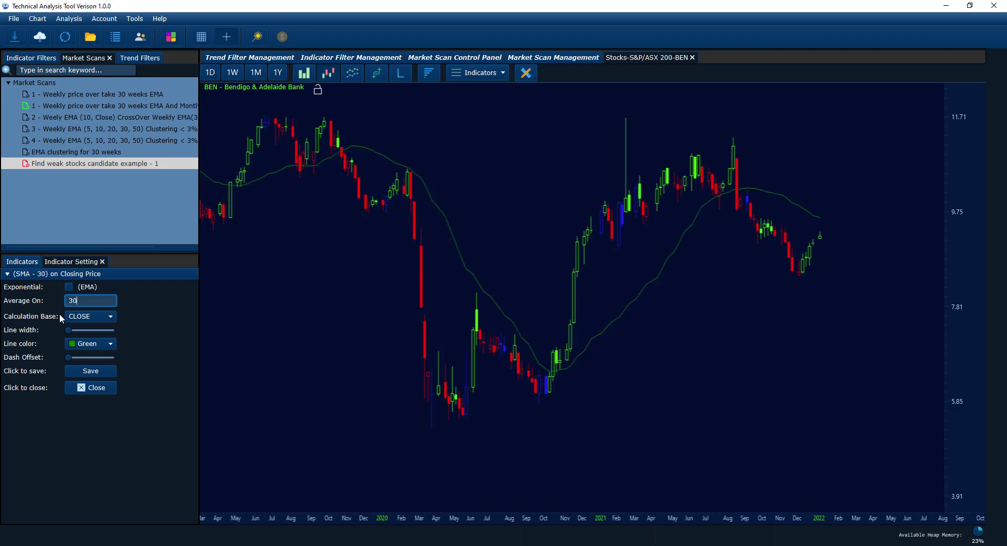
{"action": "left_click", "coordinate": [76, 343]}
{"action": "left_click", "coordinate": [73, 361]}
{"action": "left_click_drag", "start_coordinate": [71, 331], "coordinate": [73, 331]}
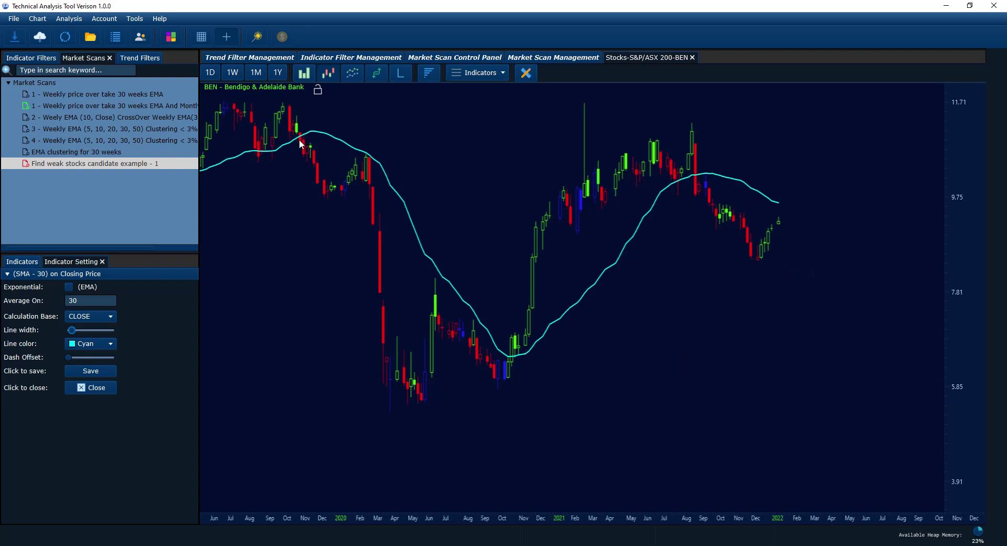
Turn on the crosshair with OHLC details and bring BEN's 2020 to 2022 weekly prices into view.
{"action": "left_click", "coordinate": [227, 37]}
{"action": "left_click", "coordinate": [226, 37]}
{"action": "scroll", "coordinate": [677, 243], "scroll_direction": "up", "scroll_amount": 3}
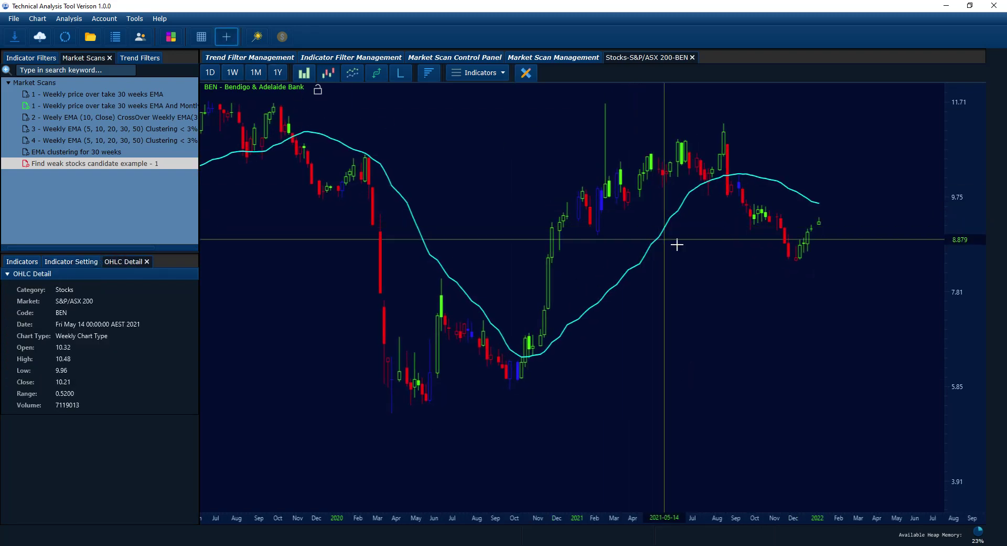
{"action": "scroll", "coordinate": [677, 258], "scroll_direction": "up", "scroll_amount": 1}
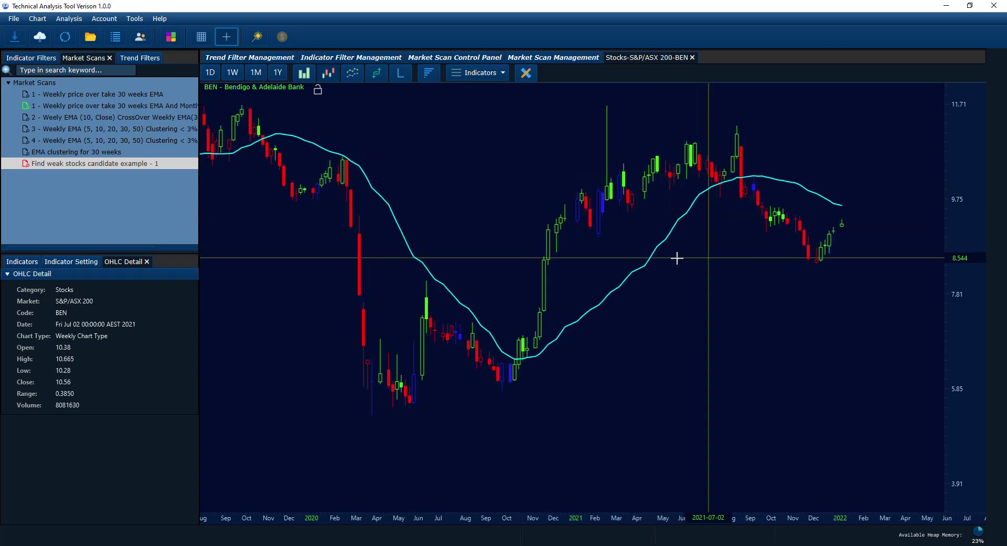
{"action": "left_click_drag", "start_coordinate": [690, 256], "coordinate": [622, 253]}
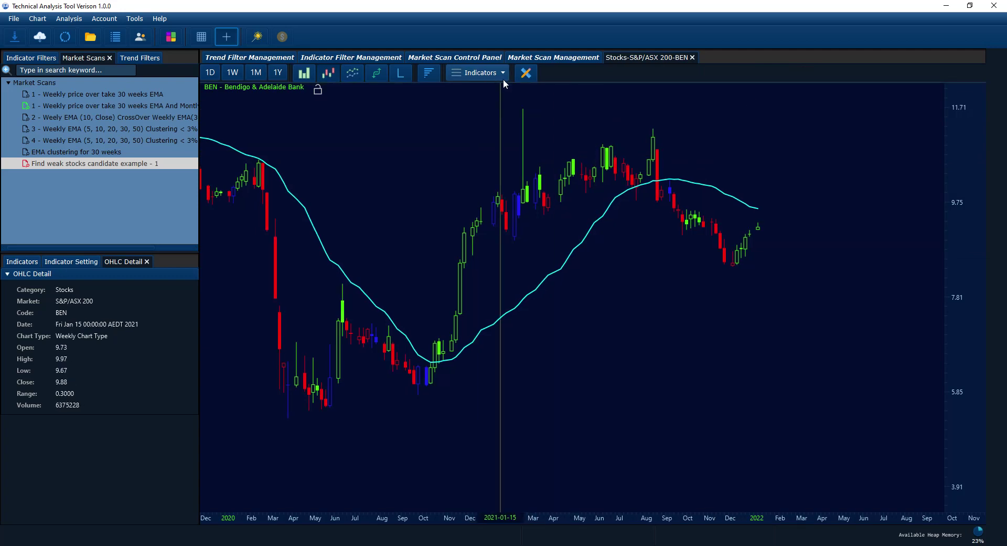
Add the MACD and Relative Strength Index indicators to the BEN chart with their default settings.
{"action": "left_click", "coordinate": [475, 72]}
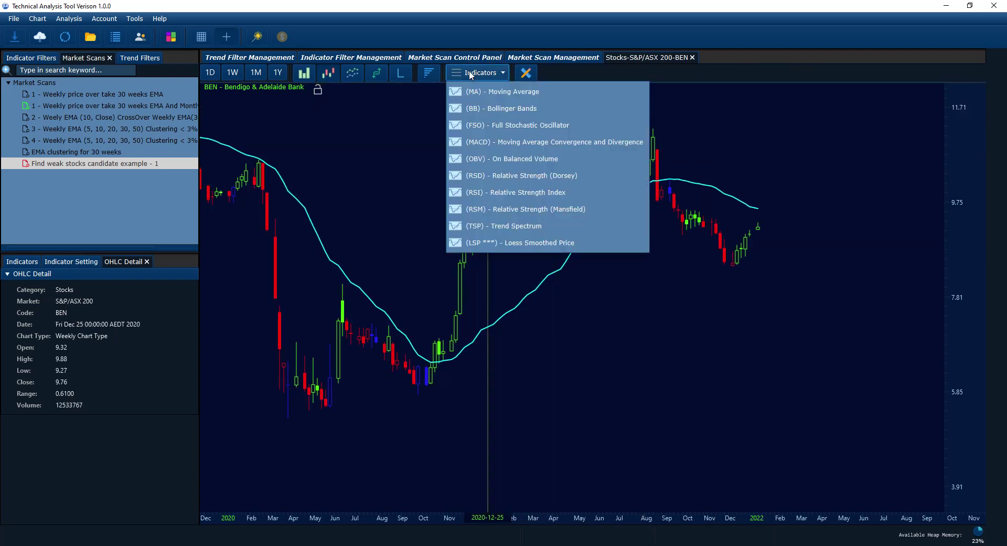
{"action": "left_click", "coordinate": [484, 142]}
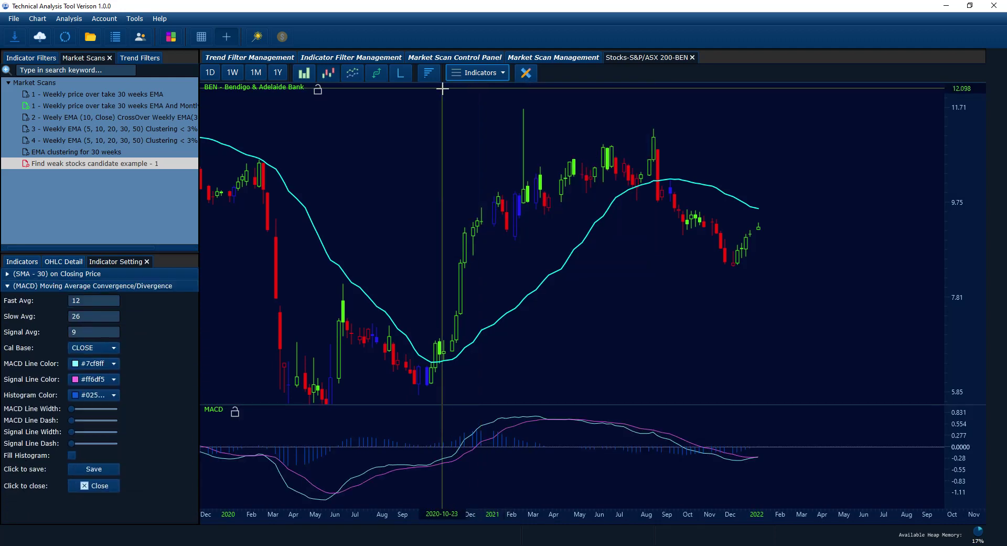
{"action": "left_click", "coordinate": [475, 73]}
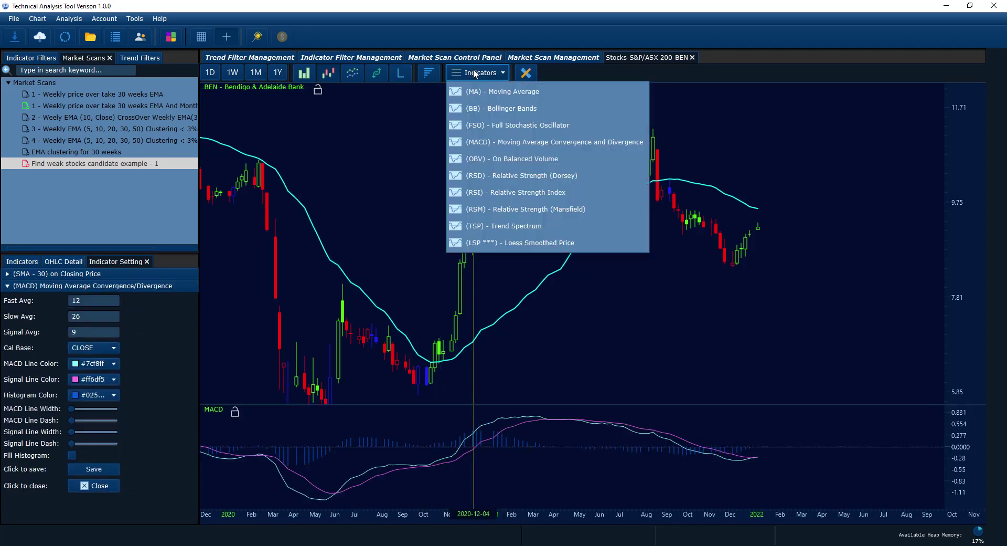
{"action": "left_click", "coordinate": [482, 193]}
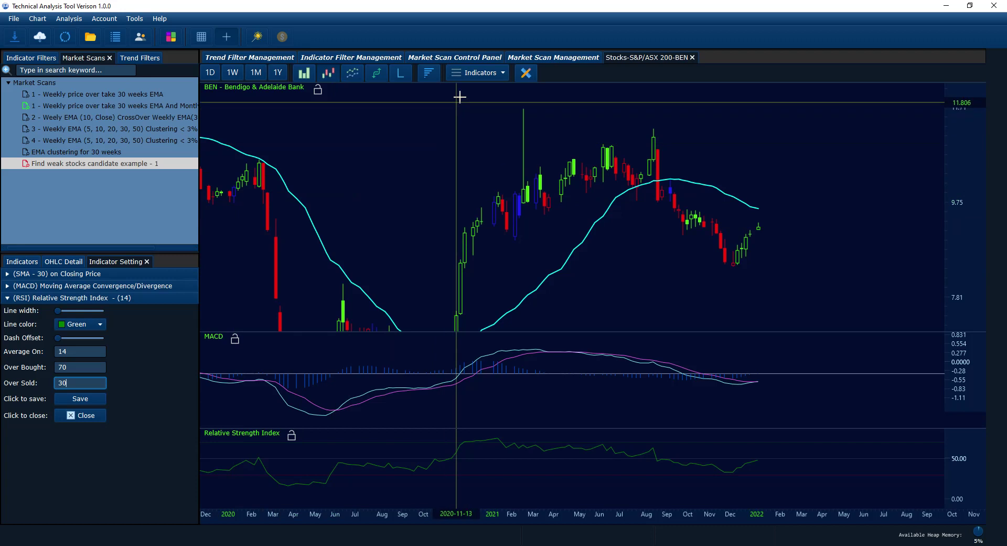
Add the Mansfield Relative Strength indicator to the BEN chart, using ^AXJO as the comparison market data.
{"action": "left_click", "coordinate": [478, 73]}
{"action": "left_click", "coordinate": [489, 212]}
{"action": "left_click", "coordinate": [416, 315]}
{"action": "left_click", "coordinate": [382, 137]}
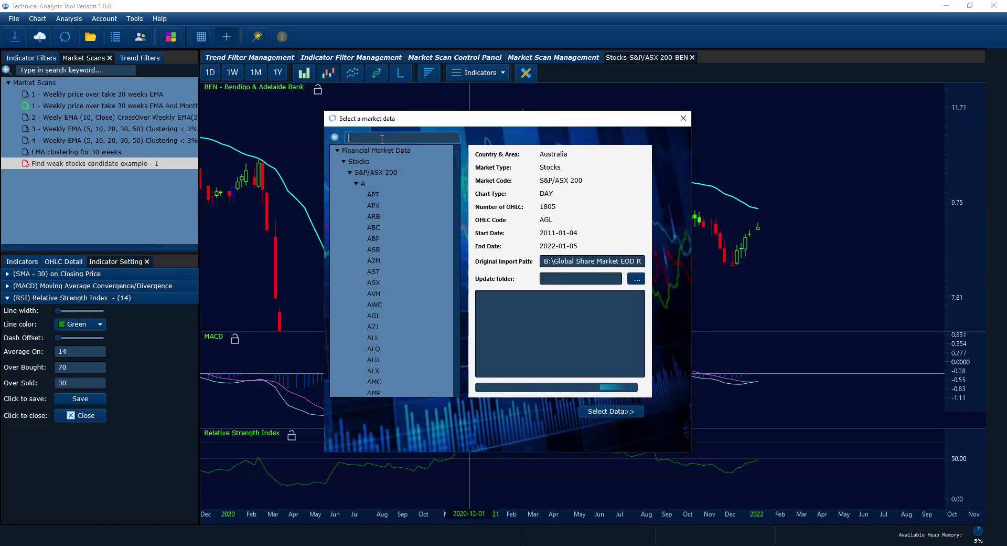
{"action": "type", "text": "^X"}
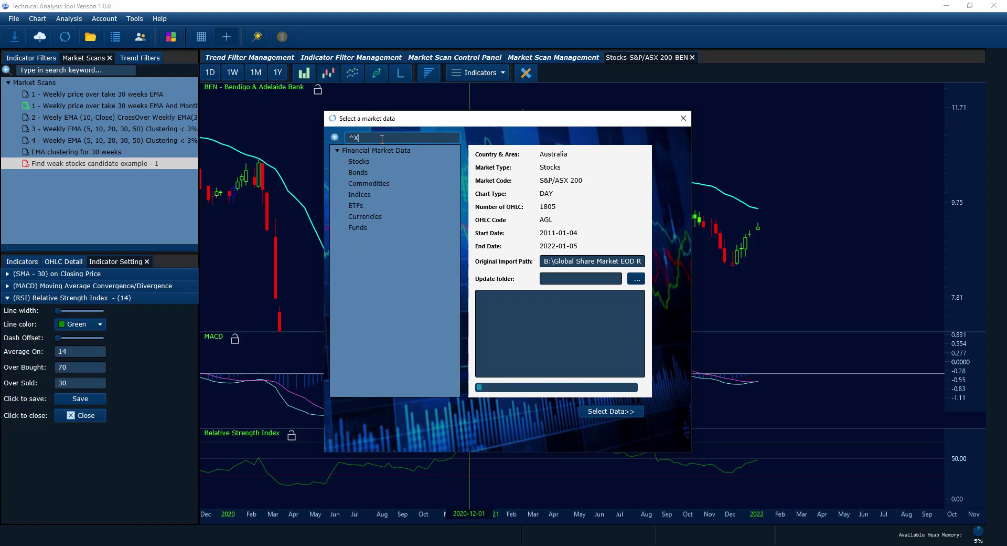
{"action": "key", "text": "BackSpace"}
{"action": "type", "text": "AXJO"}
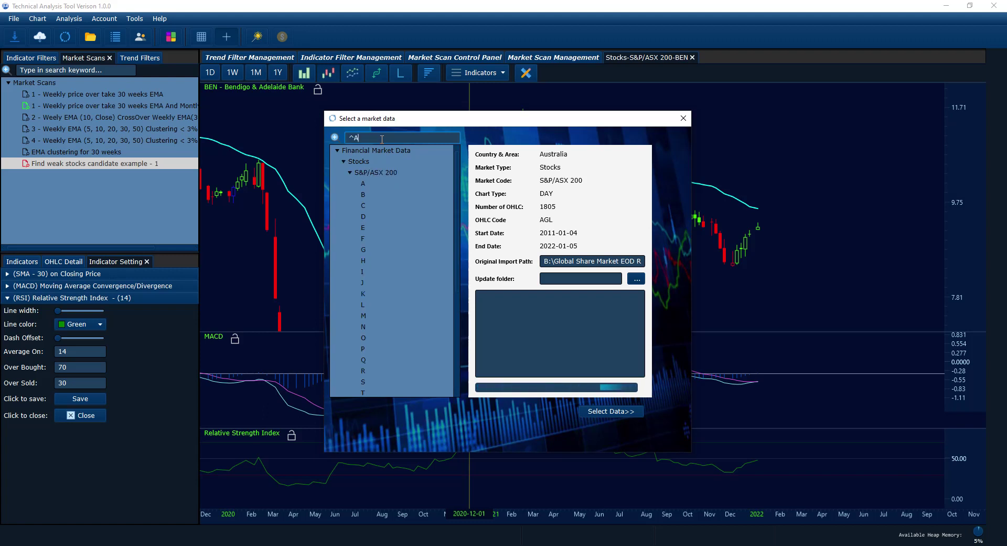
{"action": "left_click", "coordinate": [598, 410]}
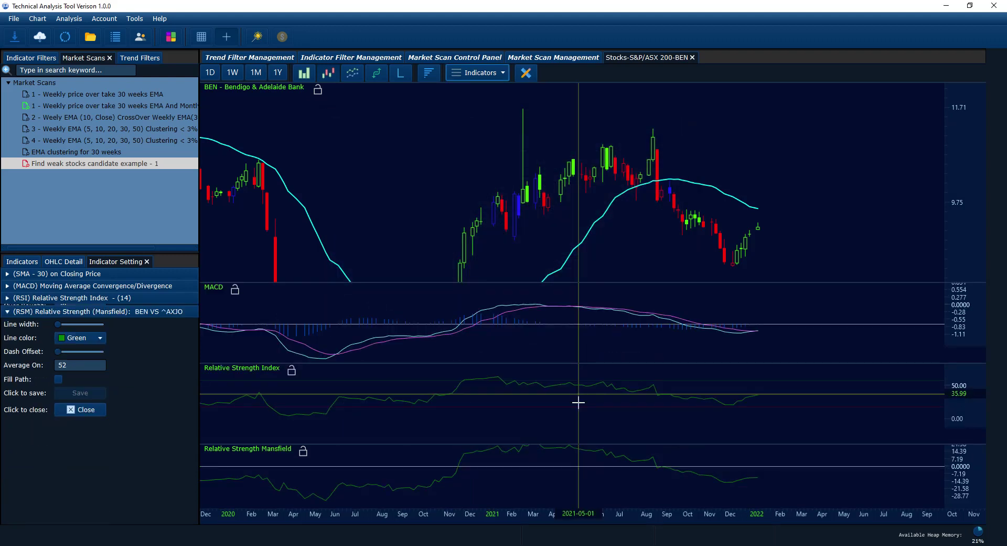
Compress the price scale and draw an arrow pointing at the large red August 2021 candle on the BEN chart.
{"action": "scroll", "coordinate": [977, 167], "scroll_direction": "down", "scroll_amount": 5}
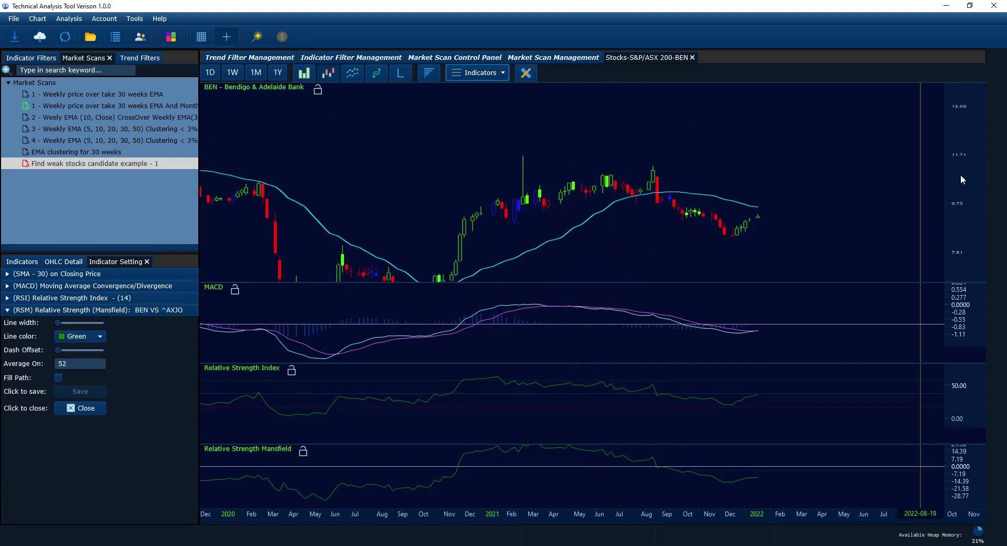
{"action": "scroll", "coordinate": [843, 174], "scroll_direction": "down", "scroll_amount": 1}
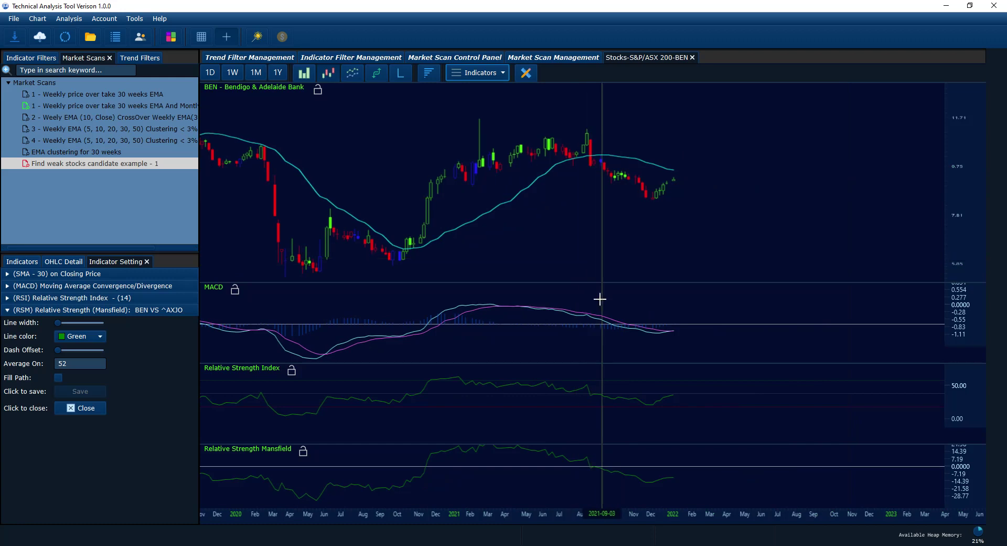
{"action": "scroll", "coordinate": [556, 226], "scroll_direction": "up", "scroll_amount": 1}
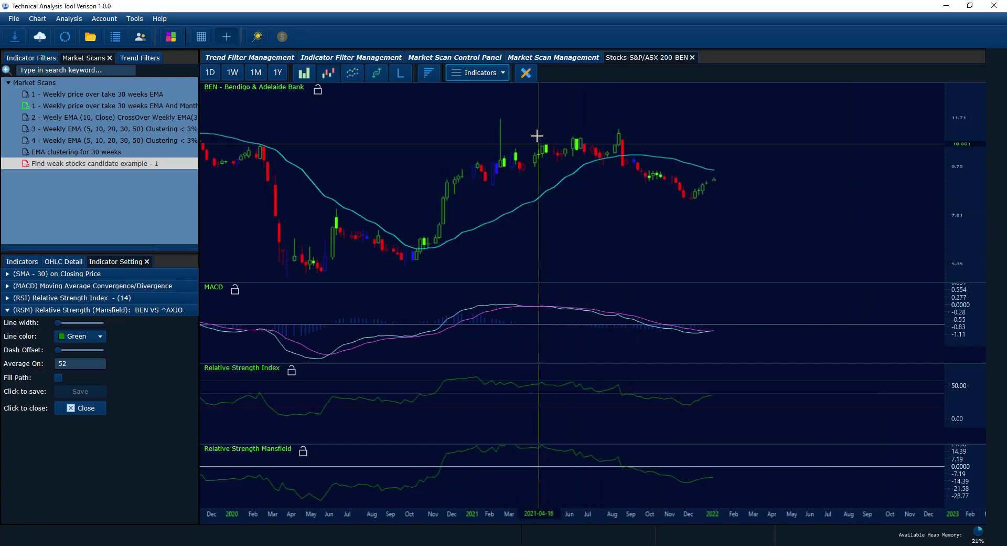
{"action": "left_click", "coordinate": [526, 73]}
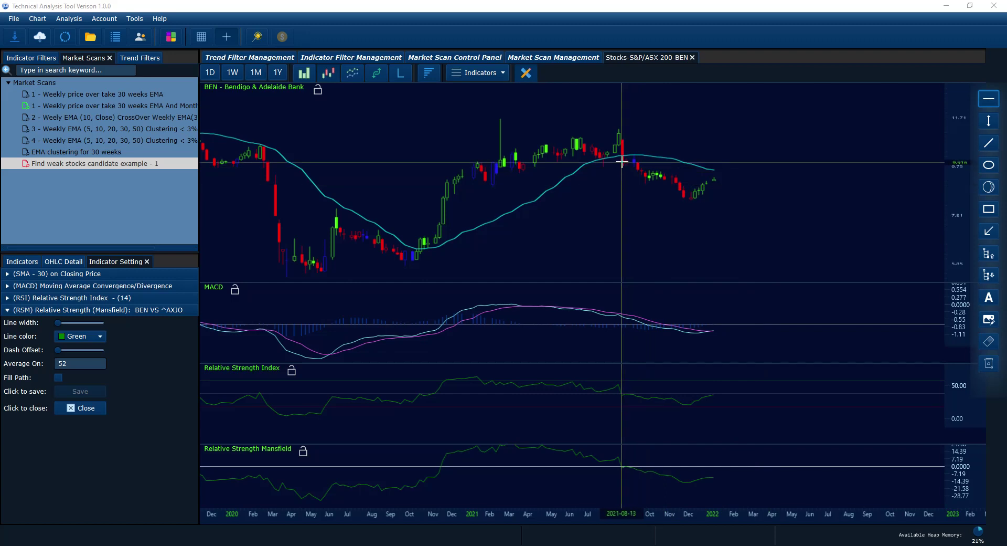
{"action": "left_click", "coordinate": [989, 233]}
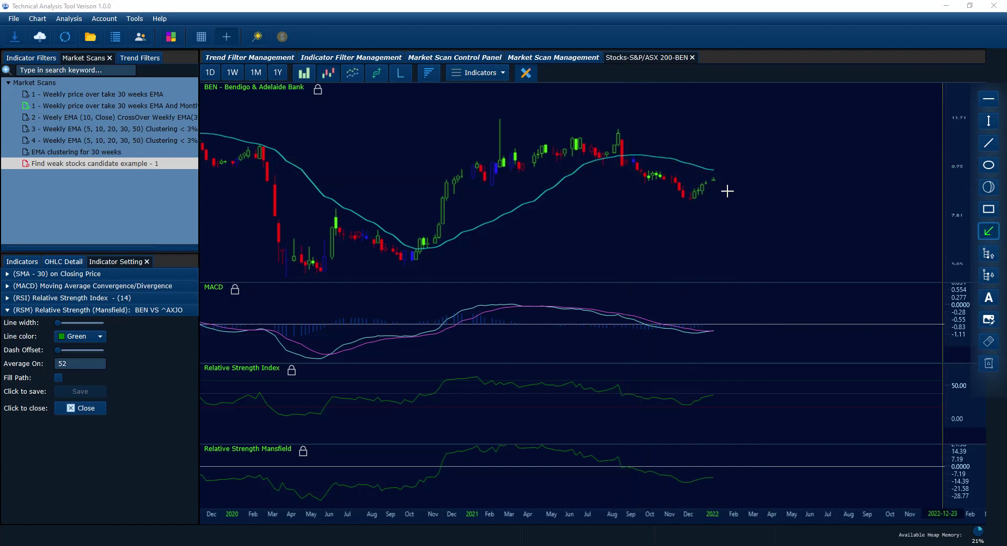
{"action": "left_click_drag", "start_coordinate": [623, 143], "coordinate": [679, 131]}
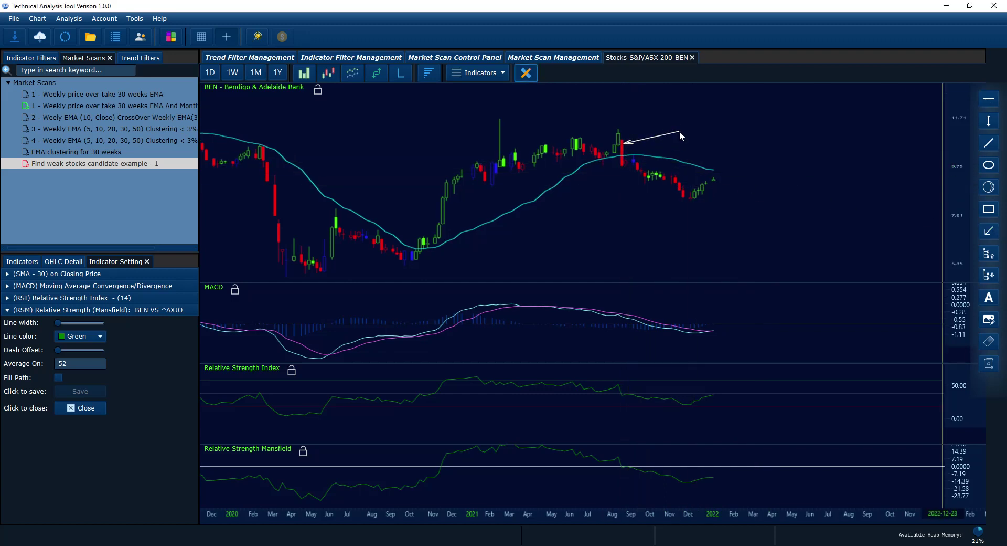
Draw a rising arrow over the BEN price highs from about March to August 2021, keeping the candlestick display.
{"action": "scroll", "coordinate": [774, 162], "scroll_direction": "down", "scroll_amount": 1}
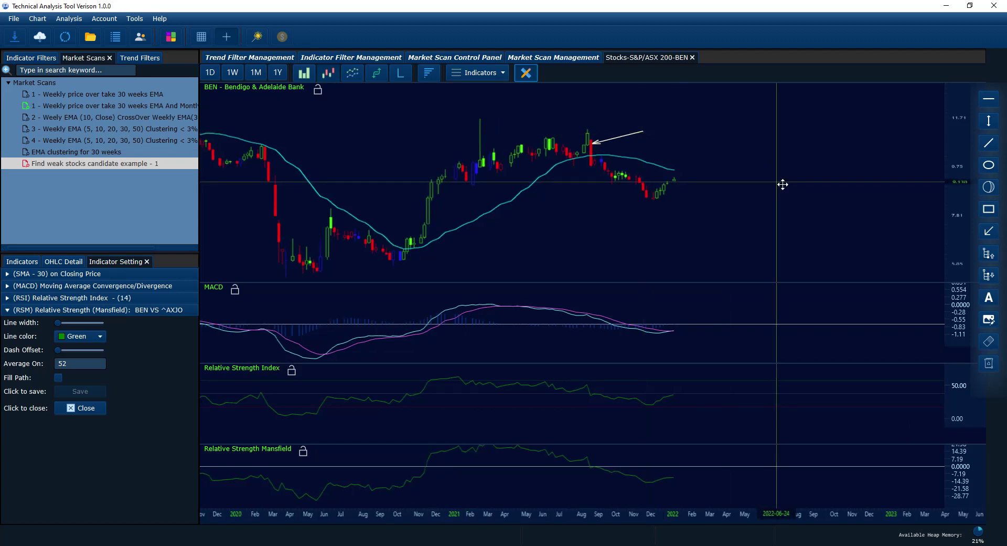
{"action": "left_click_drag", "start_coordinate": [782, 185], "coordinate": [806, 186]}
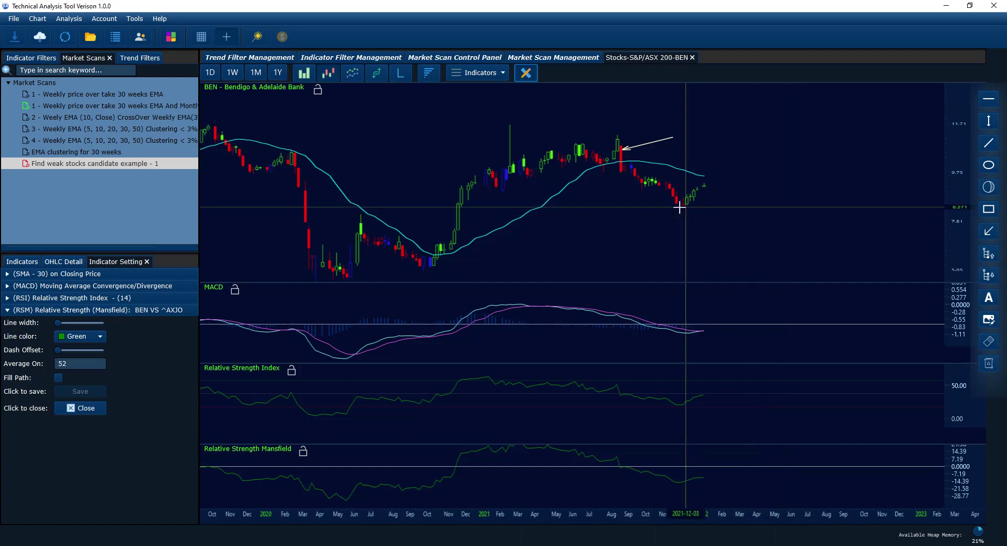
{"action": "left_click", "coordinate": [350, 74]}
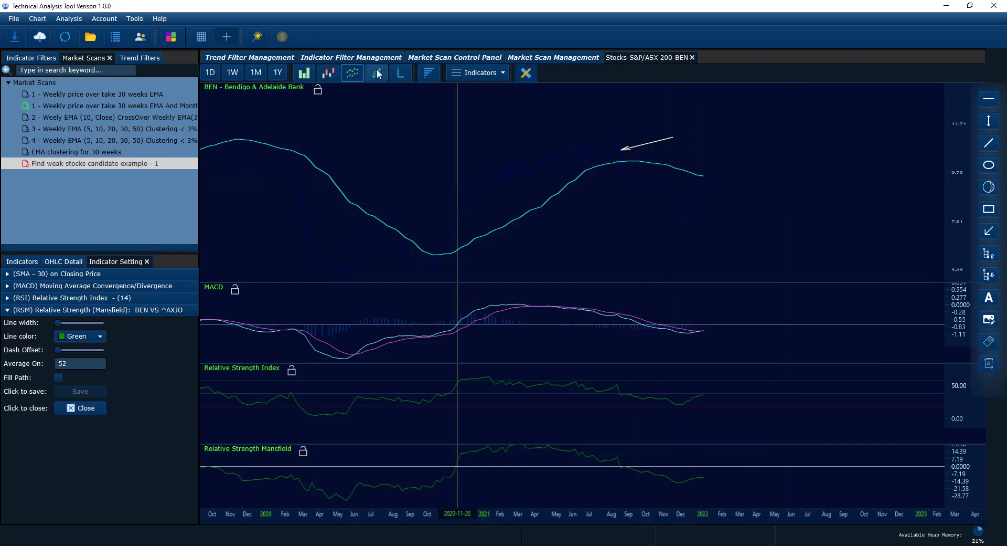
{"action": "left_click", "coordinate": [329, 76]}
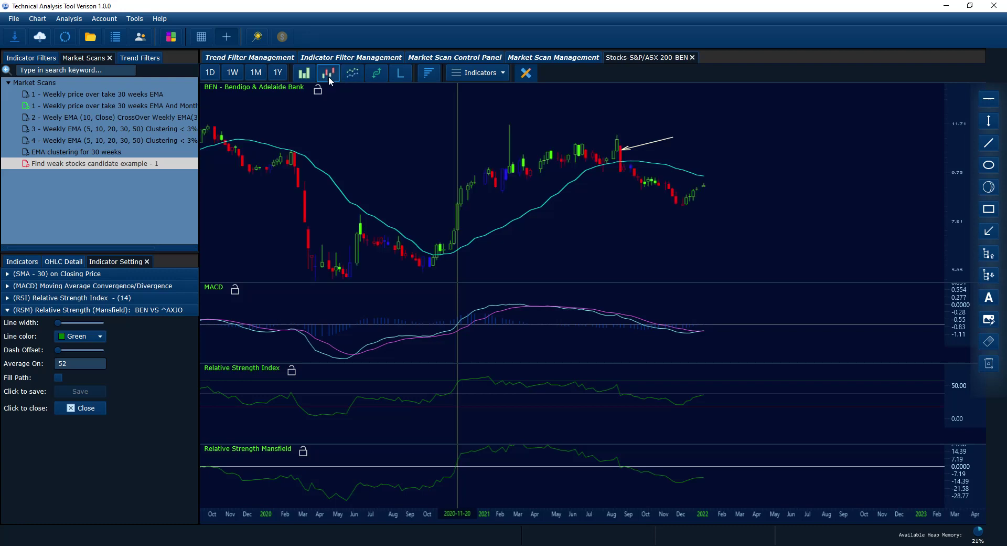
{"action": "left_click", "coordinate": [989, 233]}
{"action": "left_click_drag", "start_coordinate": [559, 145], "coordinate": [518, 156]}
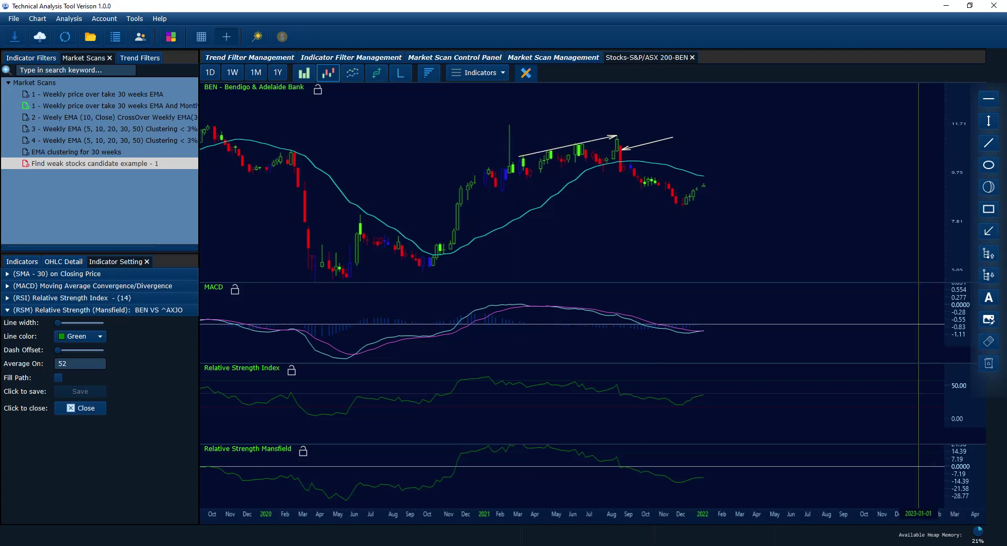
Draw falling arrows ending at August 2021 above the MACD line and above the Relative Strength Index line.
{"action": "left_click", "coordinate": [990, 232]}
{"action": "left_click_drag", "start_coordinate": [615, 313], "coordinate": [512, 292]}
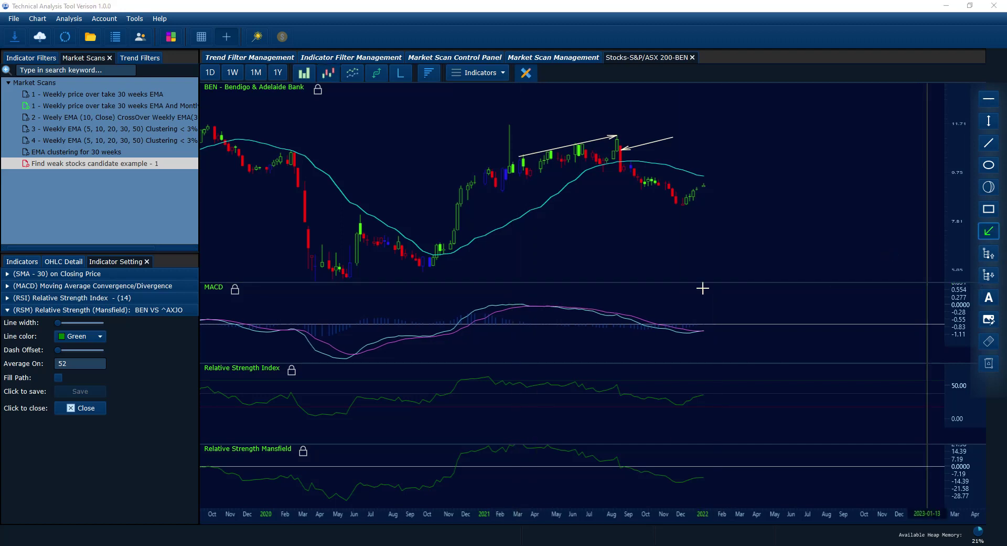
{"action": "key", "text": "Escape"}
{"action": "left_click_drag", "start_coordinate": [542, 297], "coordinate": [508, 294]}
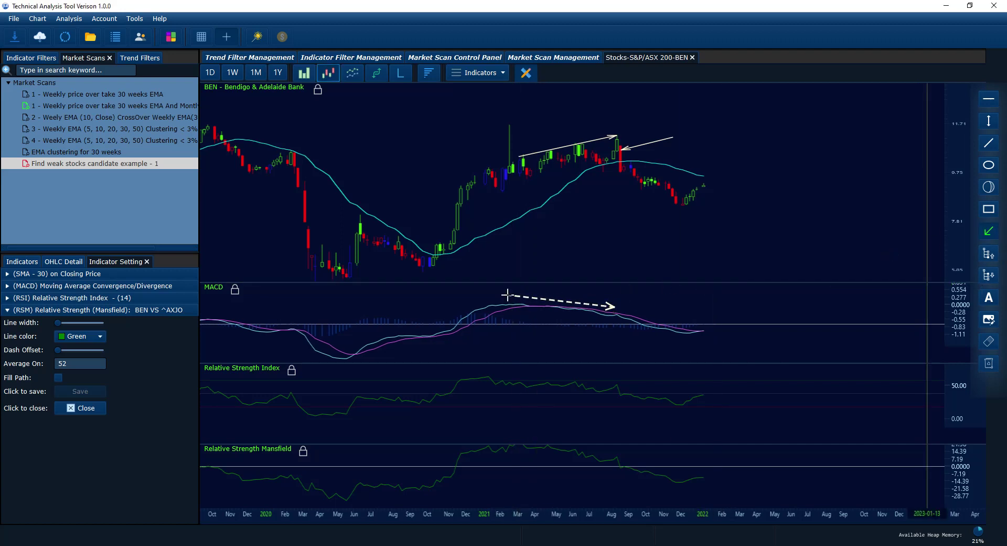
{"action": "left_click", "coordinate": [988, 230]}
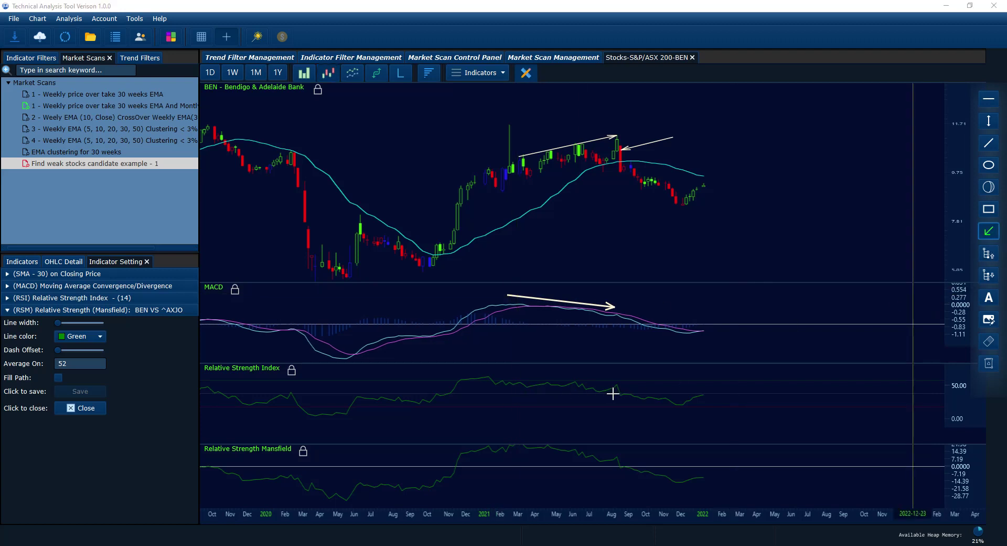
{"action": "left_click_drag", "start_coordinate": [615, 383], "coordinate": [581, 376]}
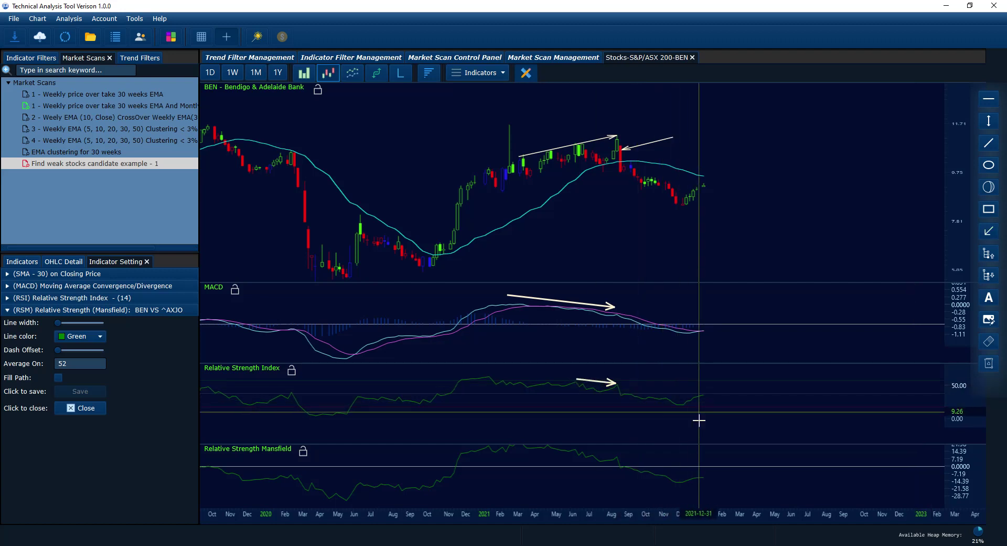
Examine the BEN candles around August 20, 2021 against the moving average and the indicators beneath.
{"action": "left_click_drag", "start_coordinate": [803, 472], "coordinate": [805, 476]}
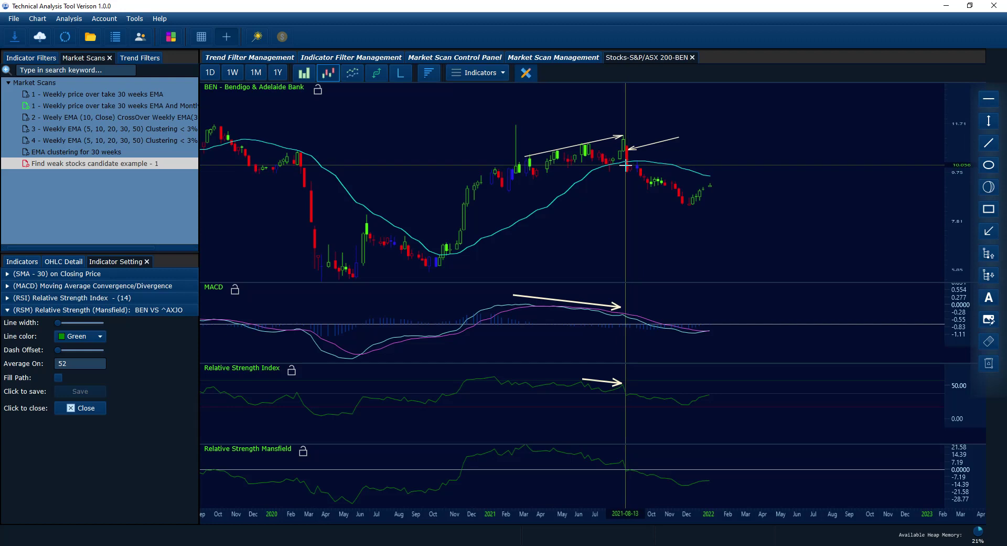
{"action": "scroll", "coordinate": [956, 238], "scroll_direction": "up", "scroll_amount": 5}
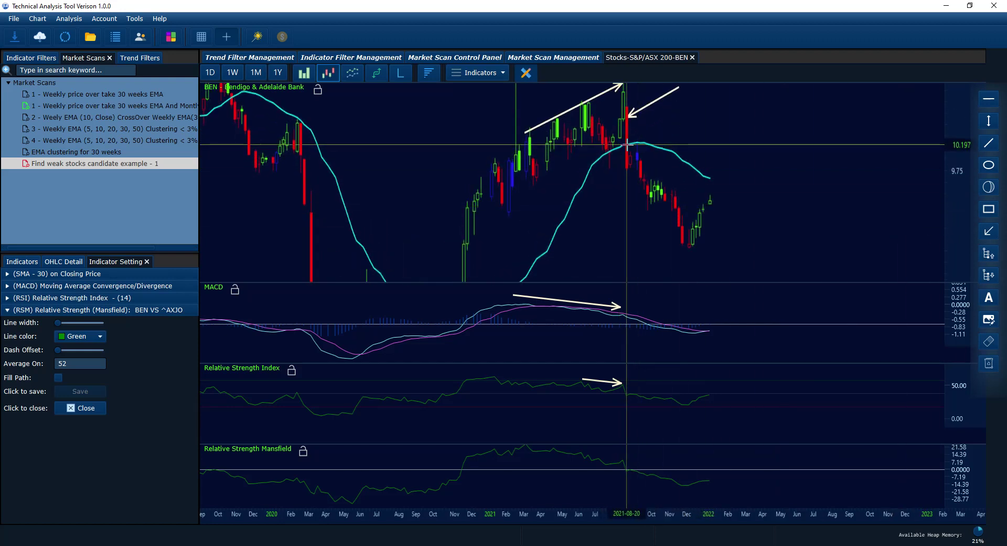
{"action": "scroll", "coordinate": [948, 198], "scroll_direction": "down", "scroll_amount": 2}
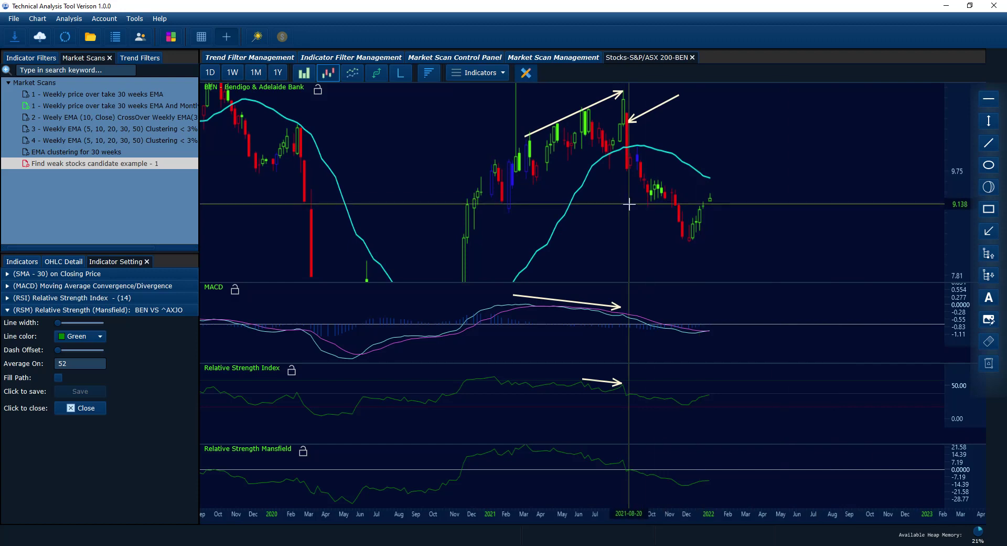
{"action": "scroll", "coordinate": [956, 193], "scroll_direction": "down", "scroll_amount": 2}
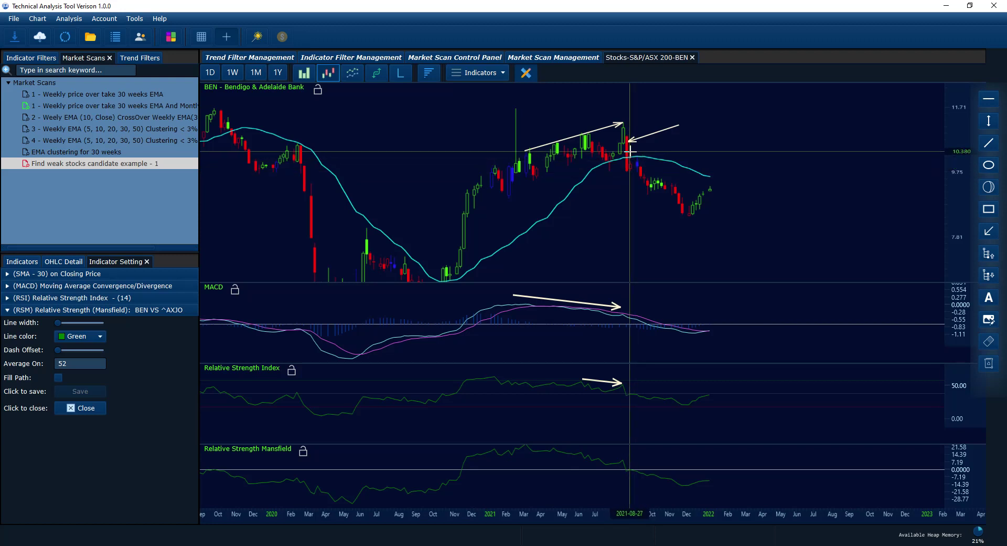
Close the BEN chart, open the FMG chart from the scan results and display it as candlesticks.
{"action": "scroll", "coordinate": [955, 220], "scroll_direction": "down", "scroll_amount": 2}
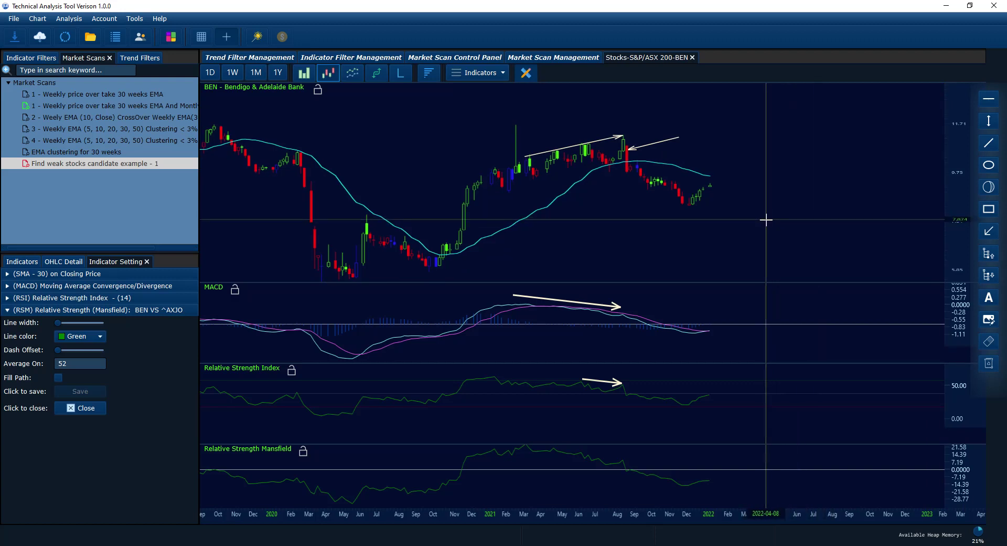
{"action": "scroll", "coordinate": [766, 220], "scroll_direction": "down", "scroll_amount": 3}
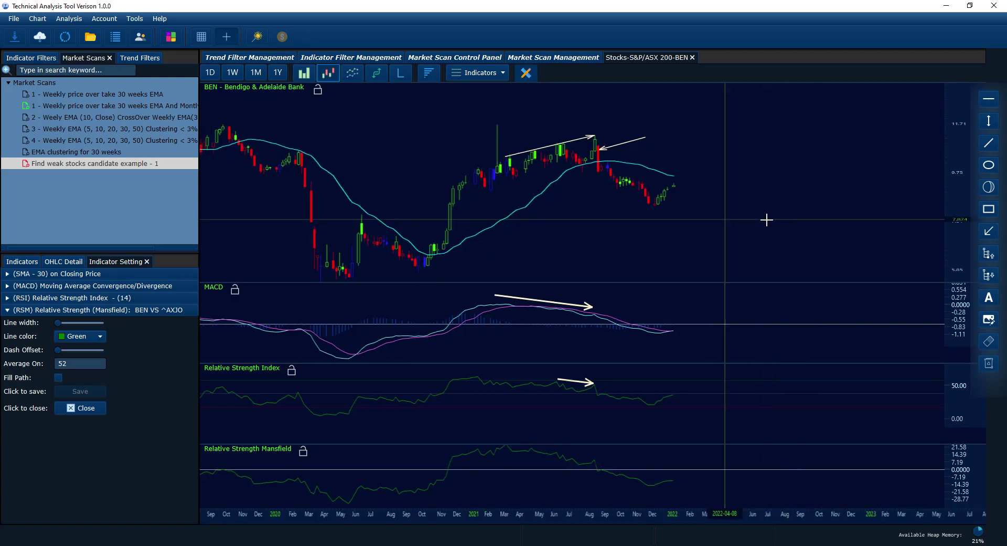
{"action": "left_click_drag", "start_coordinate": [816, 223], "coordinate": [849, 213]}
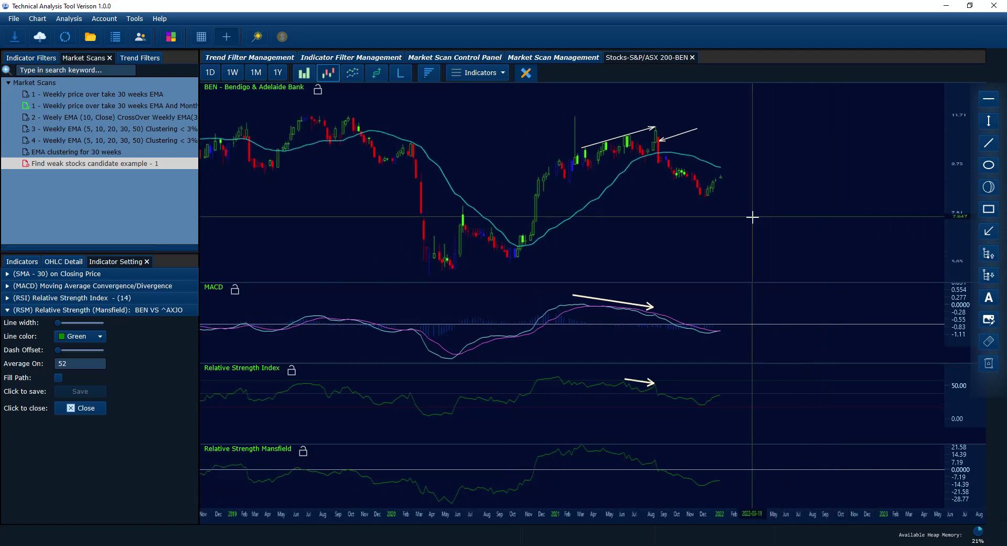
{"action": "left_click", "coordinate": [692, 57]}
{"action": "left_click", "coordinate": [694, 345]}
{"action": "double_click", "coordinate": [694, 345]}
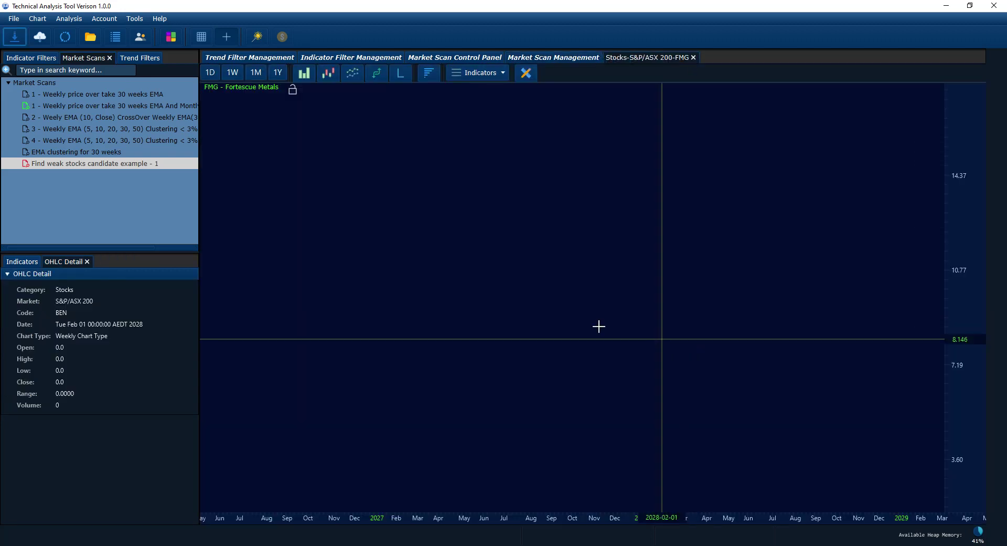
{"action": "left_click", "coordinate": [328, 72]}
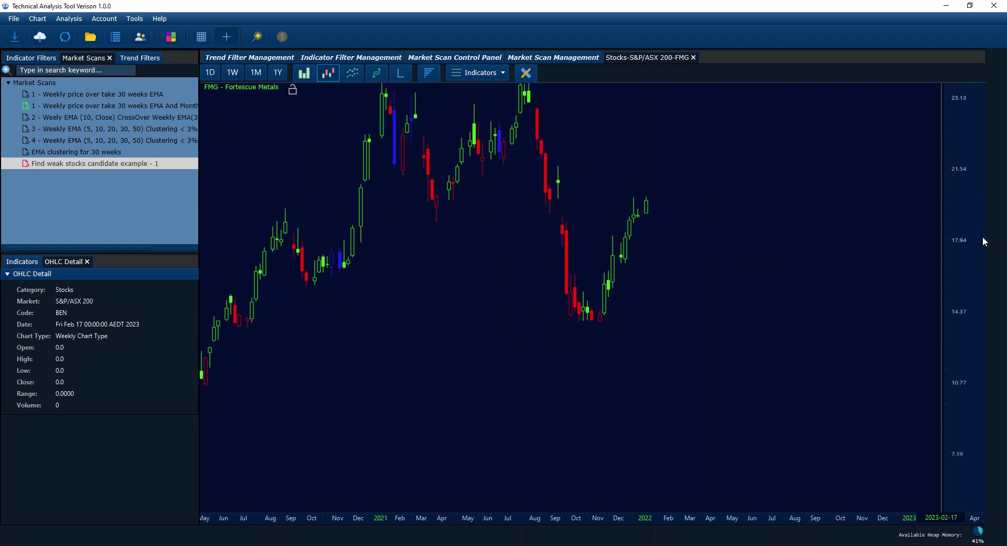
Add a 30-period simple moving average on the closing price to the FMG chart, with a slightly thicker cyan line.
{"action": "left_click", "coordinate": [478, 73]}
{"action": "left_click", "coordinate": [480, 93]}
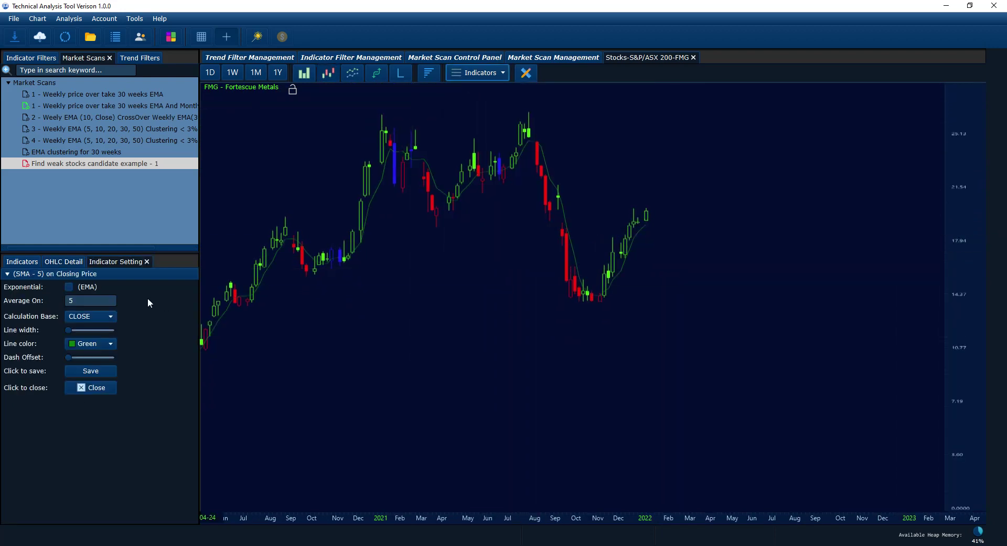
{"action": "left_click", "coordinate": [79, 301]}
{"action": "type", "text": "30"}
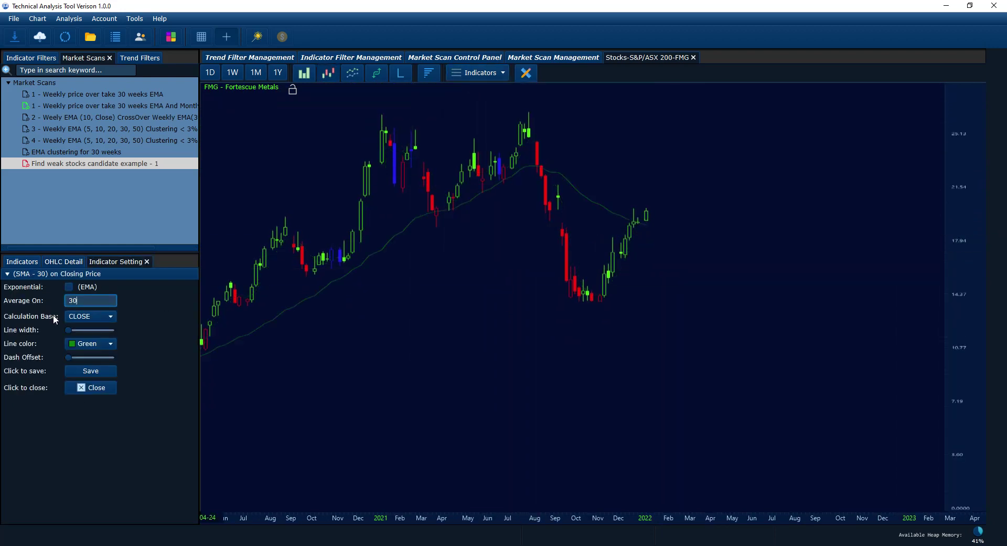
{"action": "left_click", "coordinate": [72, 341]}
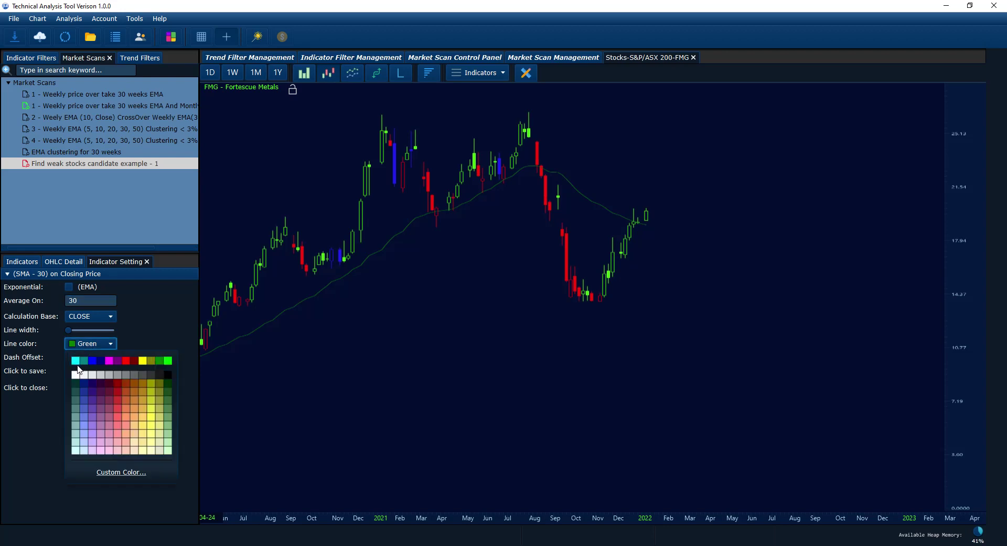
{"action": "left_click", "coordinate": [75, 360]}
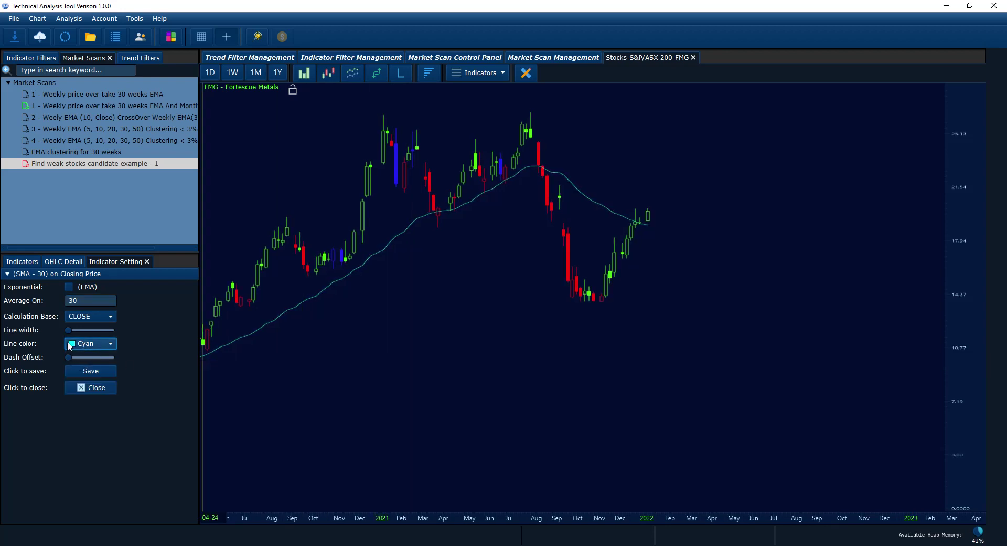
{"action": "left_click_drag", "start_coordinate": [68, 330], "coordinate": [73, 330]}
{"action": "left_click_drag", "start_coordinate": [360, 353], "coordinate": [442, 335]}
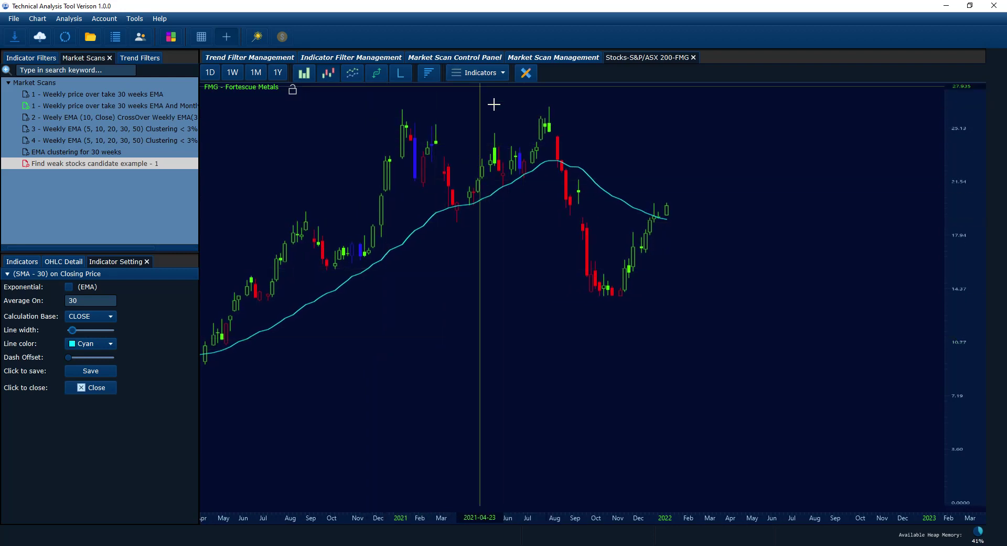
Draw an arrow pointing at the red August 2021 candle beneath the moving average on the FMG chart.
{"action": "left_click", "coordinate": [525, 73]}
{"action": "left_click_drag", "start_coordinate": [549, 158], "coordinate": [604, 181]}
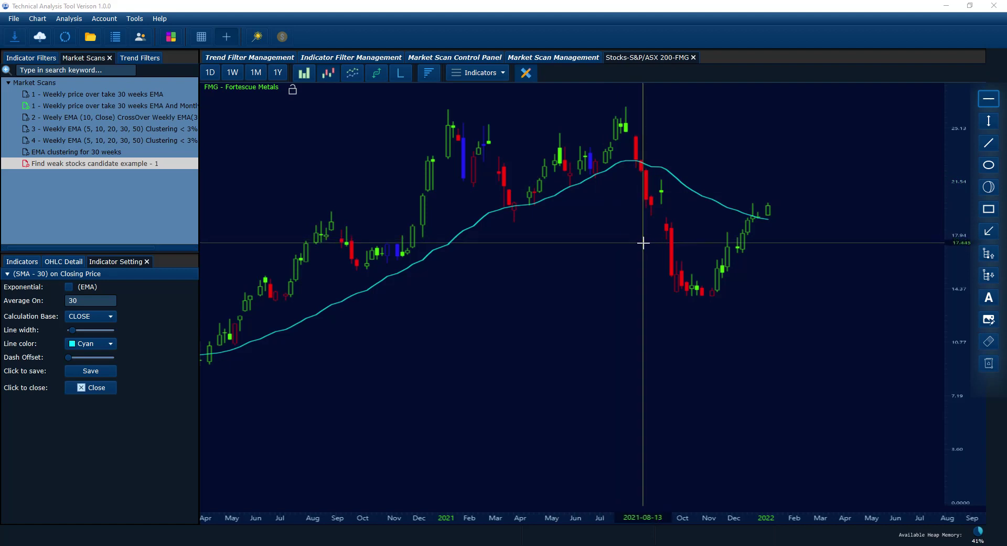
{"action": "left_click_drag", "start_coordinate": [647, 242], "coordinate": [634, 252]}
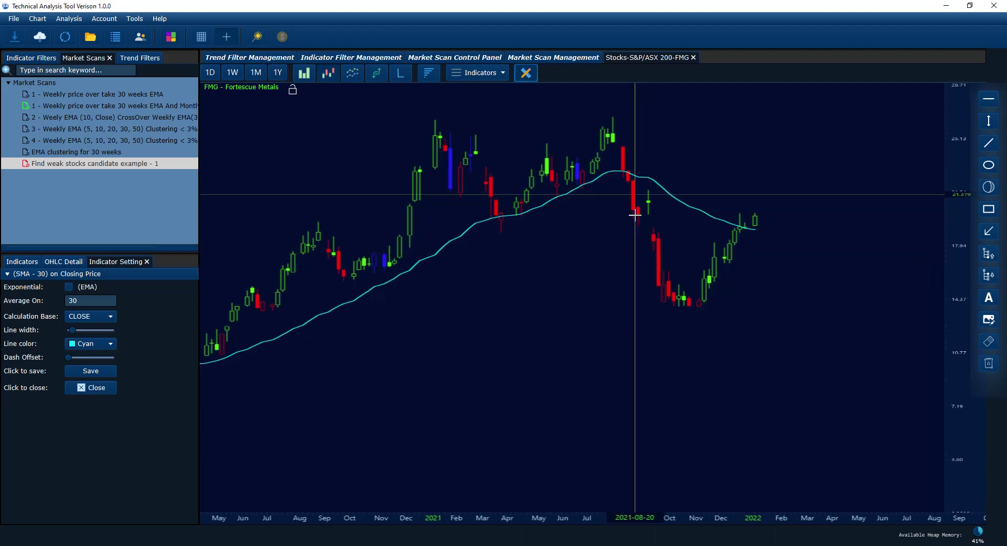
{"action": "left_click", "coordinate": [991, 232]}
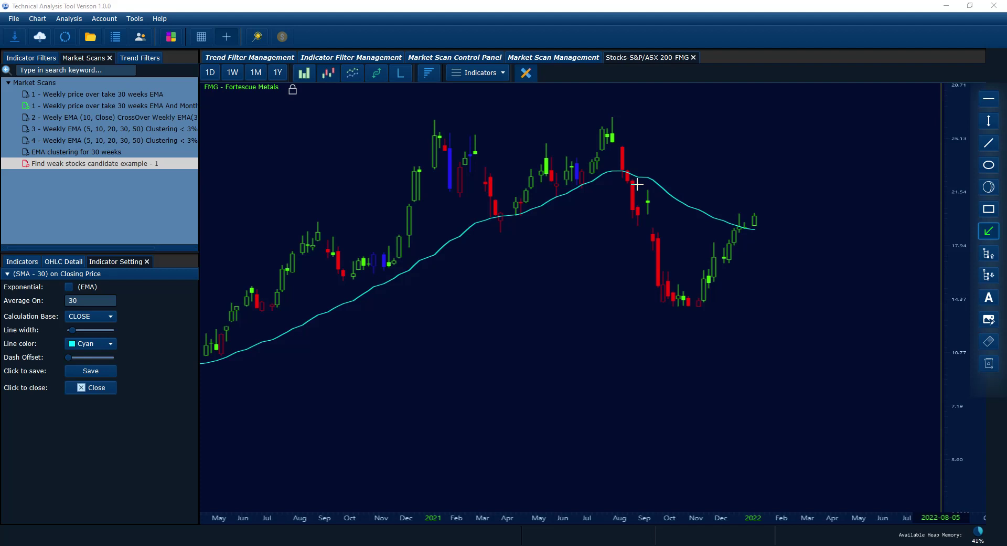
{"action": "left_click_drag", "start_coordinate": [637, 184], "coordinate": [691, 153]}
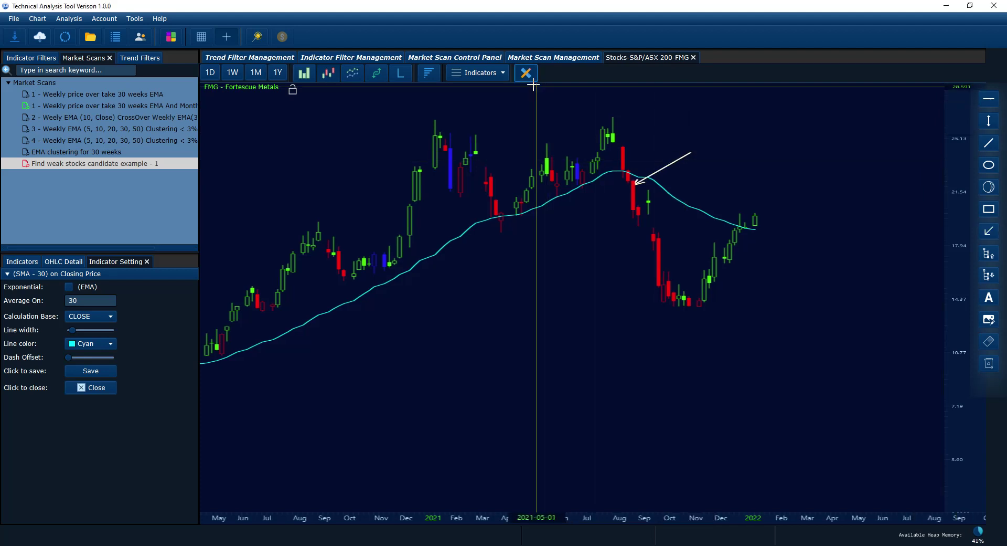
Add the MACD and Relative Strength Index indicators to the FMG chart with their default settings.
{"action": "left_click", "coordinate": [478, 73]}
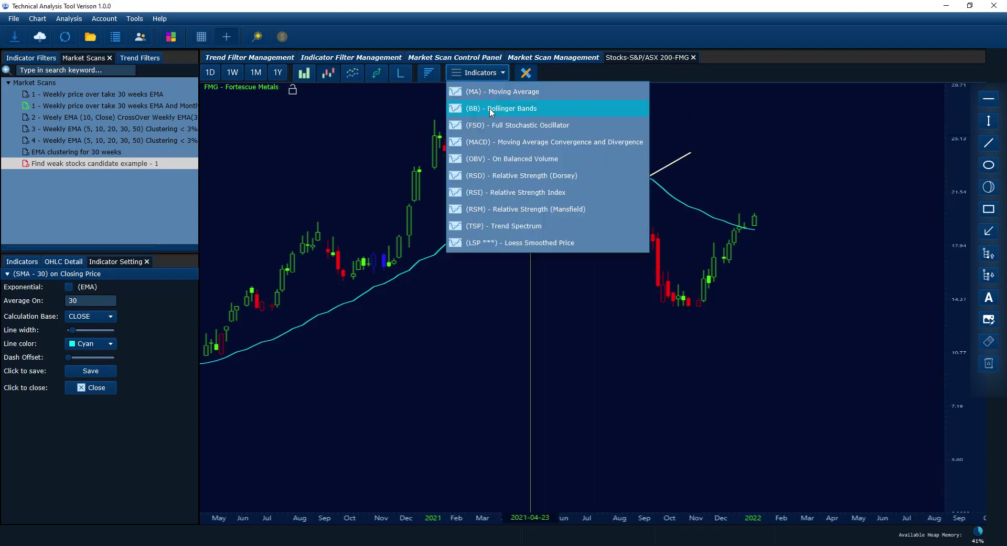
{"action": "left_click", "coordinate": [489, 143]}
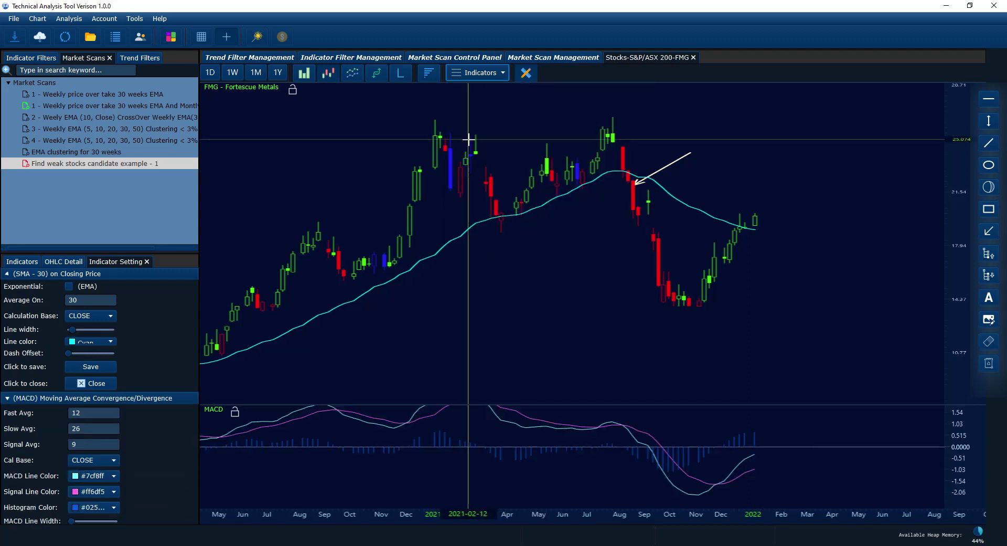
{"action": "left_click", "coordinate": [473, 74]}
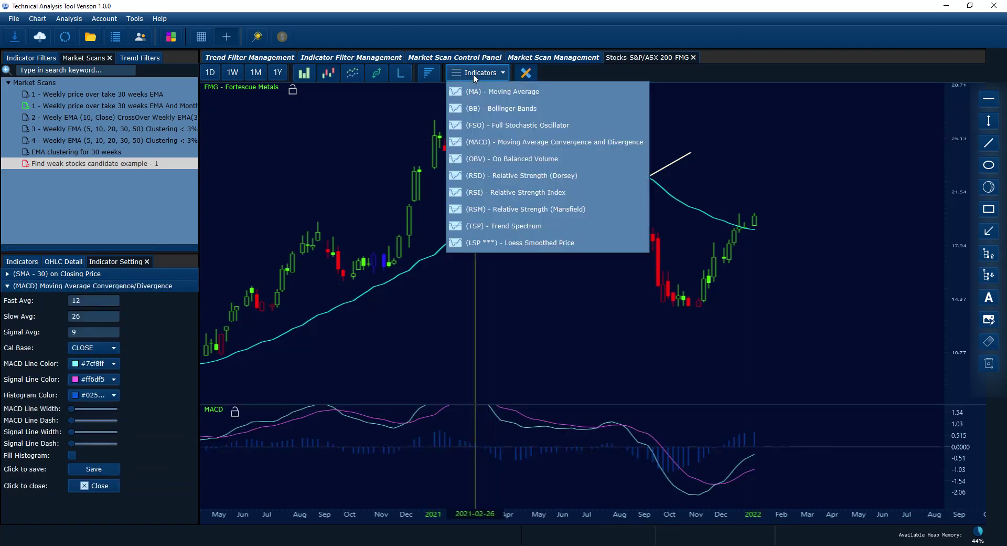
{"action": "left_click", "coordinate": [493, 193]}
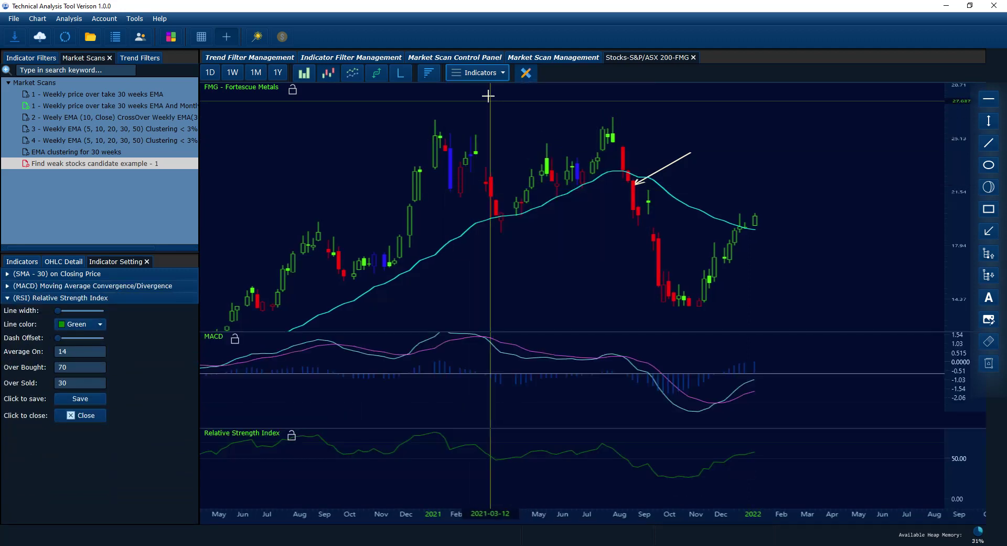
Add the Relative Strength (Mansfield) indicator to the FMG chart, comparing it against ^AXJO.
{"action": "left_click", "coordinate": [483, 76]}
{"action": "left_click", "coordinate": [483, 207]}
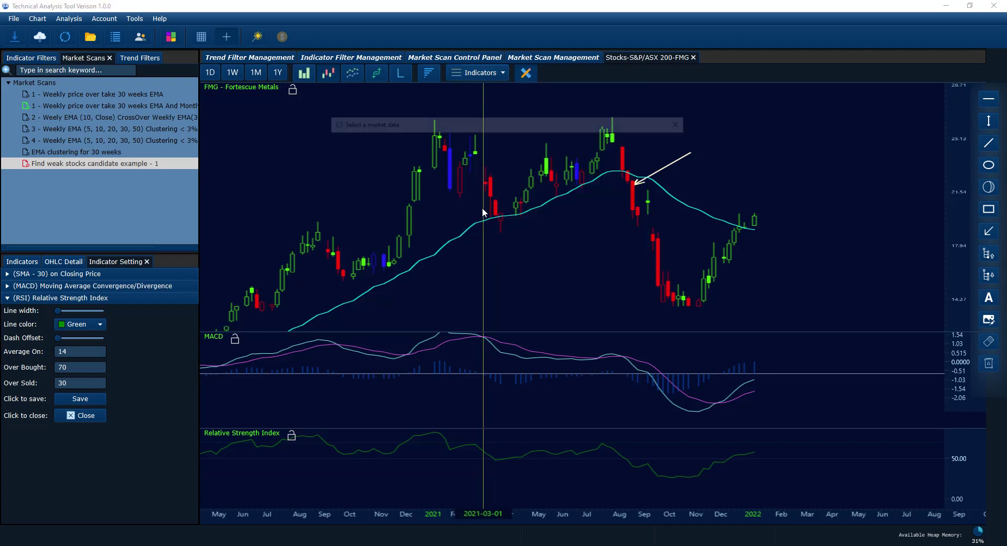
{"action": "left_click", "coordinate": [388, 271]}
{"action": "left_click", "coordinate": [388, 138]}
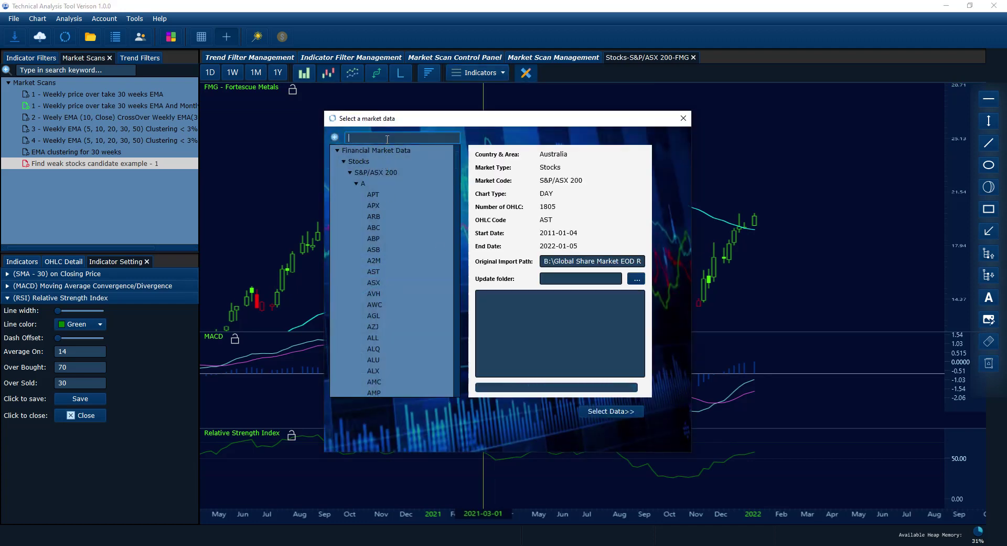
{"action": "type", "text": "^"}
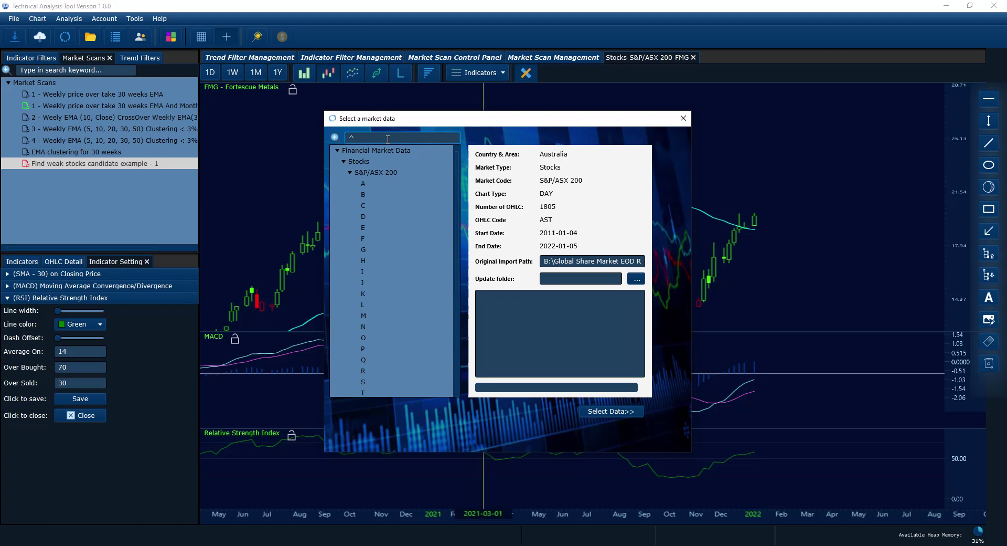
{"action": "type", "text": "AXJO"}
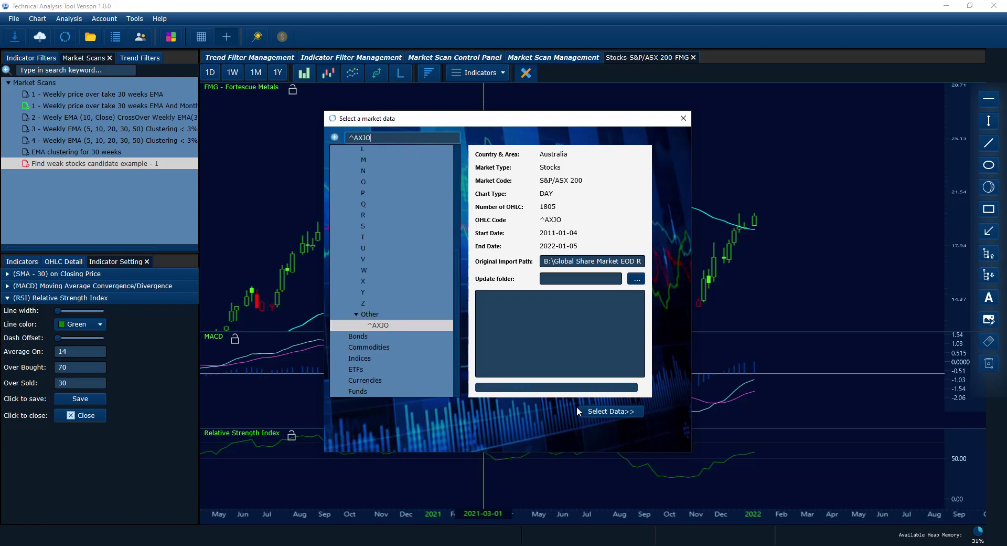
{"action": "left_click", "coordinate": [629, 410]}
{"action": "scroll", "coordinate": [775, 188], "scroll_direction": "down", "scroll_amount": 4}
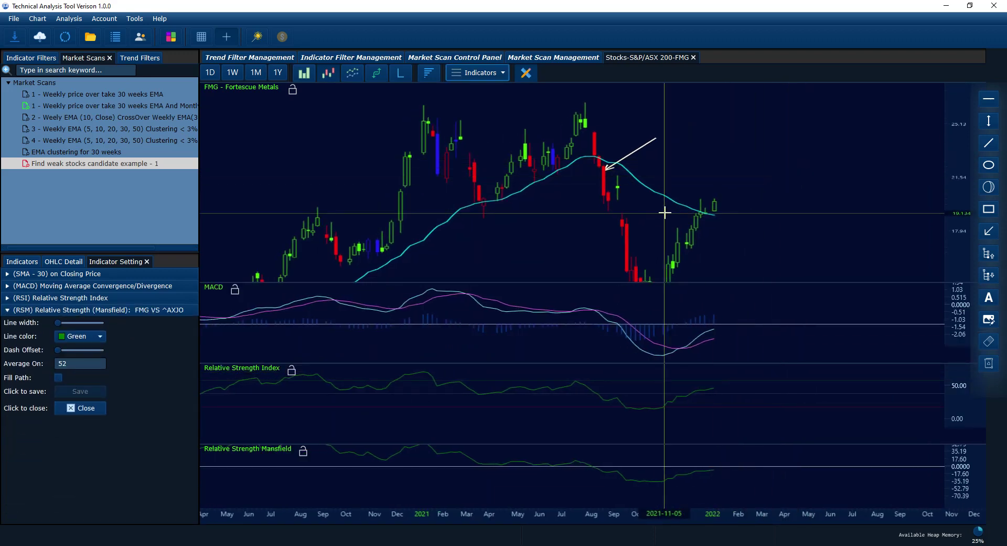
Draw a nearly horizontal arrow over the FMG price highs from about January to late July 2021.
{"action": "left_click_drag", "start_coordinate": [665, 213], "coordinate": [818, 175]}
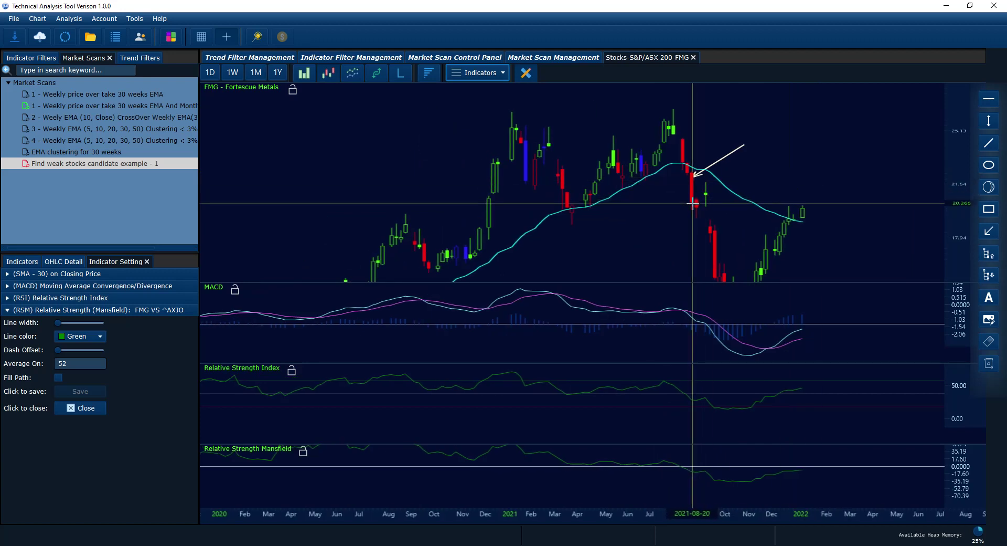
{"action": "left_click", "coordinate": [989, 231]}
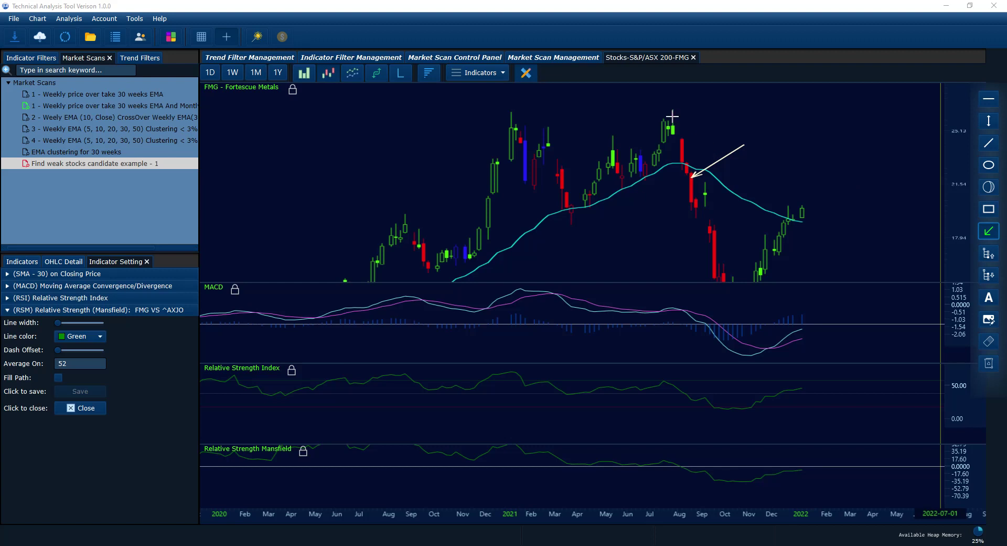
{"action": "left_click_drag", "start_coordinate": [669, 108], "coordinate": [585, 107]}
{"action": "left_click_drag", "start_coordinate": [519, 108], "coordinate": [512, 108]}
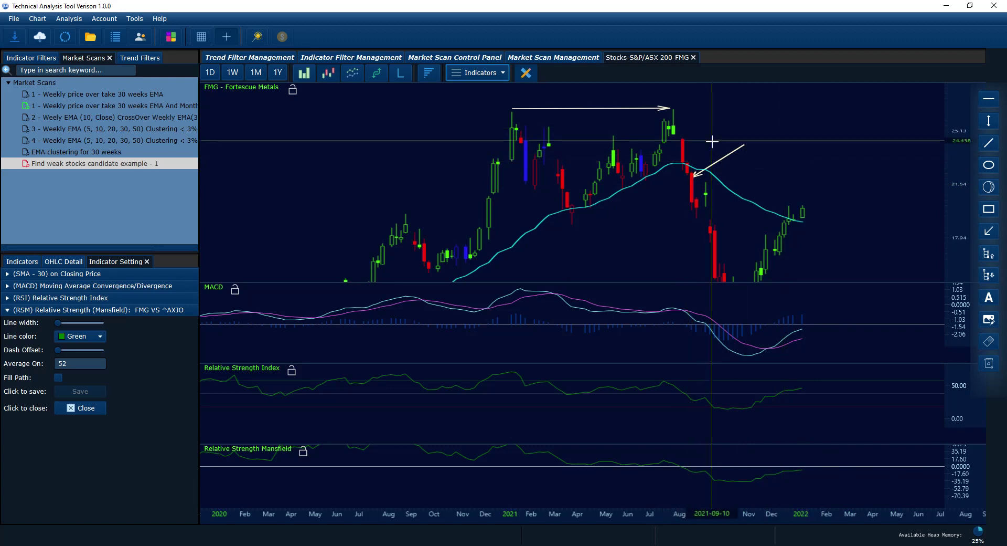
Draw falling arrows from about January to July 2021 above the MACD line and above the Relative Strength Index line.
{"action": "scroll", "coordinate": [679, 144], "scroll_direction": "down", "scroll_amount": 2}
{"action": "left_click_drag", "start_coordinate": [677, 145], "coordinate": [705, 155]}
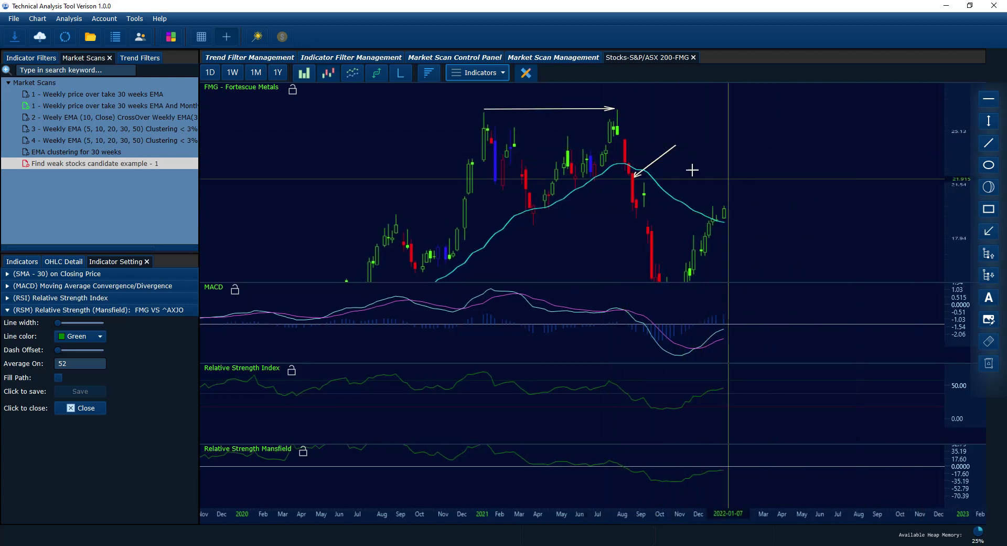
{"action": "left_click", "coordinate": [989, 231]}
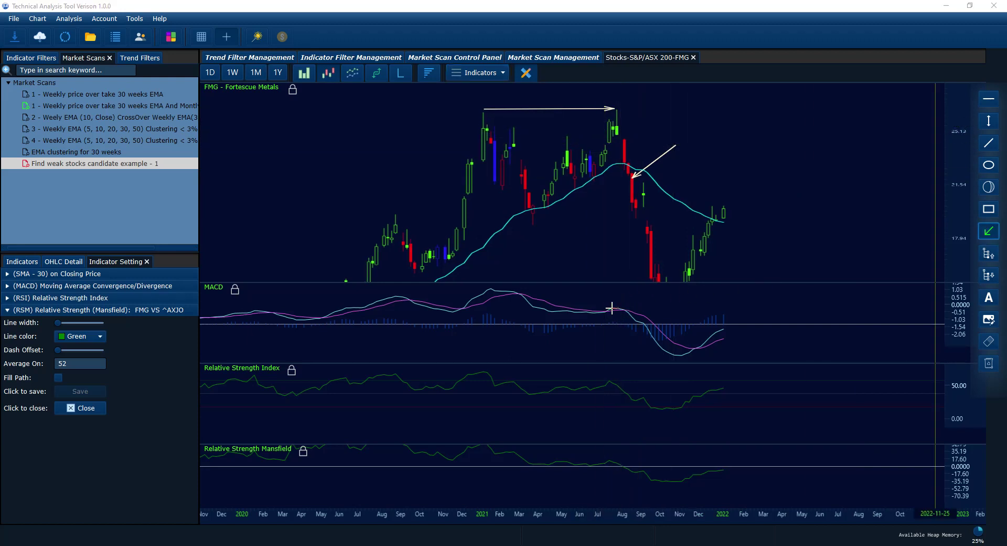
{"action": "left_click_drag", "start_coordinate": [614, 306], "coordinate": [496, 289]}
{"action": "left_click", "coordinate": [989, 230]}
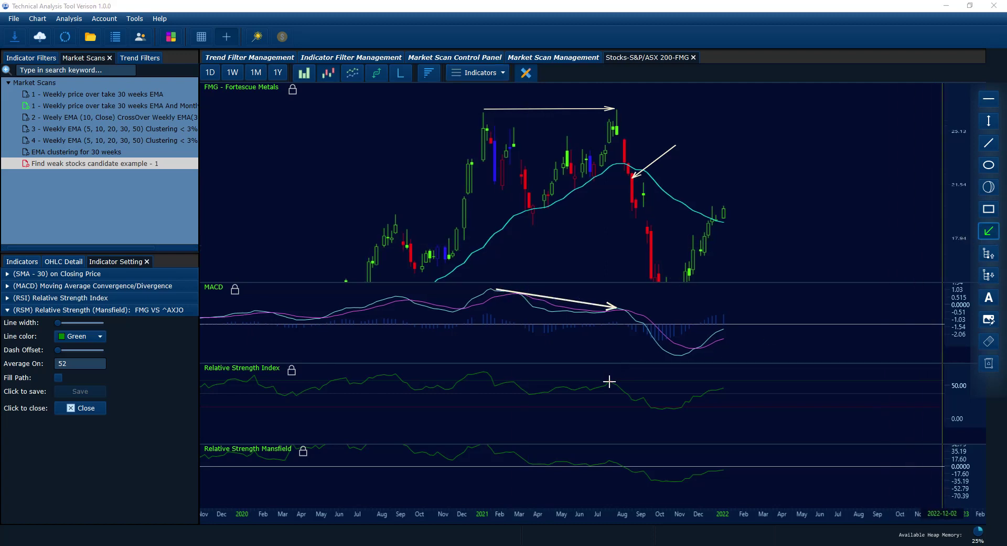
{"action": "left_click_drag", "start_coordinate": [610, 381], "coordinate": [492, 371]}
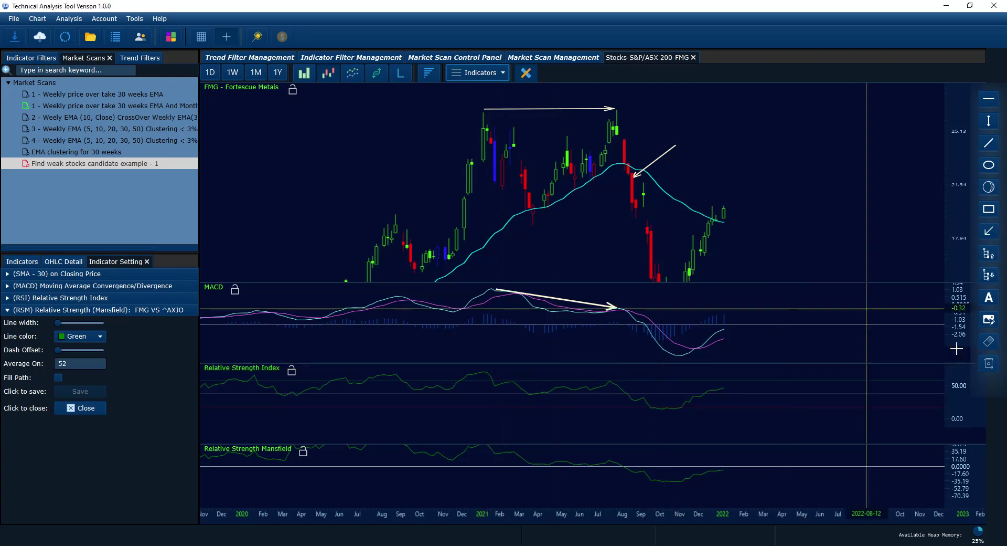
{"action": "left_click", "coordinate": [989, 231]}
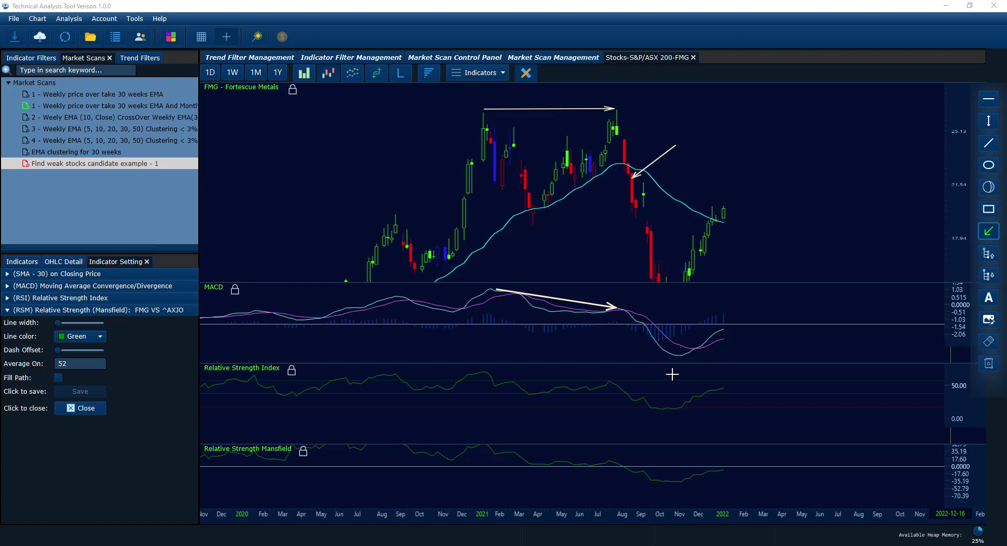
{"action": "mouse_move", "coordinate": [609, 381]}
{"action": "left_mouse_down"}
{"action": "mouse_move", "coordinate": [478, 358]}
{"action": "mouse_move", "coordinate": [485, 370]}
{"action": "left_mouse_up"}
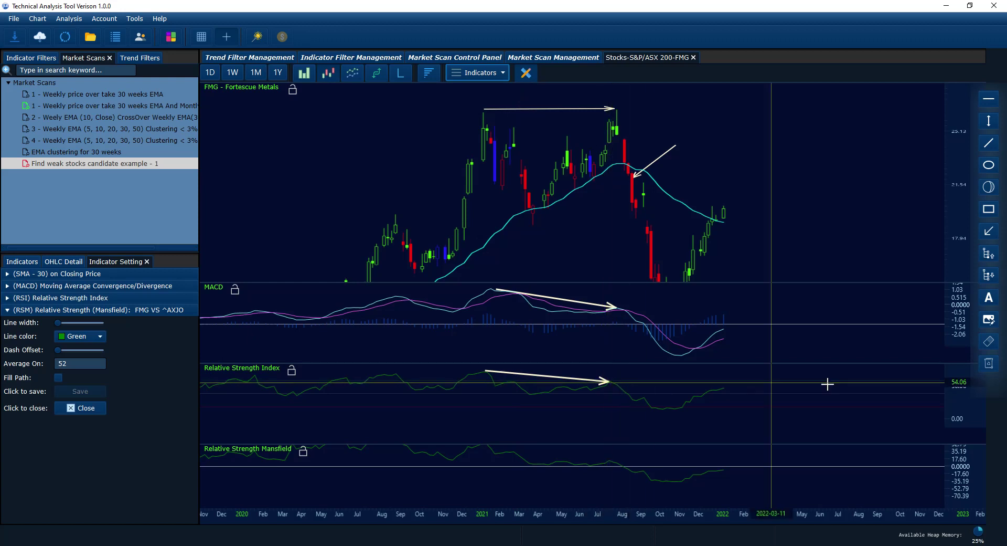
Adjust the Relative Strength Index and price scales to compare FMG's August 2021 candles with the indicators beneath.
{"action": "mouse_move", "coordinate": [952, 402]}
{"action": "left_mouse_down"}
{"action": "mouse_move", "coordinate": [959, 413]}
{"action": "mouse_move", "coordinate": [949, 408]}
{"action": "left_mouse_up"}
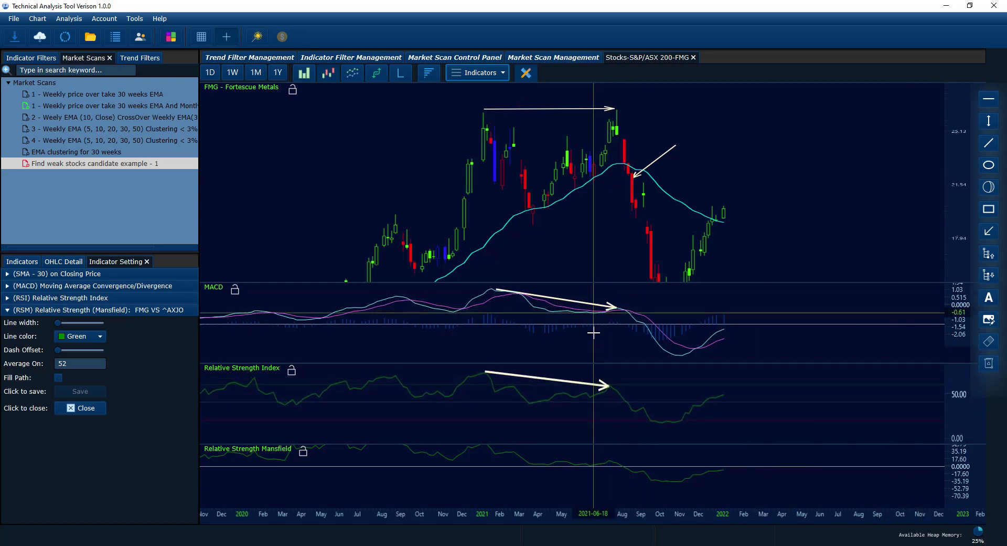
{"action": "left_click_drag", "start_coordinate": [603, 278], "coordinate": [607, 243]}
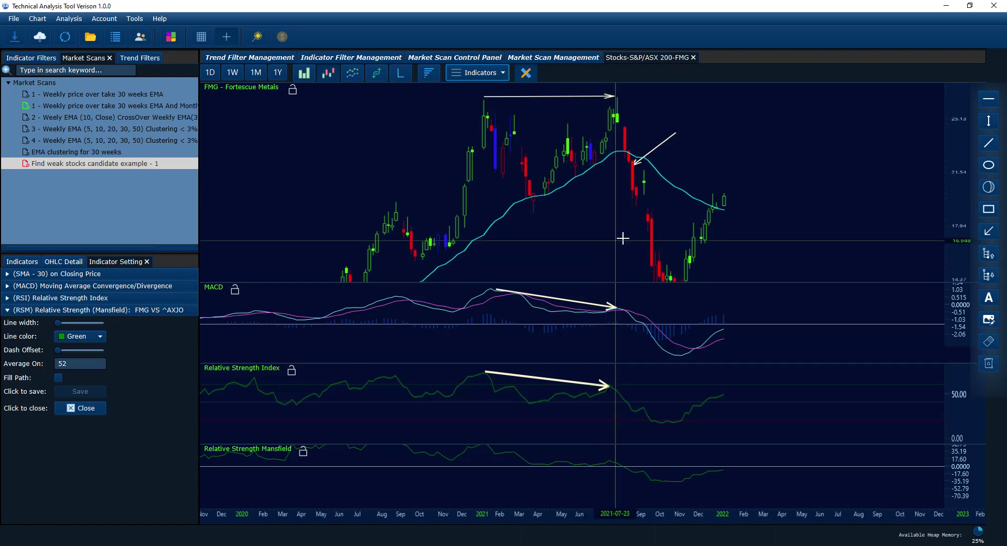
{"action": "left_click_drag", "start_coordinate": [955, 226], "coordinate": [917, 218]}
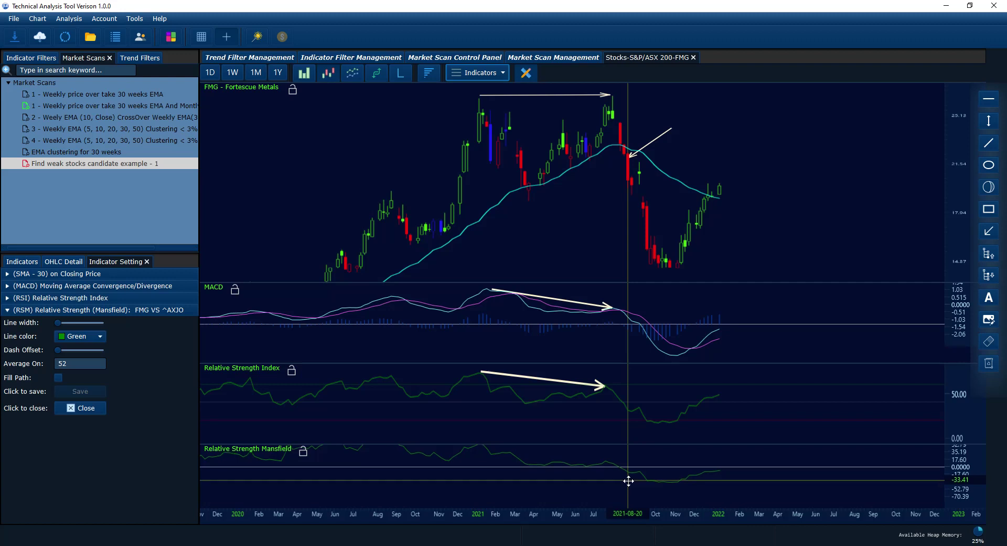
Shift the Relative Strength (Mansfield) scale to reveal the full line, compare it with FMG's August 2021 candles, and turn off the crosshair.
{"action": "left_click_drag", "start_coordinate": [628, 480], "coordinate": [629, 486]}
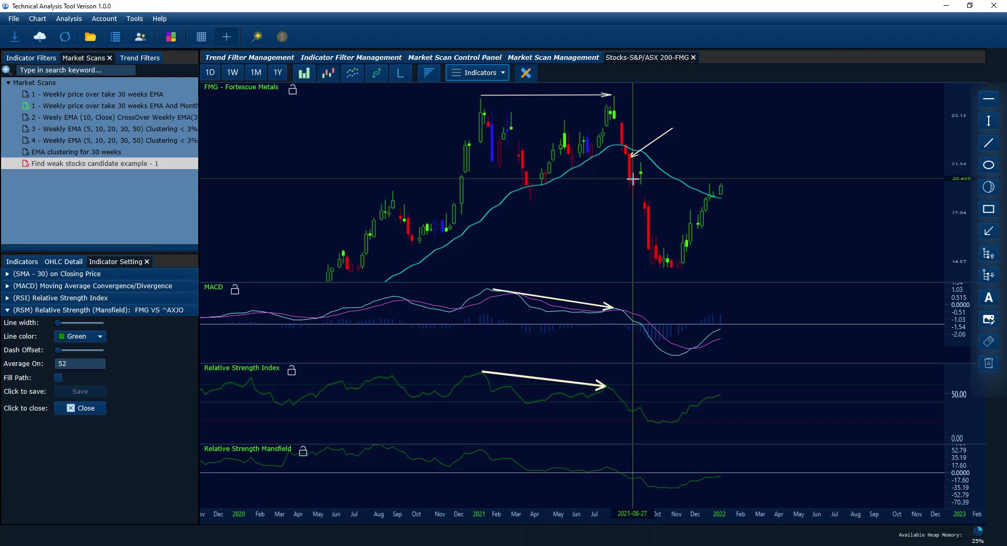
{"action": "scroll", "coordinate": [689, 164], "scroll_direction": "down", "scroll_amount": 2}
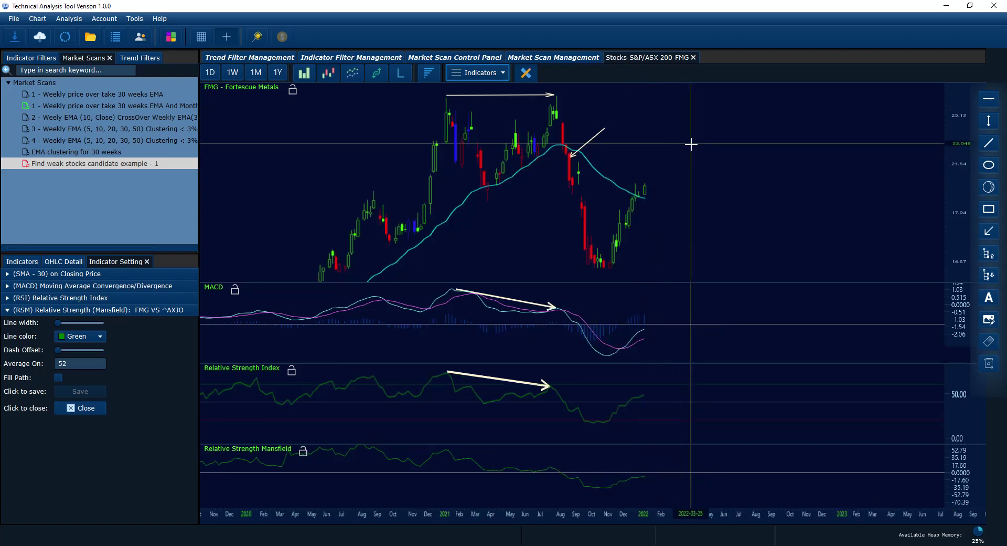
{"action": "scroll", "coordinate": [695, 153], "scroll_direction": "left", "scroll_amount": 1}
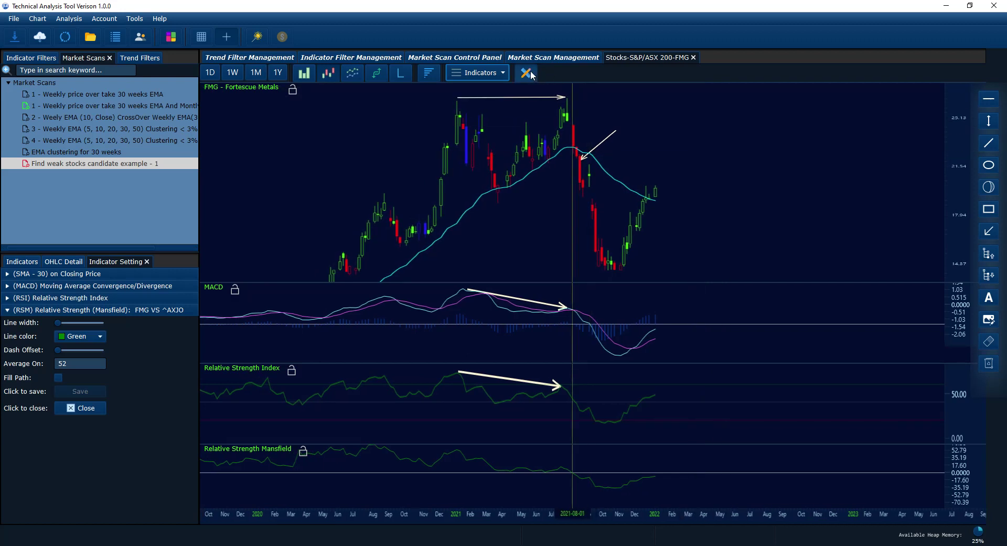
{"action": "left_click", "coordinate": [222, 38]}
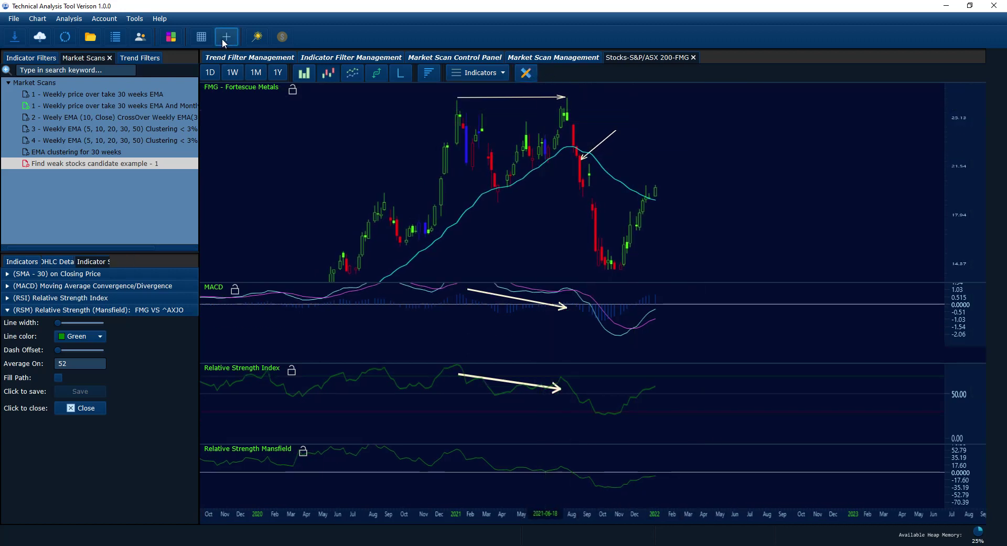
Remove the Relative Strength (Mansfield), Relative Strength Index and MACD indicators, keeping only the SMA 30 on the FMG price chart.
{"action": "left_click", "coordinate": [92, 408]}
{"action": "left_click", "coordinate": [89, 417]}
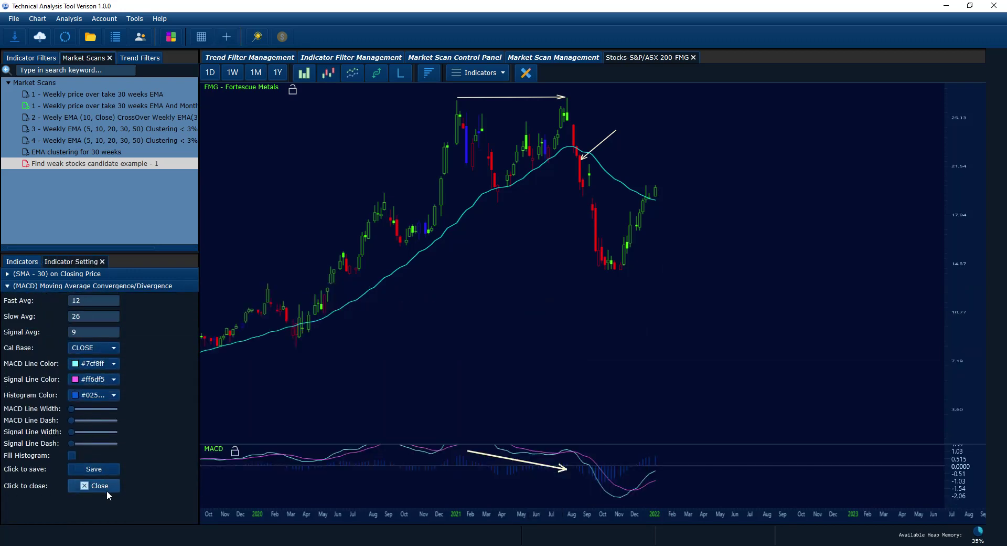
{"action": "left_click", "coordinate": [106, 490]}
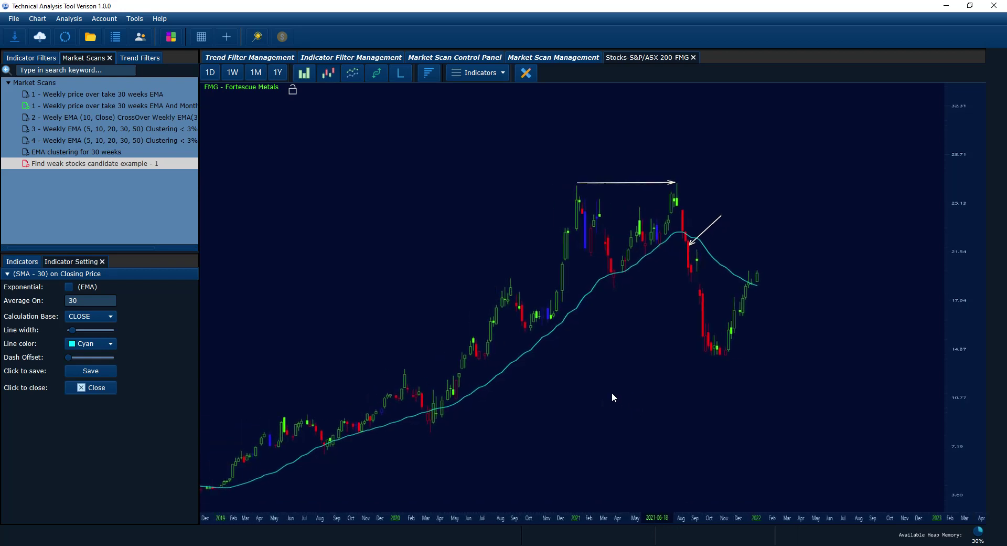
{"action": "left_click_drag", "start_coordinate": [322, 305], "coordinate": [590, 301]}
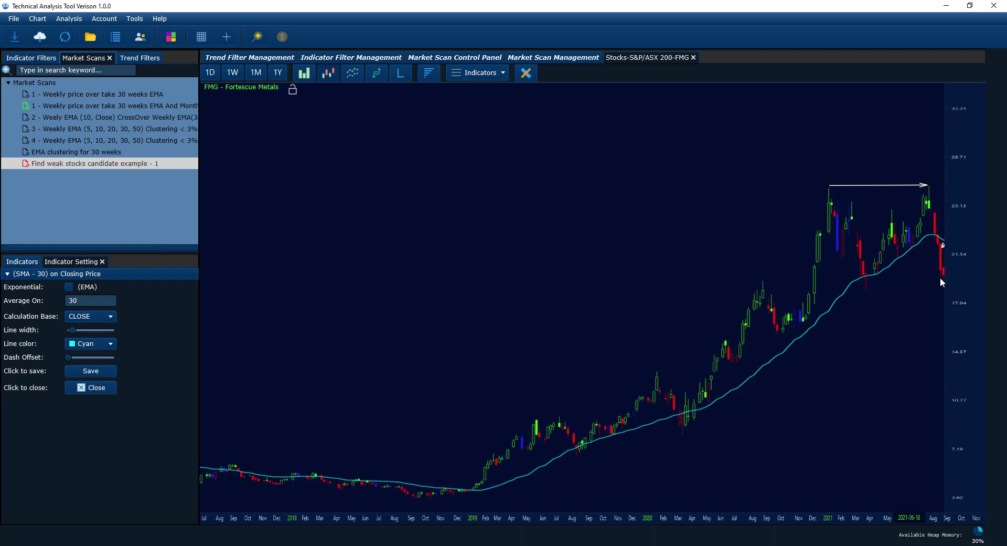
{"action": "left_click_drag", "start_coordinate": [942, 278], "coordinate": [867, 284]}
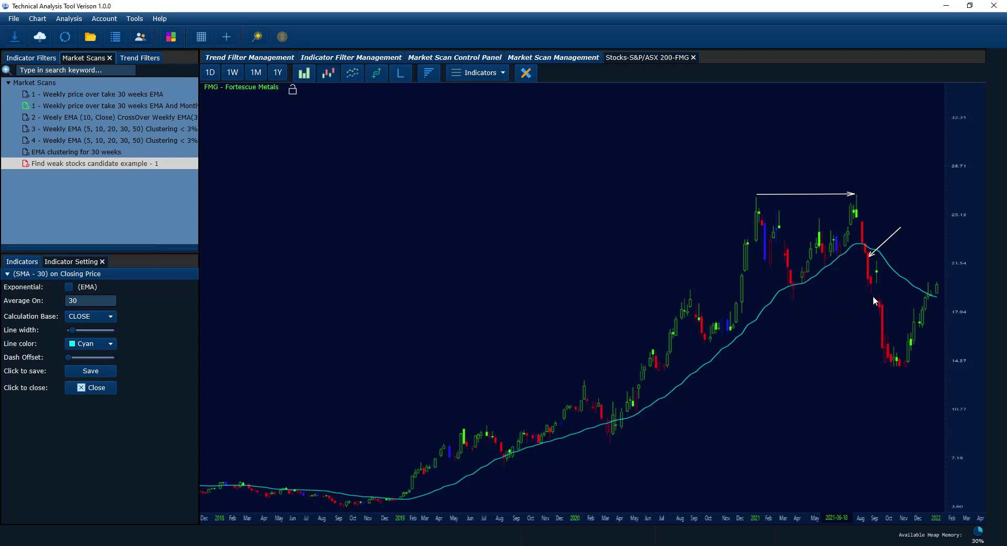
{"action": "scroll", "coordinate": [839, 304], "scroll_direction": "up", "scroll_amount": 4}
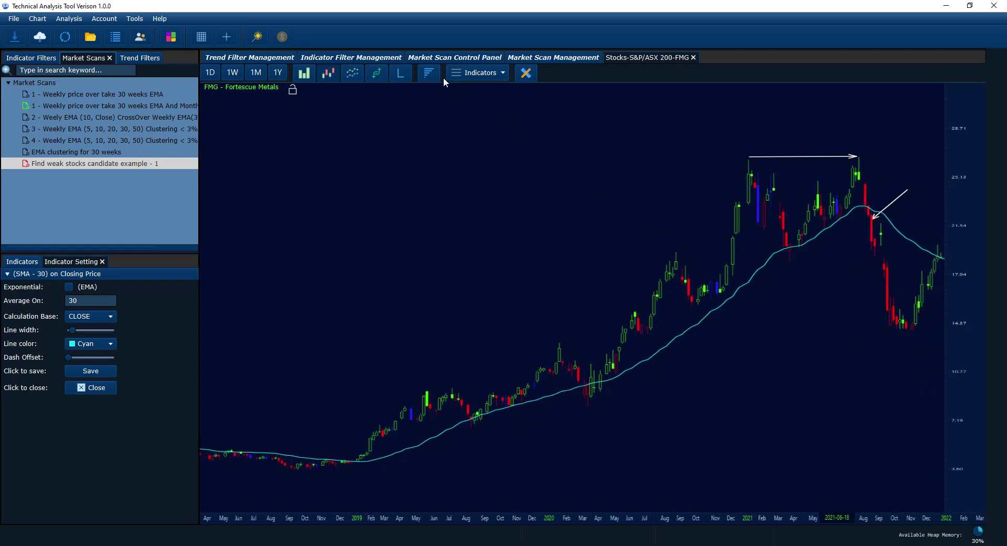
Add the BEN and FMG results of the weak stocks scan to the short watch list.
{"action": "left_click", "coordinate": [546, 59]}
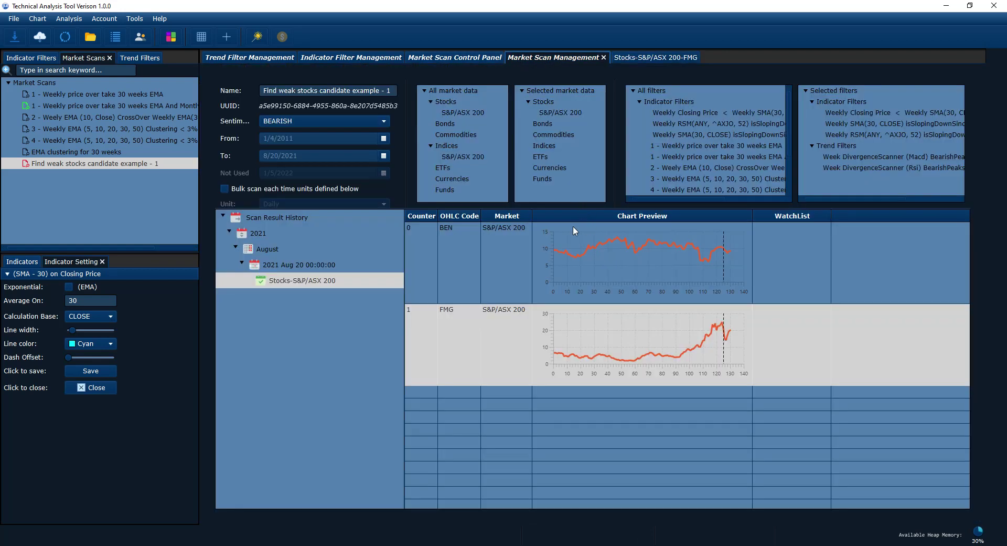
{"action": "left_click", "coordinate": [465, 57]}
{"action": "left_click", "coordinate": [526, 57]}
{"action": "left_click", "coordinate": [586, 253]}
{"action": "right_click", "coordinate": [586, 253]}
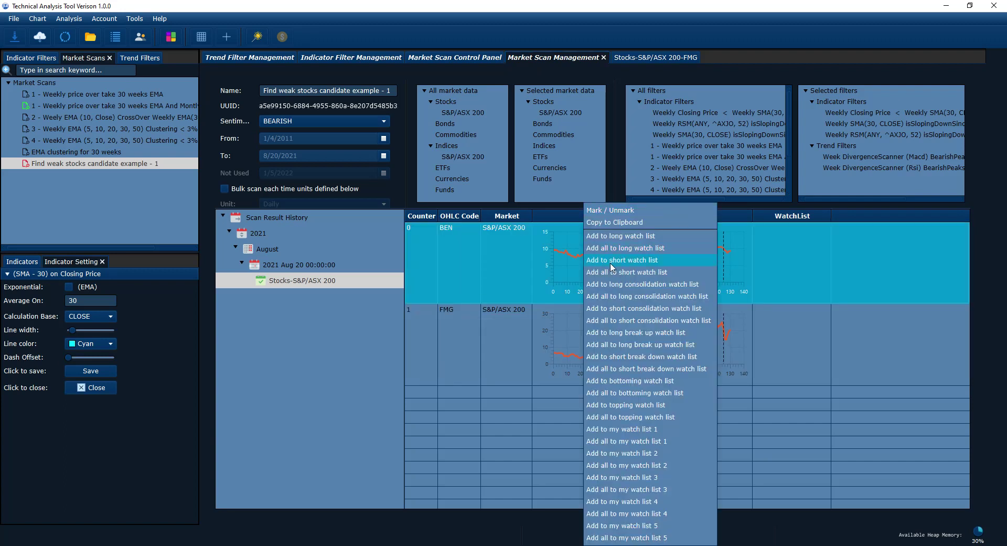
{"action": "left_click", "coordinate": [609, 262]}
{"action": "left_click", "coordinate": [645, 340]}
{"action": "right_click", "coordinate": [644, 339]}
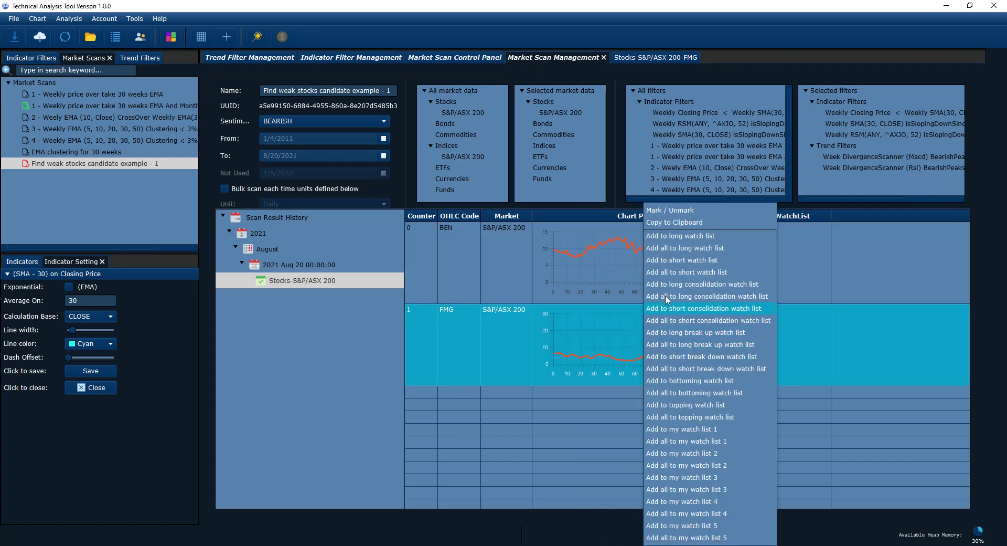
{"action": "left_click", "coordinate": [682, 261]}
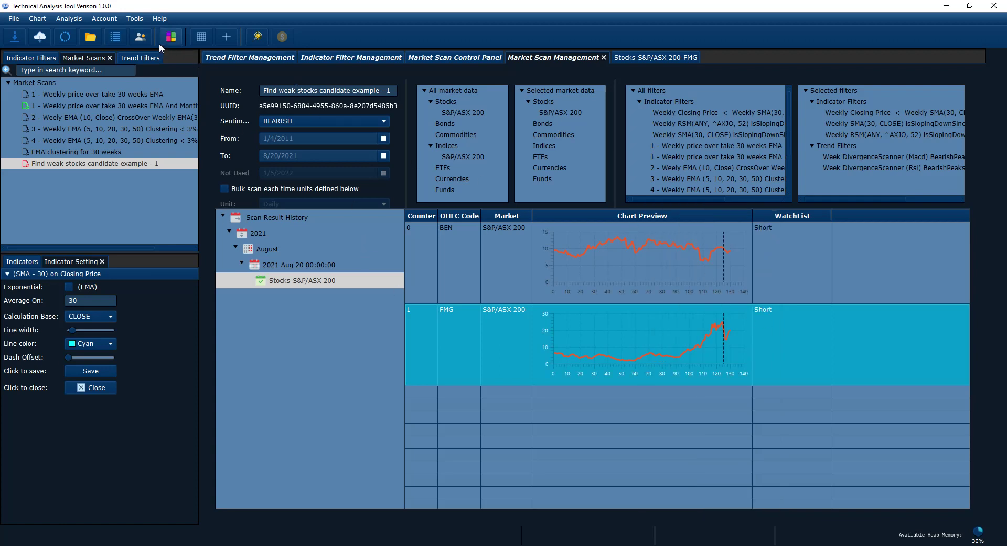
Open the watch list management and display the Short watch list.
{"action": "left_click", "coordinate": [115, 36]}
{"action": "left_click", "coordinate": [849, 69]}
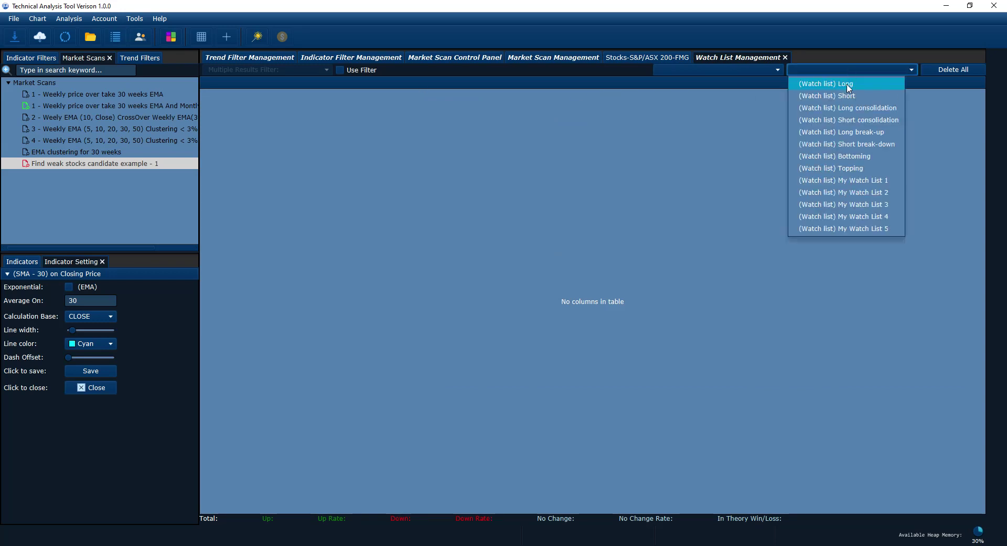
{"action": "left_click", "coordinate": [844, 96]}
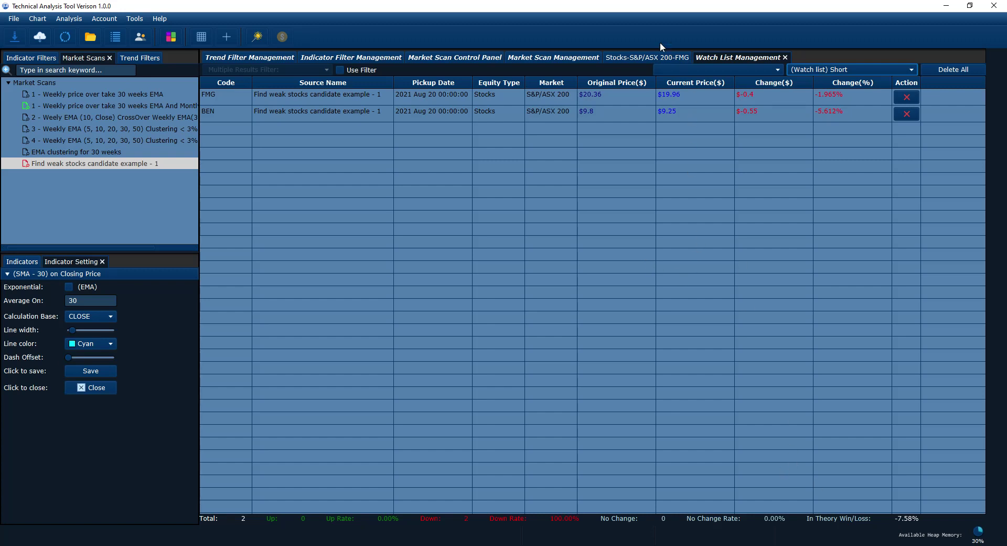
Draw an arrow on the FMG chart pointing up at the price low around October 2021.
{"action": "left_click", "coordinate": [646, 58]}
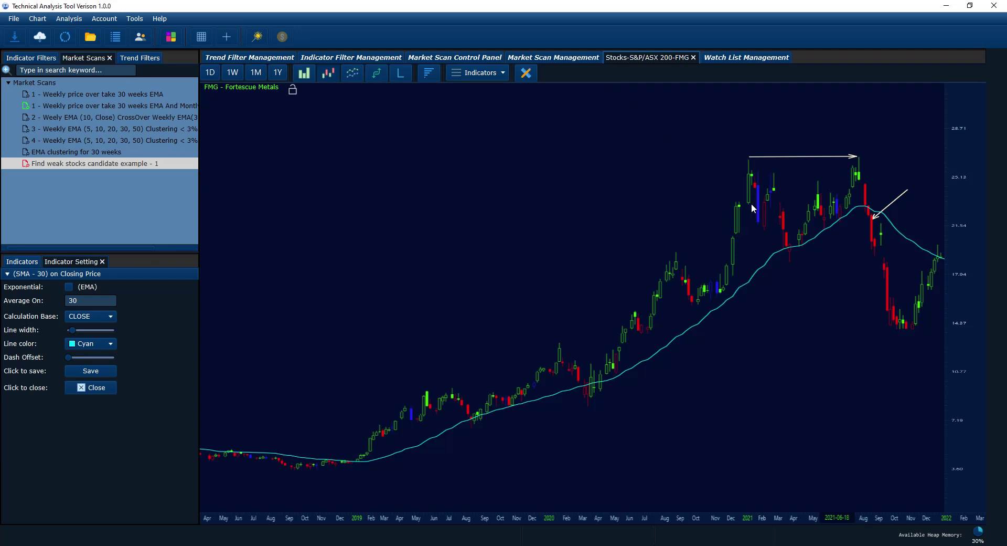
{"action": "left_click_drag", "start_coordinate": [715, 218], "coordinate": [679, 217]}
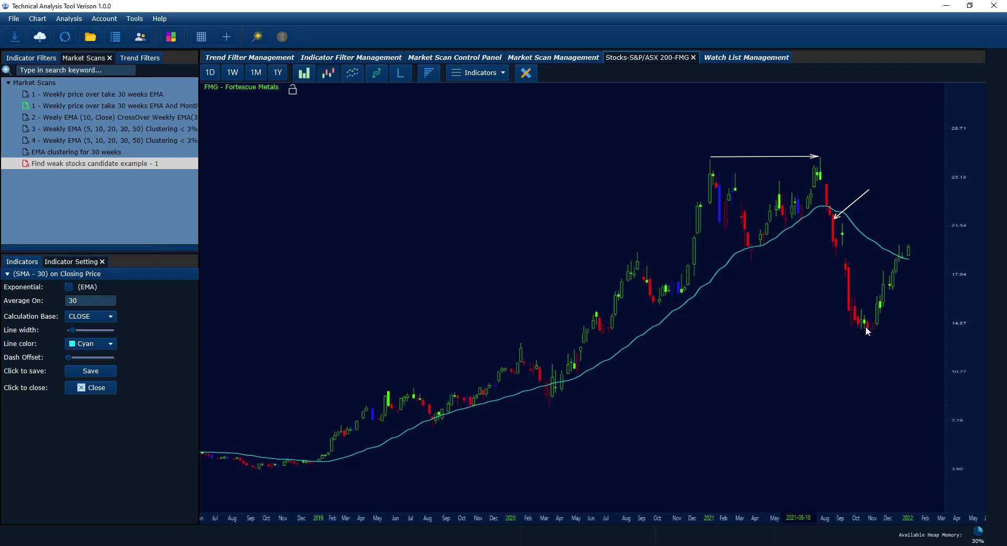
{"action": "left_click", "coordinate": [527, 73]}
{"action": "left_click", "coordinate": [989, 231]}
{"action": "left_click_drag", "start_coordinate": [859, 329], "coordinate": [813, 361]}
Open the BEN chart from the weak stocks scan results and display it as candlesticks.
{"action": "left_click", "coordinate": [546, 57]}
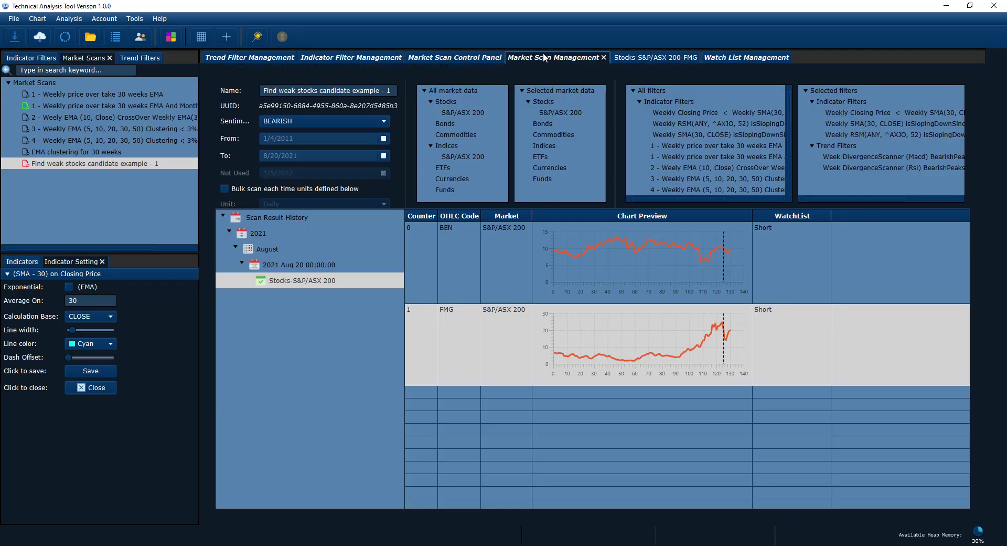
{"action": "double_click", "coordinate": [656, 251]}
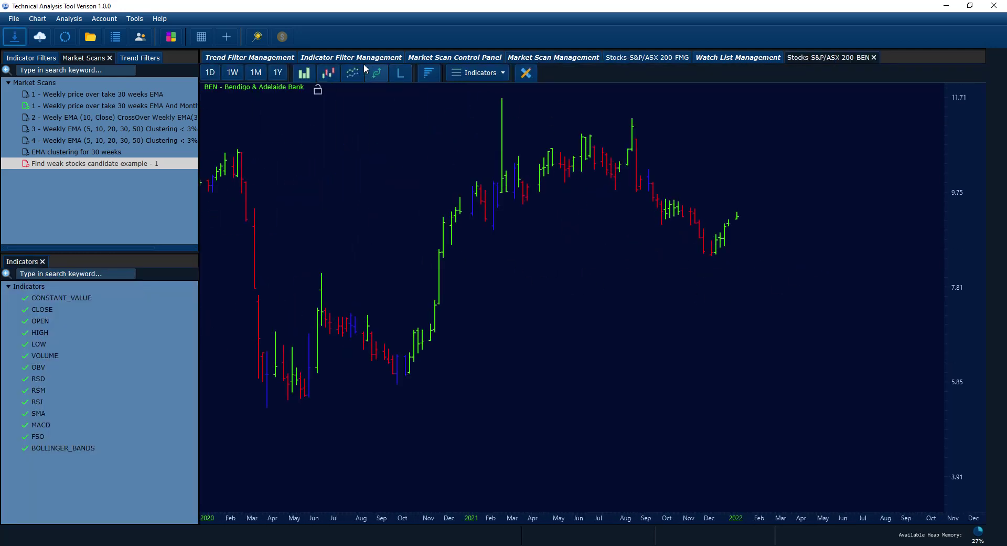
{"action": "left_click", "coordinate": [329, 74]}
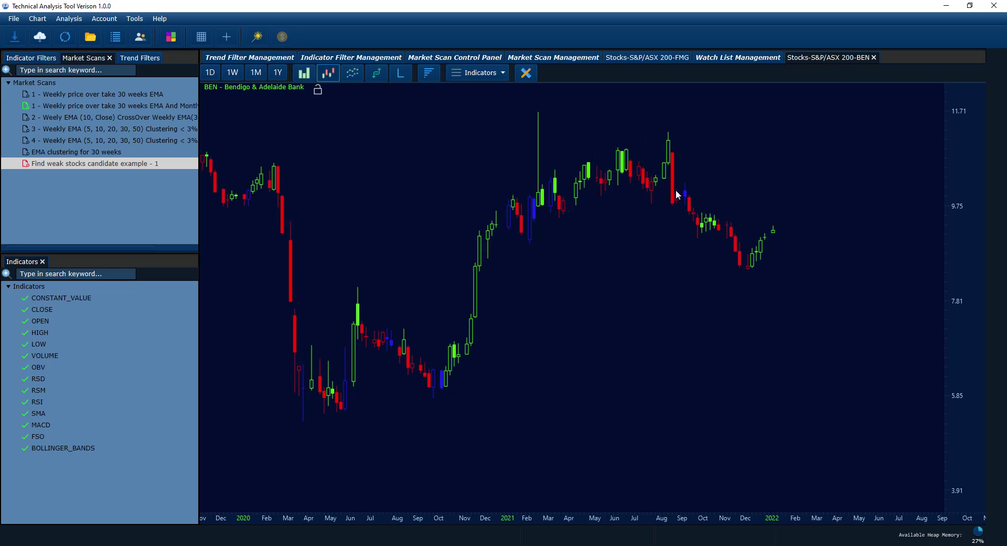
Draw two arrows on the BEN chart pointing at the middle and the lower end of the large red August 2021 candle.
{"action": "left_click", "coordinate": [526, 73]}
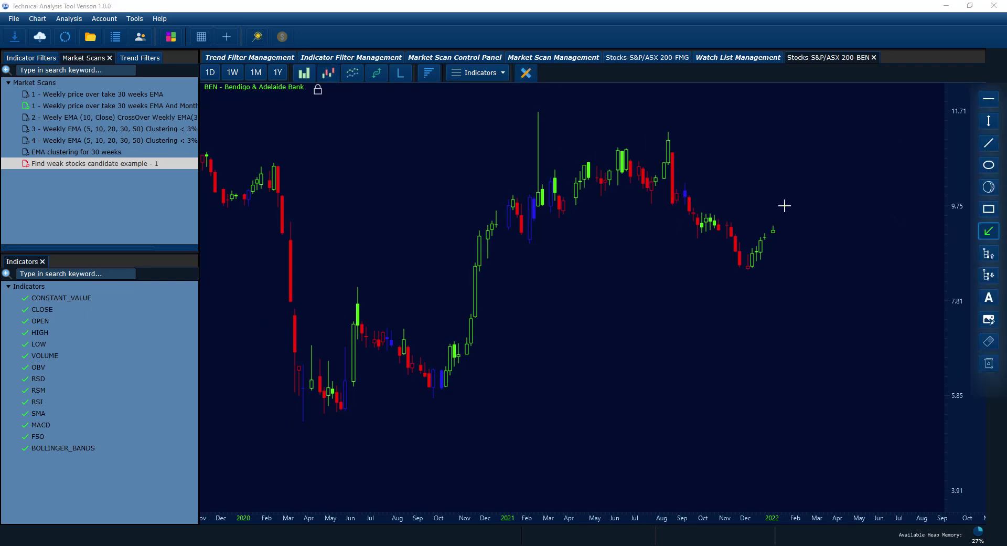
{"action": "left_click_drag", "start_coordinate": [672, 180], "coordinate": [729, 160]}
{"action": "left_click_drag", "start_coordinate": [678, 195], "coordinate": [646, 212]}
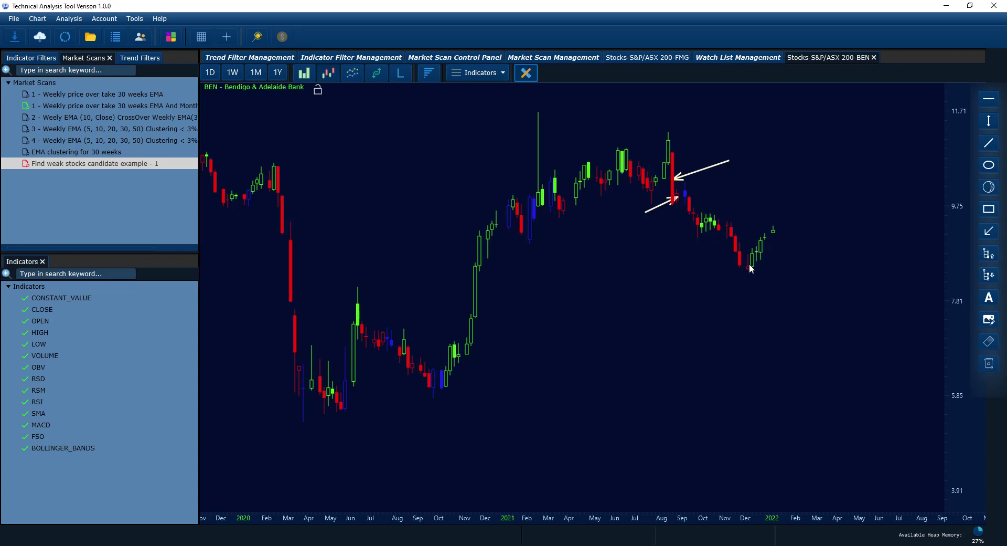
Draw an arrow at BEN's latest January 2022 candle and a falling arrow from the August 2021 drop to the December low.
{"action": "left_click", "coordinate": [989, 231]}
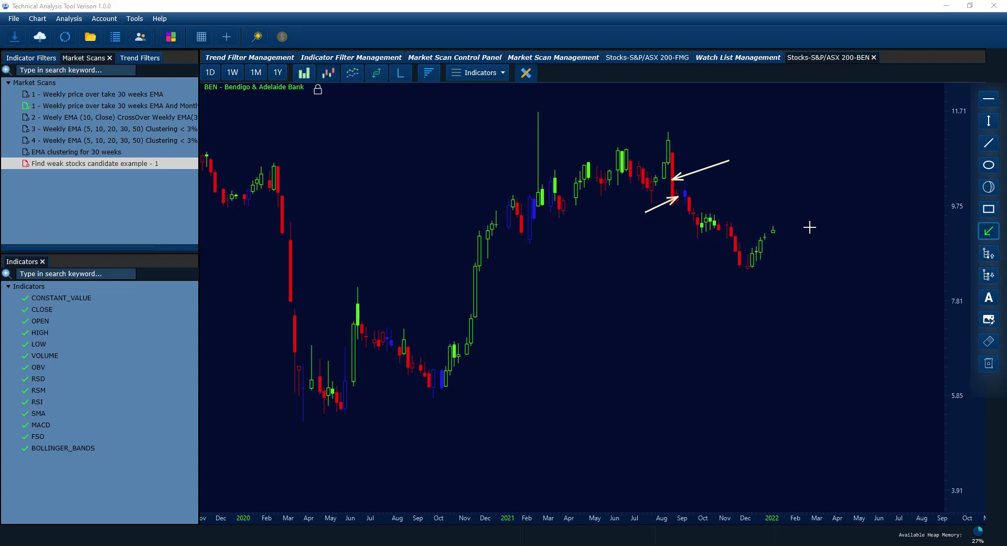
{"action": "left_click_drag", "start_coordinate": [778, 226], "coordinate": [816, 224]}
{"action": "left_click", "coordinate": [989, 230]}
{"action": "left_click_drag", "start_coordinate": [738, 271], "coordinate": [673, 202]}
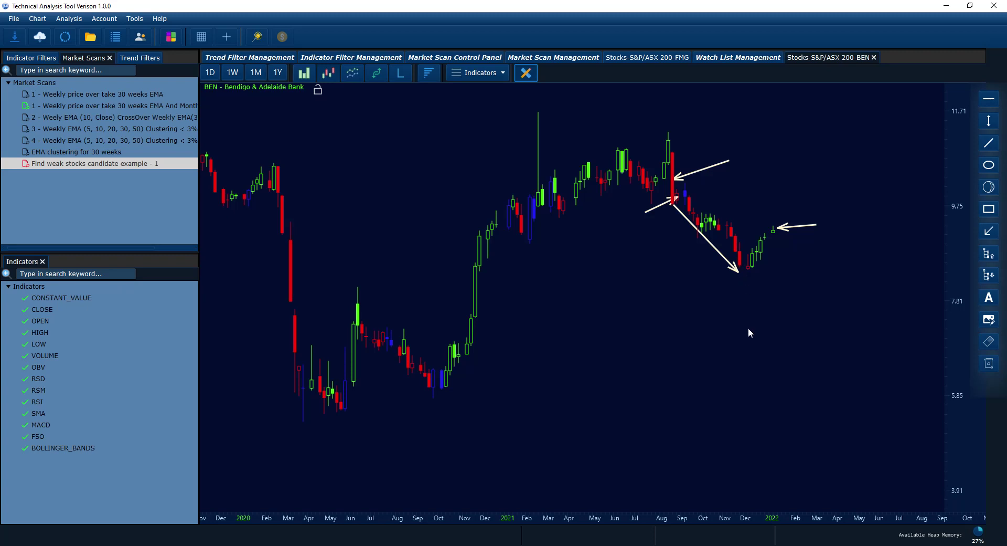
{"action": "scroll", "coordinate": [748, 328], "scroll_direction": "down", "scroll_amount": 2}
{"action": "left_click_drag", "start_coordinate": [682, 318], "coordinate": [718, 326]}
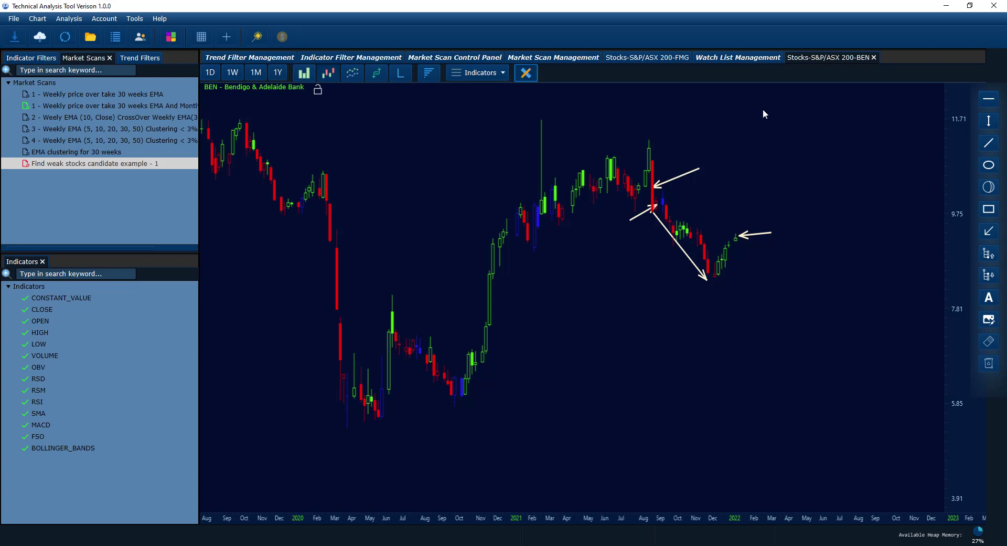
{"action": "left_click", "coordinate": [527, 74]}
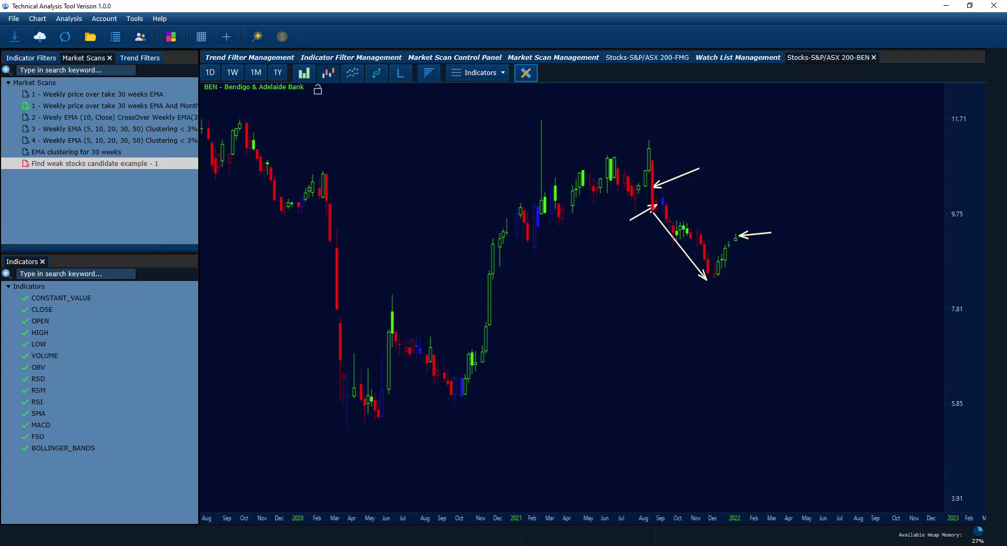
Switch to PowerPoint and review the criteria on the Find Weak Stocks Candidates Example - 1 slide.
{"action": "key", "text": "alt+Tab"}
{"action": "double_click", "coordinate": [628, 149]}
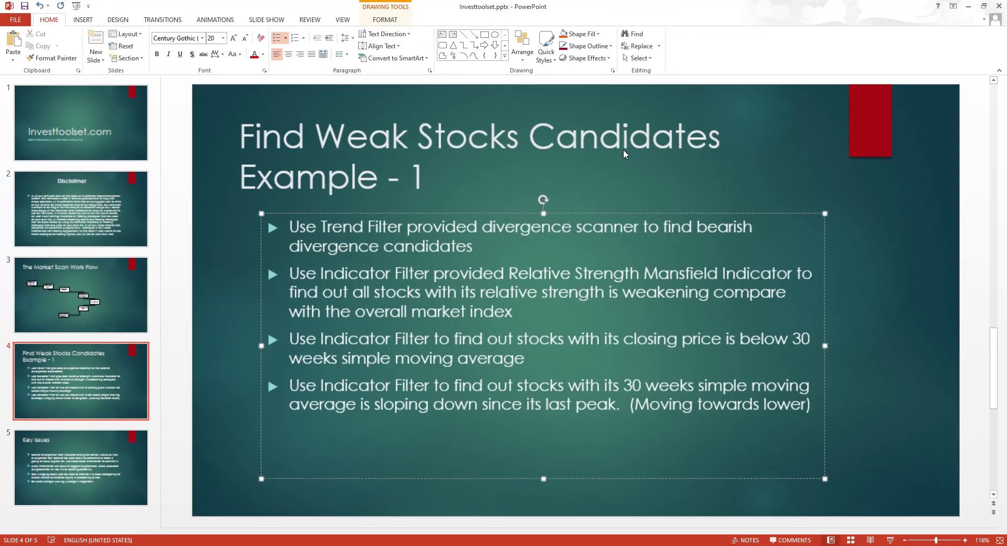
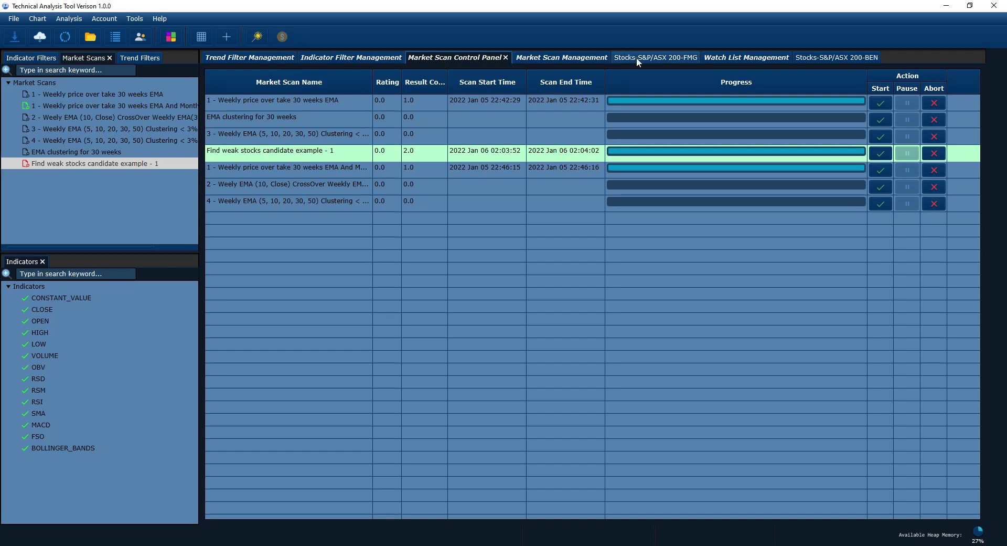
Review the Short watch list, the BEN and FMG scan results, and the full names of the scan's selected filters.
{"action": "left_click", "coordinate": [745, 58]}
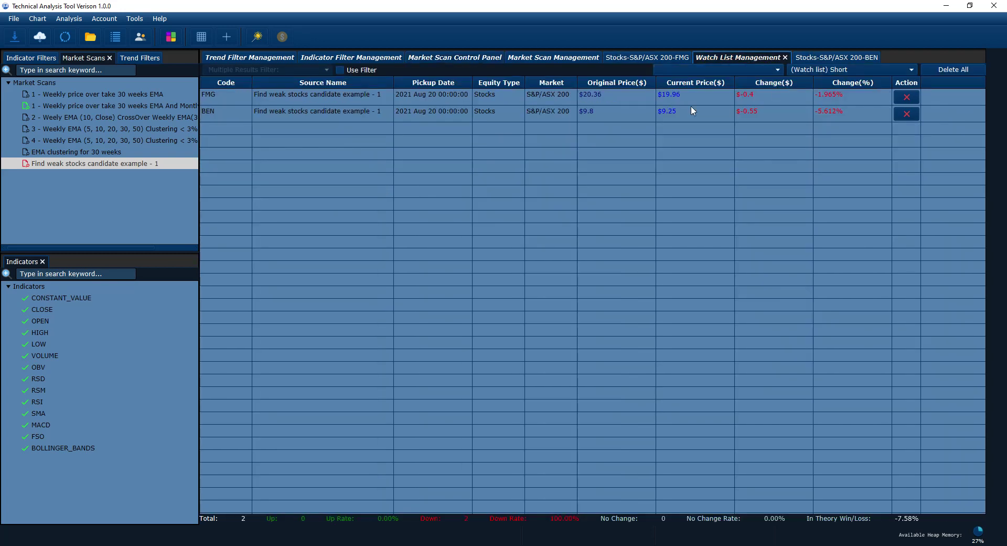
{"action": "left_click", "coordinate": [461, 59]}
{"action": "left_click", "coordinate": [535, 59]}
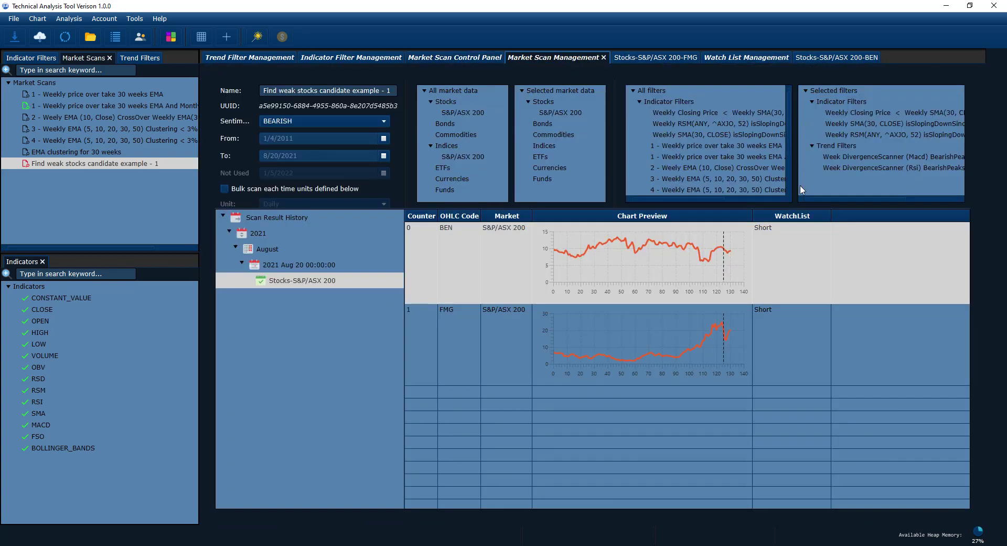
{"action": "left_click", "coordinate": [826, 199]}
{"action": "mouse_move", "coordinate": [817, 194]}
{"action": "left_mouse_down"}
{"action": "mouse_move", "coordinate": [835, 200]}
{"action": "mouse_move", "coordinate": [823, 201]}
{"action": "left_mouse_up"}
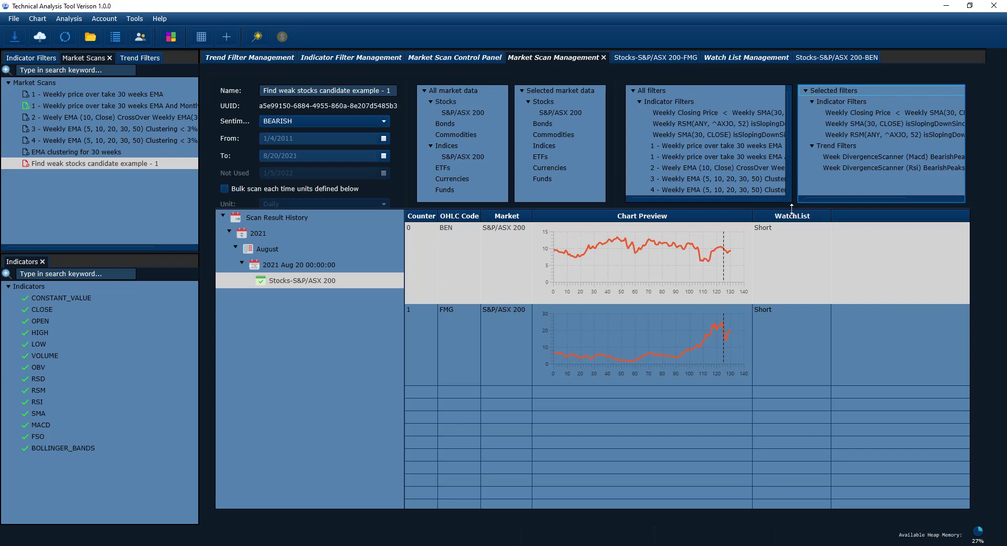
{"action": "left_click_drag", "start_coordinate": [893, 197], "coordinate": [901, 197]}
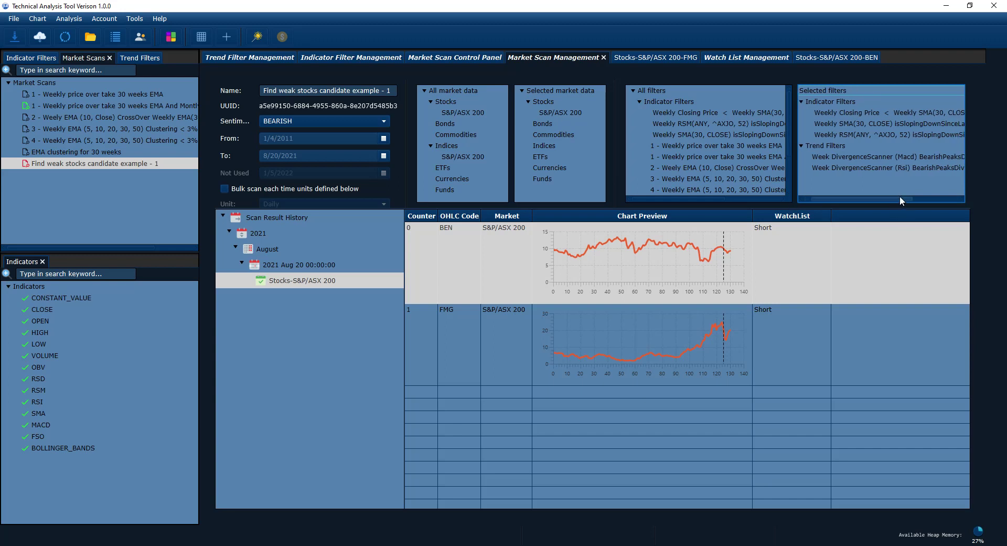
{"action": "left_click_drag", "start_coordinate": [895, 197], "coordinate": [876, 197]}
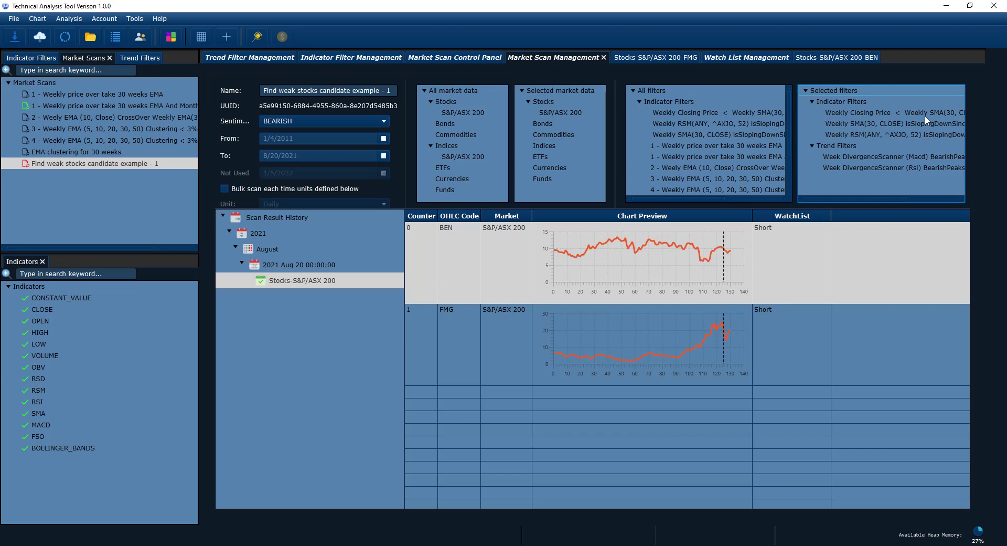
Minimize Technical Analysis Tool, and on return review the annotated BEN and FMG charts.
{"action": "left_click", "coordinate": [947, 7]}
{"action": "left_click", "coordinate": [814, 56]}
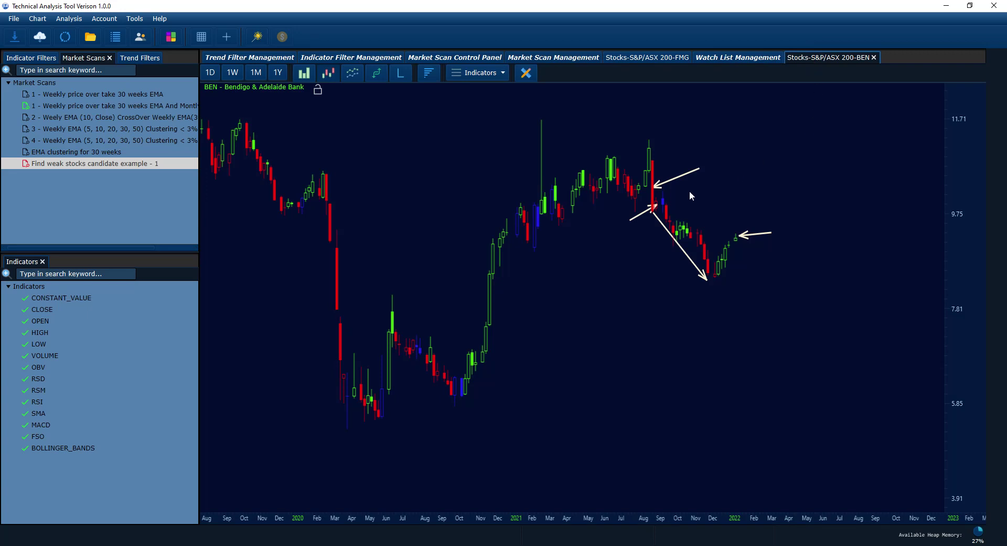
{"action": "left_click", "coordinate": [637, 58]}
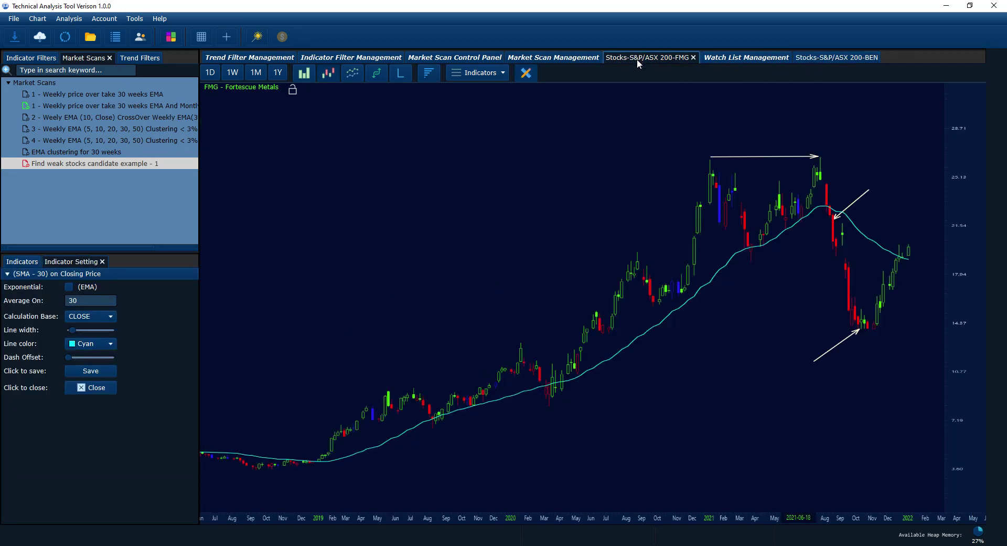
Examine FMG's annotated peaks, the candles around the August 2021 arrow, and the price against the SMA 30 line through January 2022.
{"action": "left_click_drag", "start_coordinate": [659, 201], "coordinate": [665, 323]}
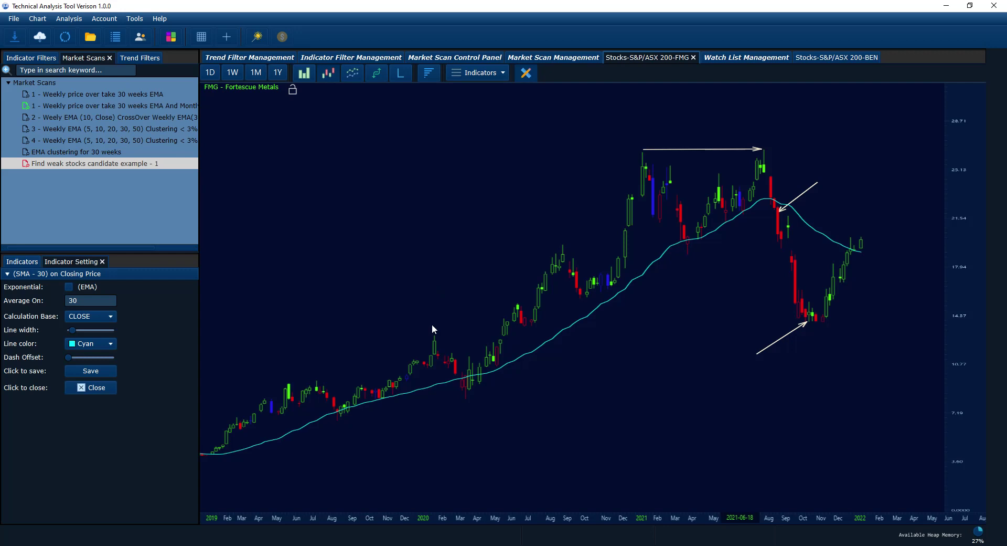
{"action": "left_click_drag", "start_coordinate": [524, 383], "coordinate": [533, 377]}
{"action": "scroll", "coordinate": [532, 376], "scroll_direction": "down", "scroll_amount": 3}
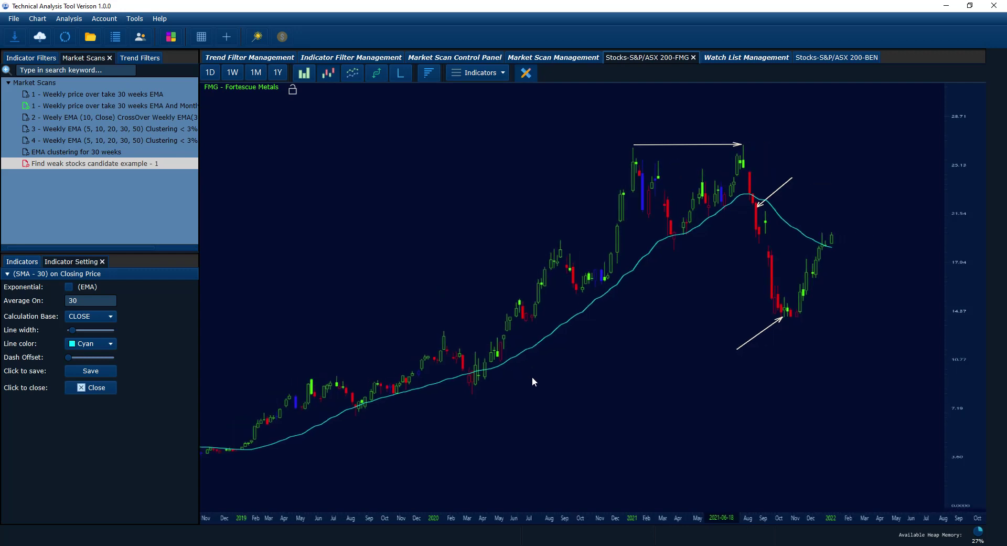
{"action": "left_click_drag", "start_coordinate": [540, 376], "coordinate": [605, 384]}
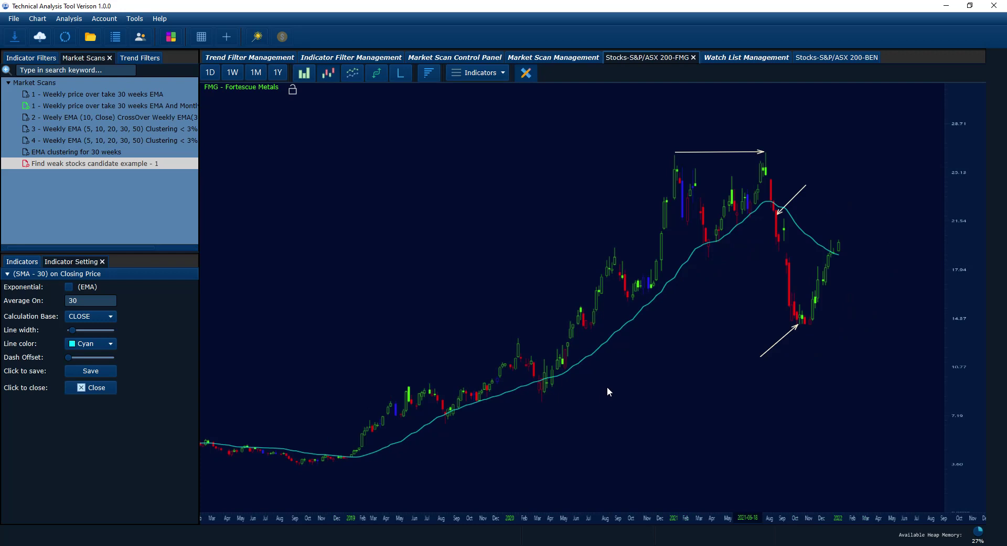
{"action": "scroll", "coordinate": [606, 386], "scroll_direction": "up", "scroll_amount": 2}
{"action": "left_click_drag", "start_coordinate": [665, 378], "coordinate": [603, 382]}
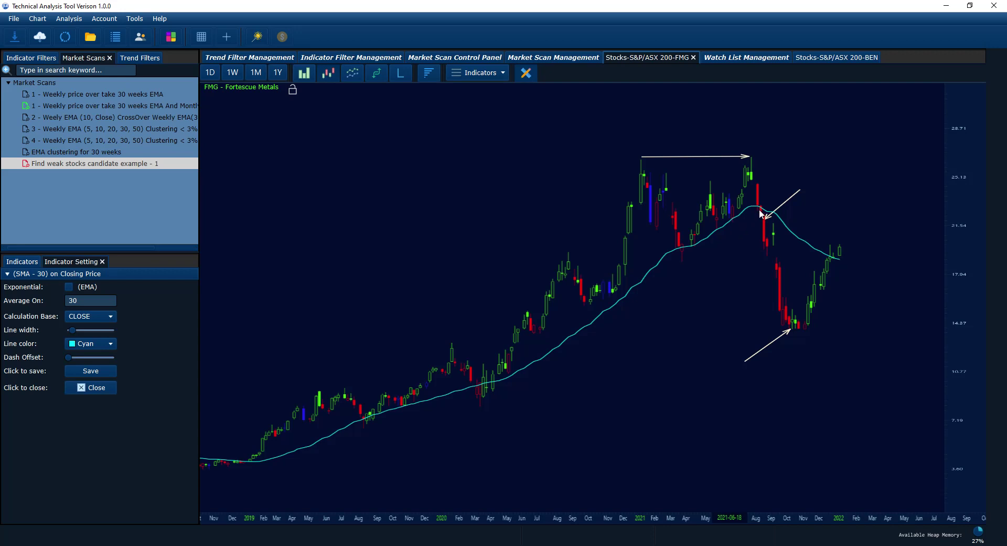
{"action": "left_click_drag", "start_coordinate": [761, 215], "coordinate": [742, 227]}
{"action": "scroll", "coordinate": [742, 228], "scroll_direction": "up", "scroll_amount": 2}
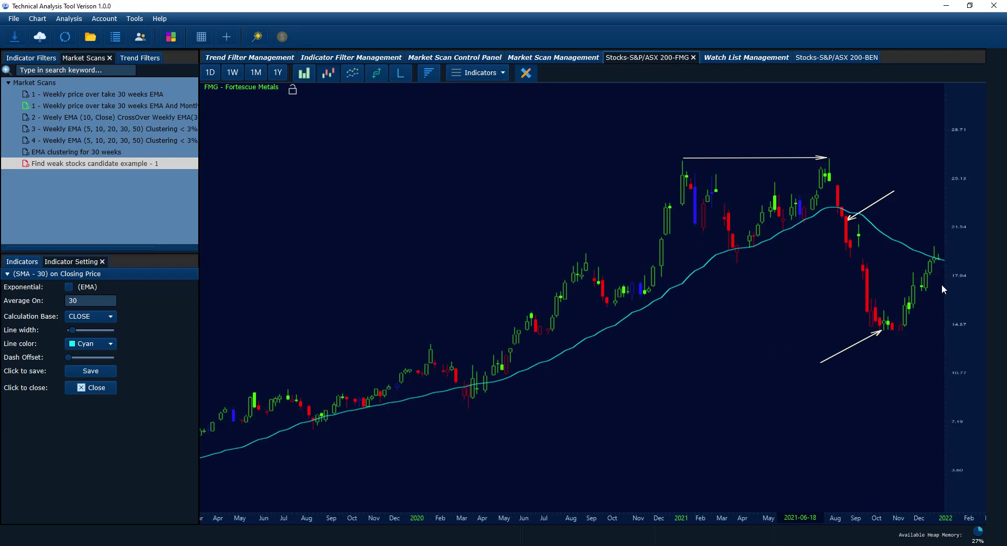
{"action": "left_click_drag", "start_coordinate": [952, 301], "coordinate": [798, 274]}
{"action": "left_click_drag", "start_coordinate": [788, 215], "coordinate": [731, 228]}
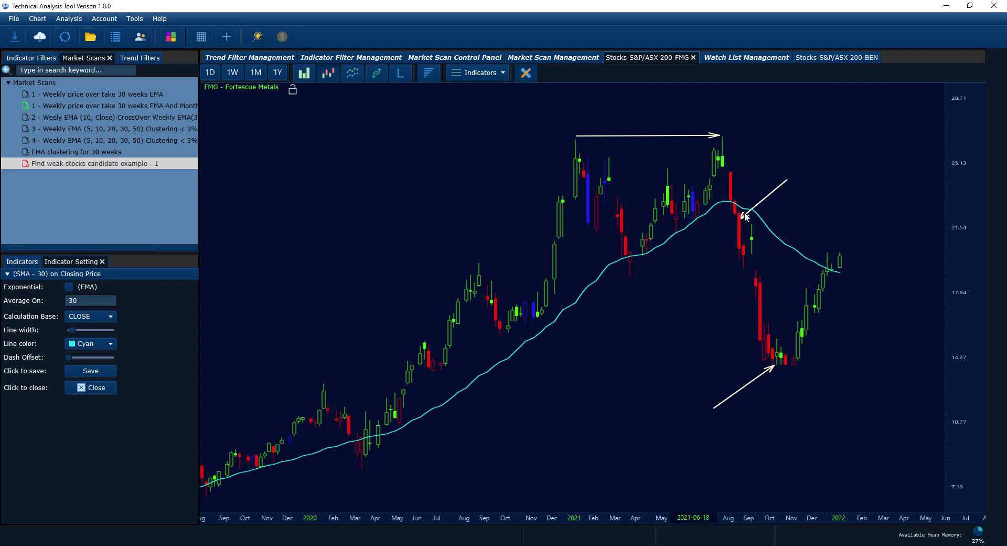
{"action": "left_click_drag", "start_coordinate": [701, 268], "coordinate": [713, 263]}
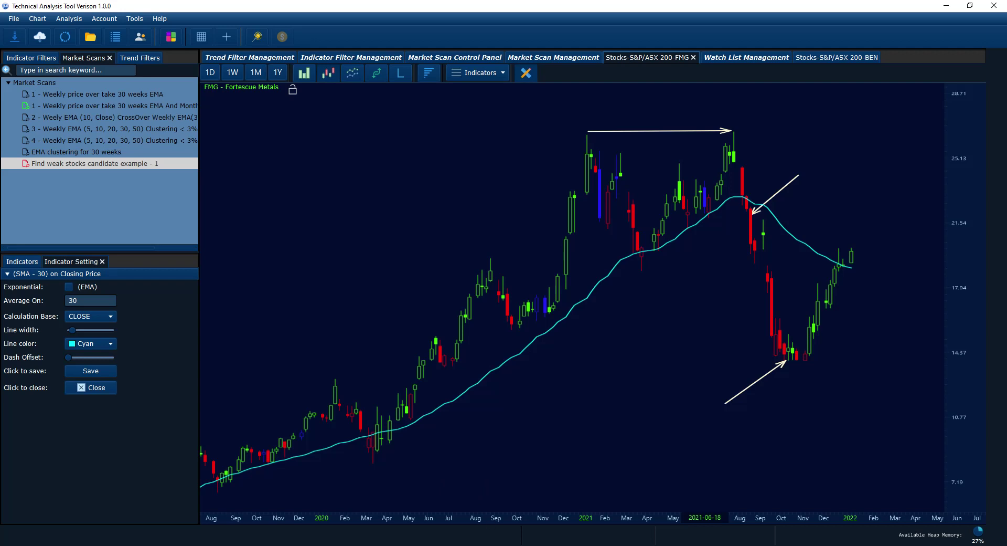
Check the Key Issues slide in PowerPoint, and on return to Technical Analysis Tool re-examine FMG's annotated chart.
{"action": "mouse_move", "coordinate": [501, 545]}
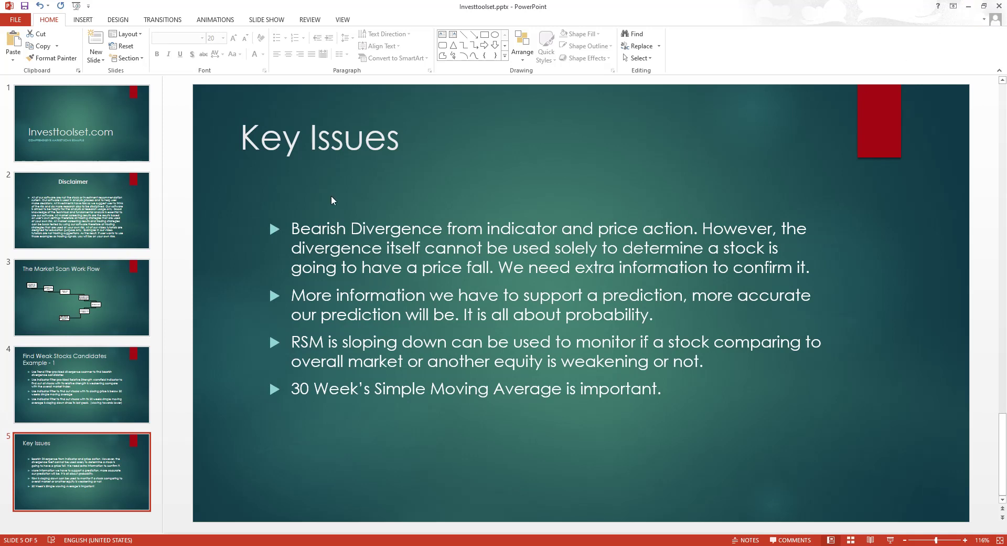
{"action": "left_click", "coordinate": [969, 7]}
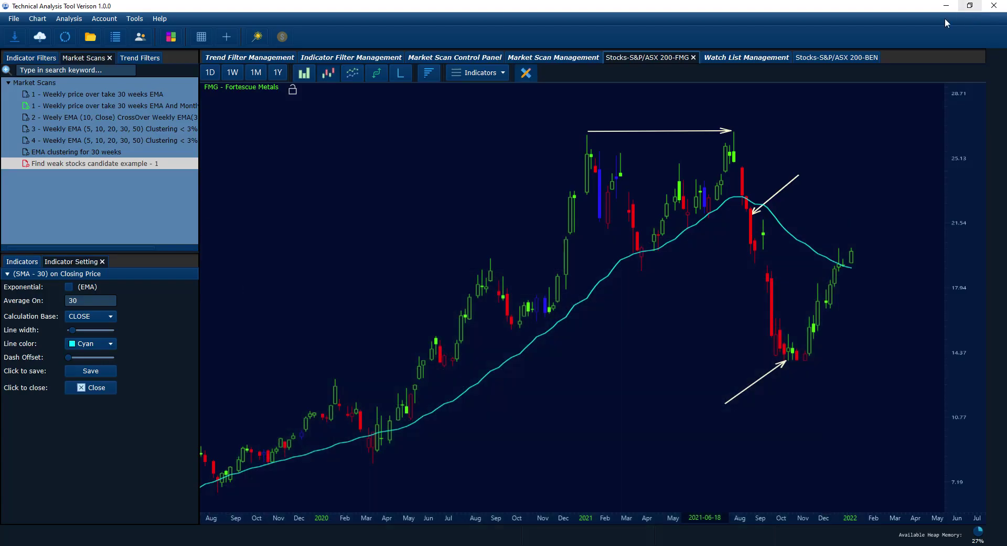
{"action": "scroll", "coordinate": [458, 232], "scroll_direction": "down", "scroll_amount": 2}
{"action": "scroll", "coordinate": [951, 325], "scroll_direction": "down", "scroll_amount": 2}
{"action": "scroll", "coordinate": [757, 344], "scroll_direction": "up", "scroll_amount": 1}
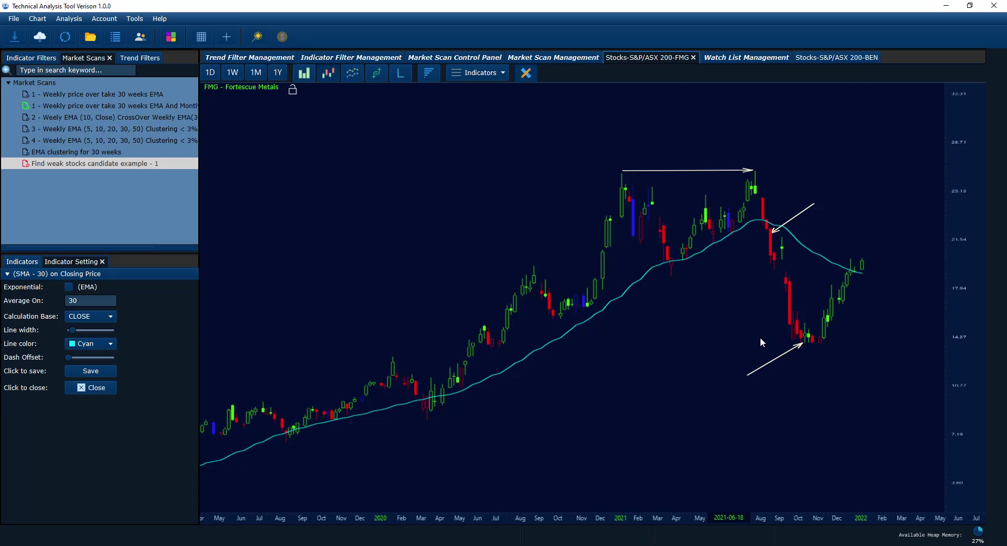
{"action": "left_click_drag", "start_coordinate": [761, 338], "coordinate": [731, 340]}
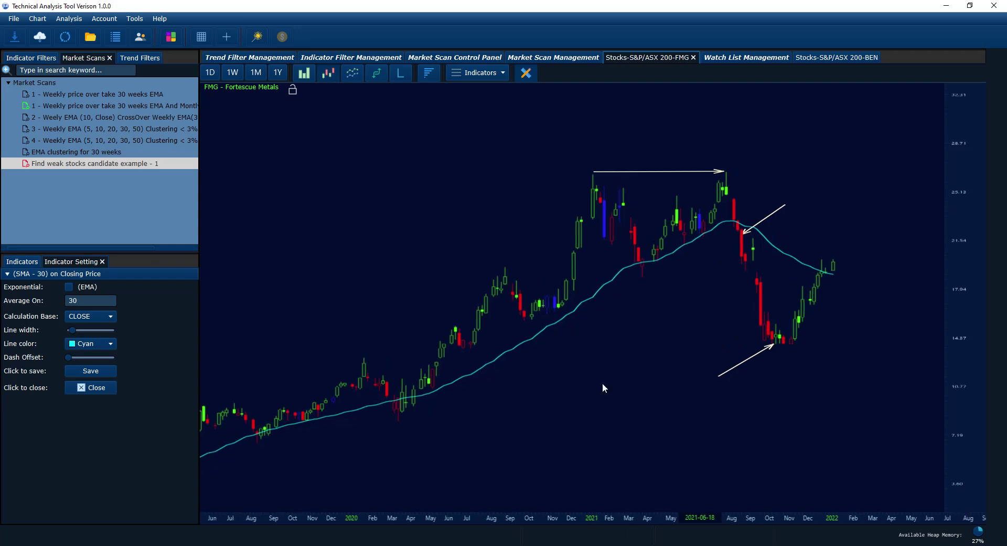
Switch to PowerPoint and review the Key Issues slide and the Disclaimer slide.
{"action": "mouse_move", "coordinate": [450, 545]}
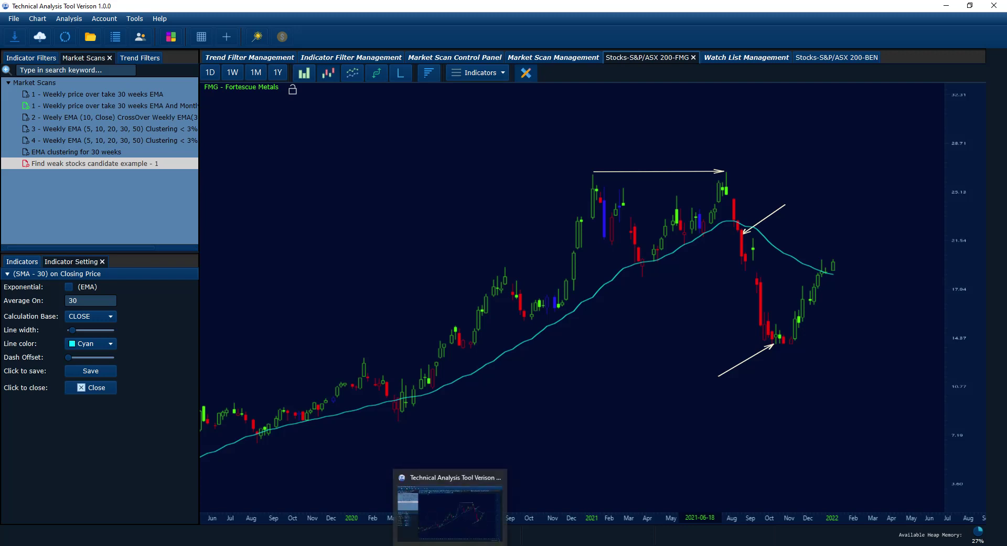
{"action": "mouse_move", "coordinate": [501, 545]}
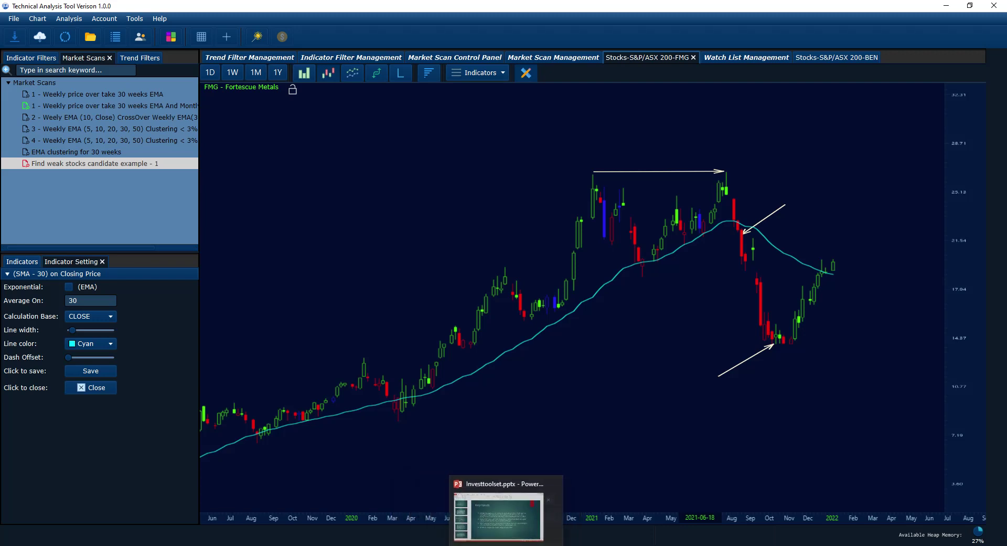
{"action": "left_click", "coordinate": [501, 545]}
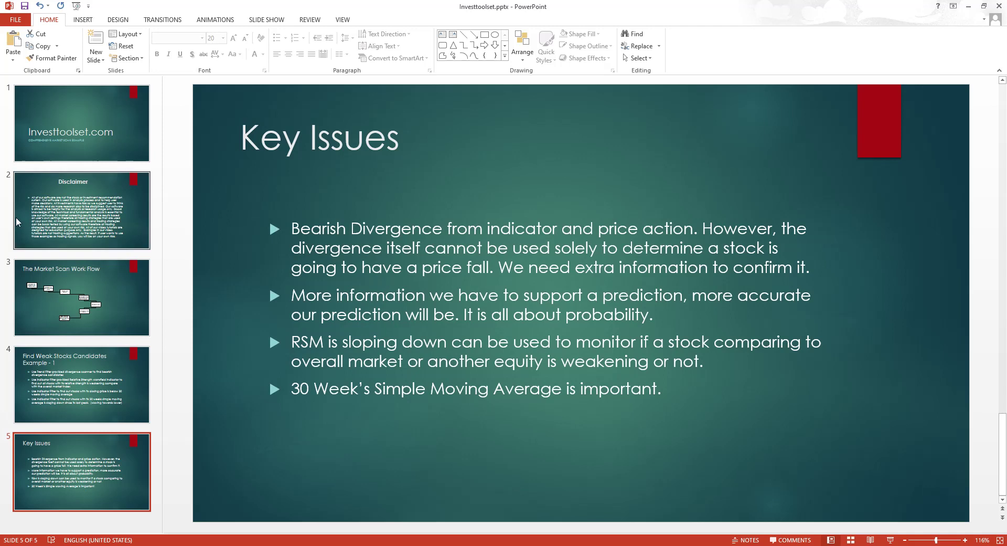
{"action": "left_click", "coordinate": [66, 219]}
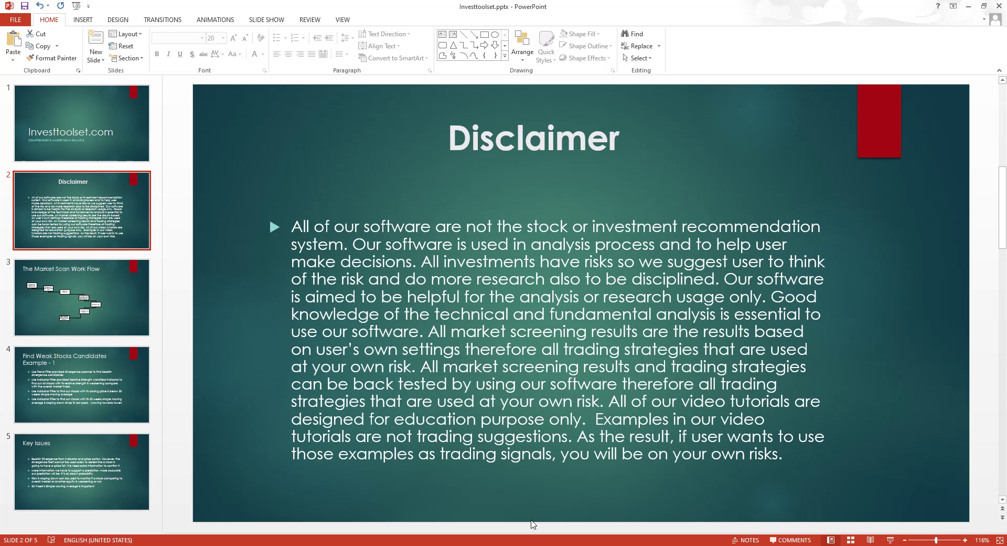
Return to Technical Analysis Tool, show the weak stocks scan's BEN and FMG results, and slightly widen the results table.
{"action": "key", "text": "alt+Tab"}
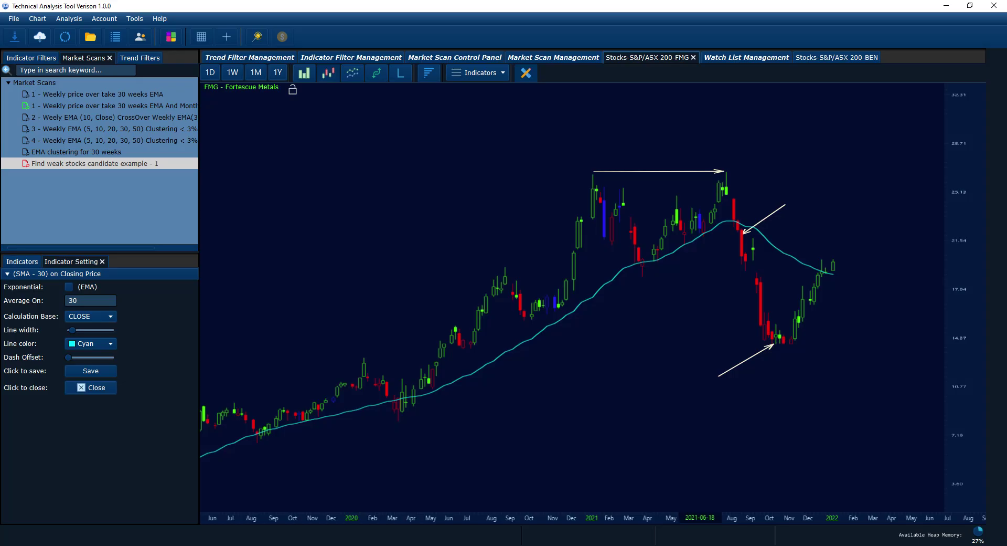
{"action": "left_click", "coordinate": [554, 58]}
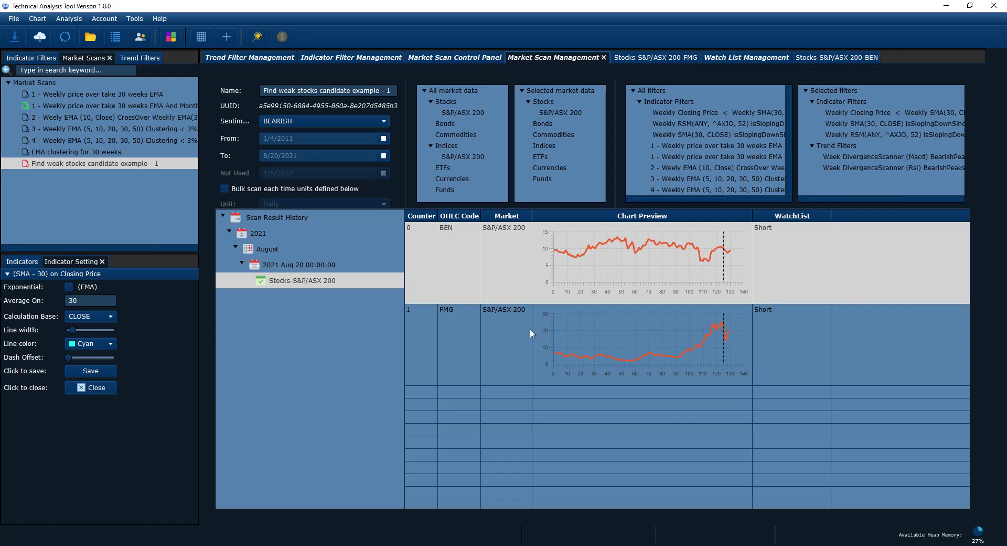
{"action": "left_click_drag", "start_coordinate": [403, 245], "coordinate": [390, 244]}
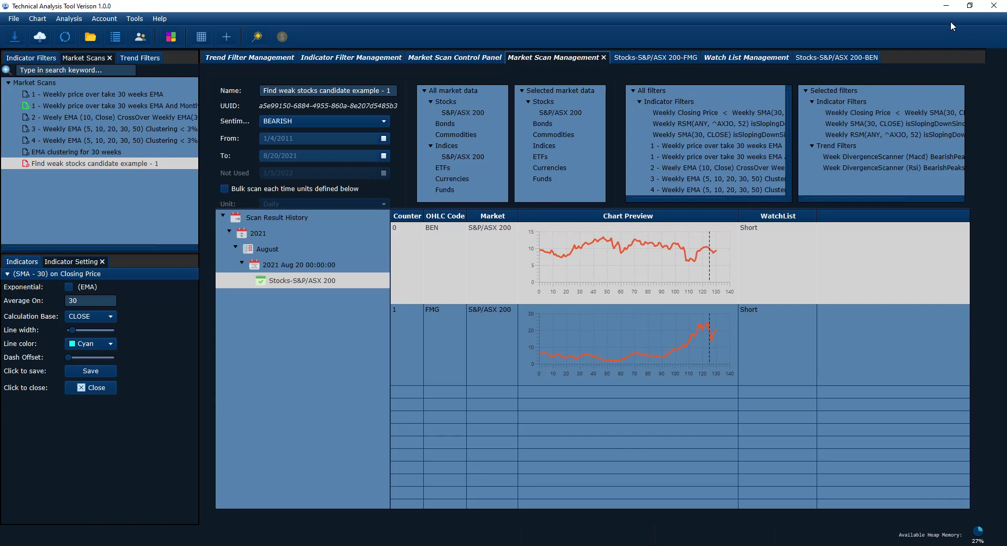